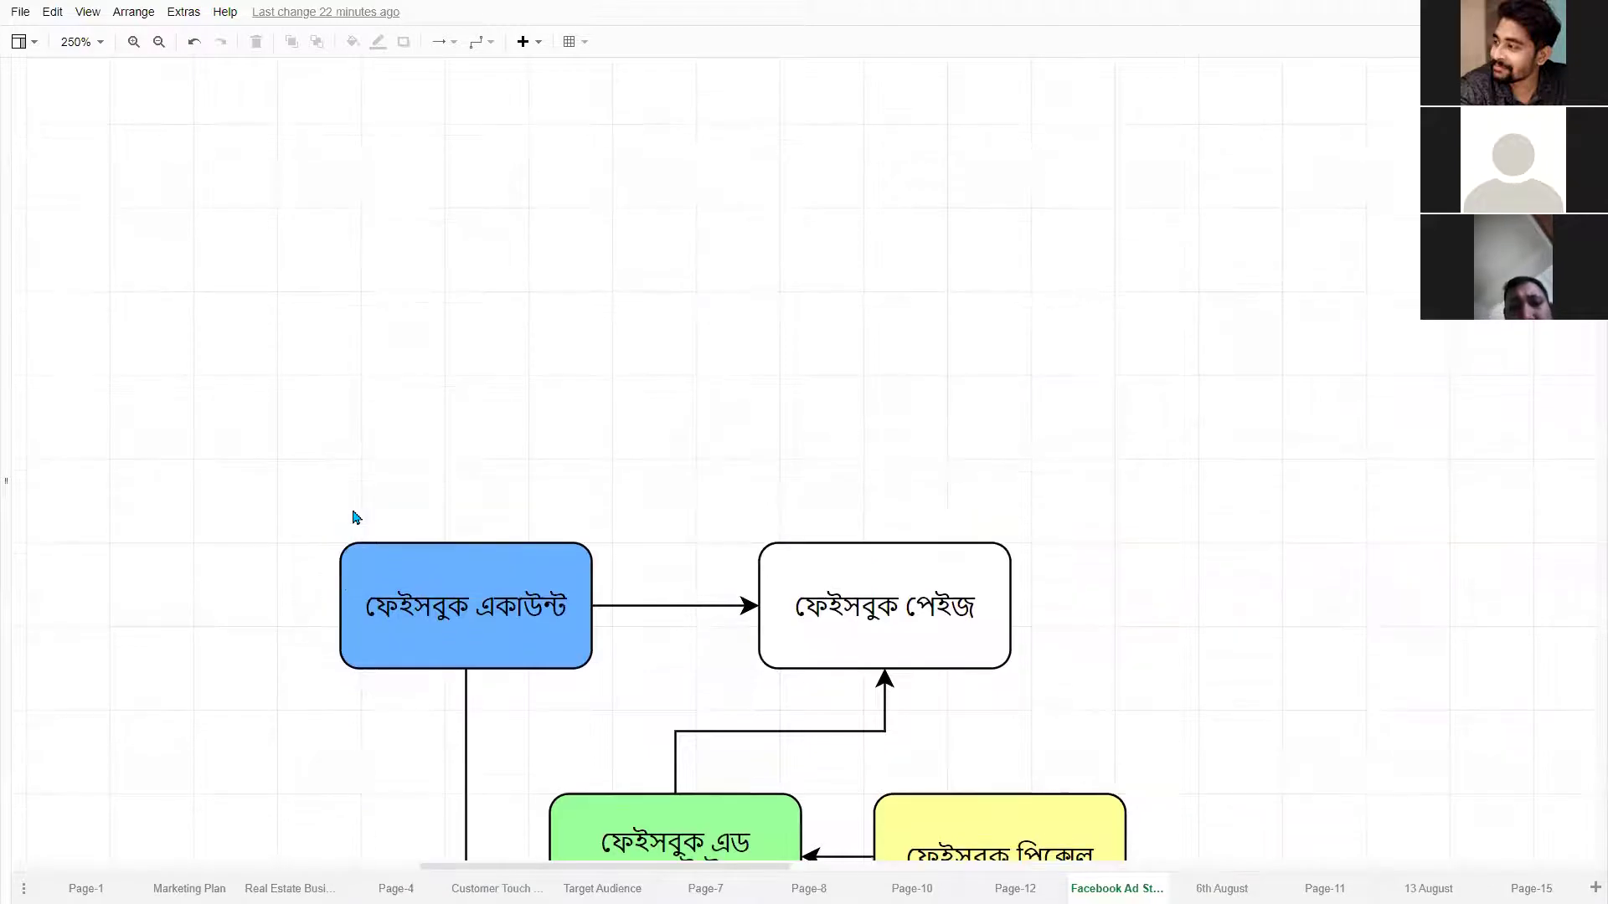
click(880, 356)
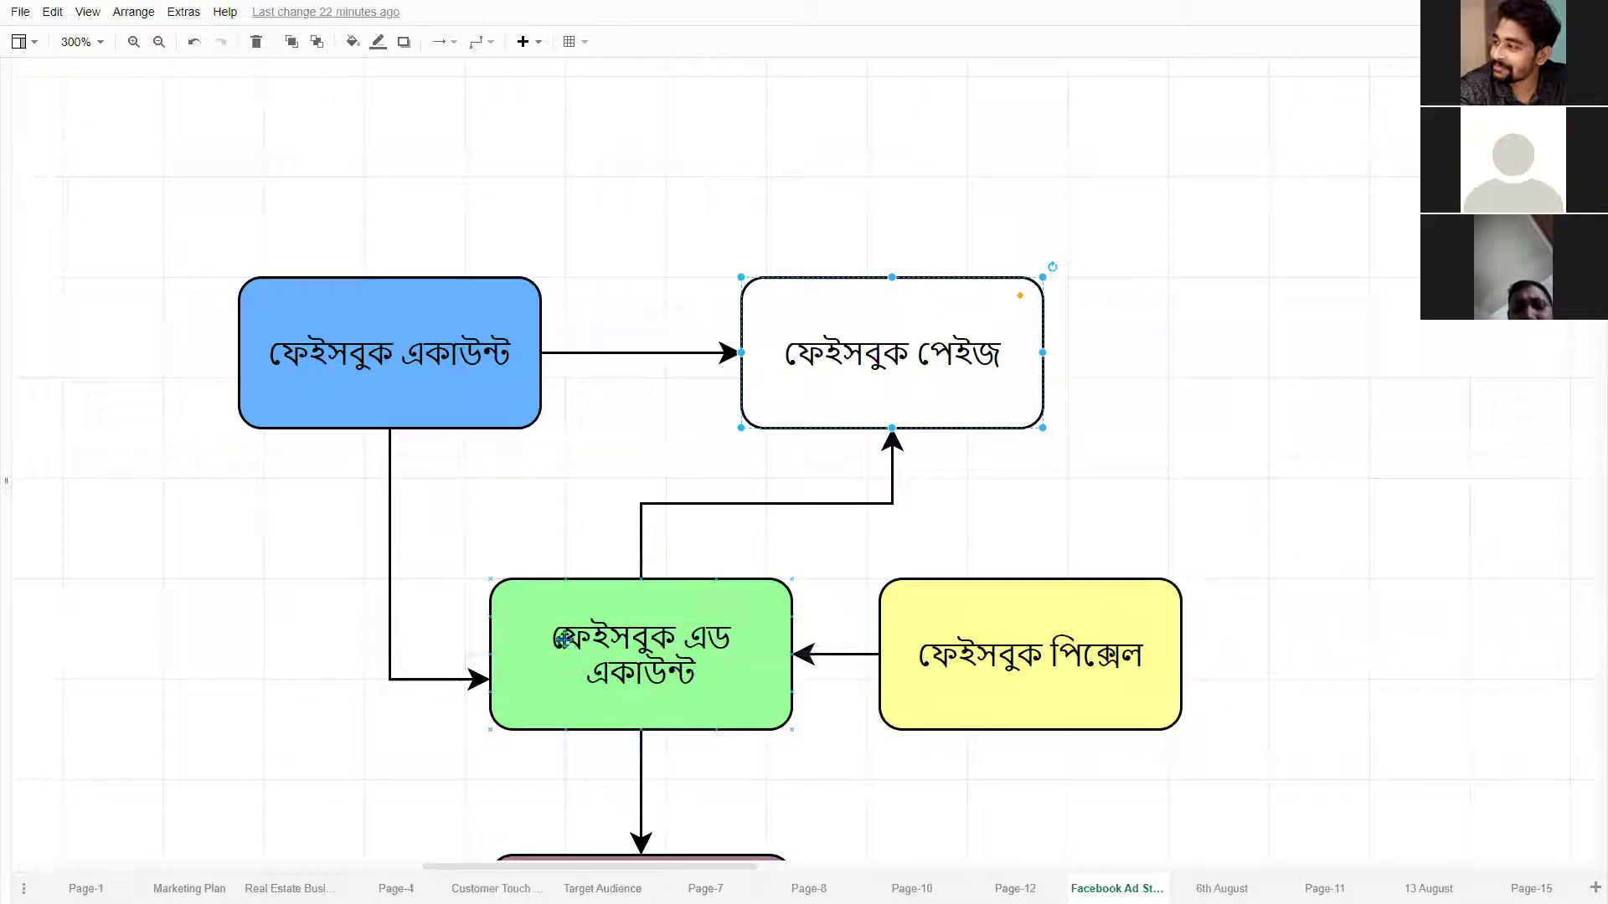
click(694, 670)
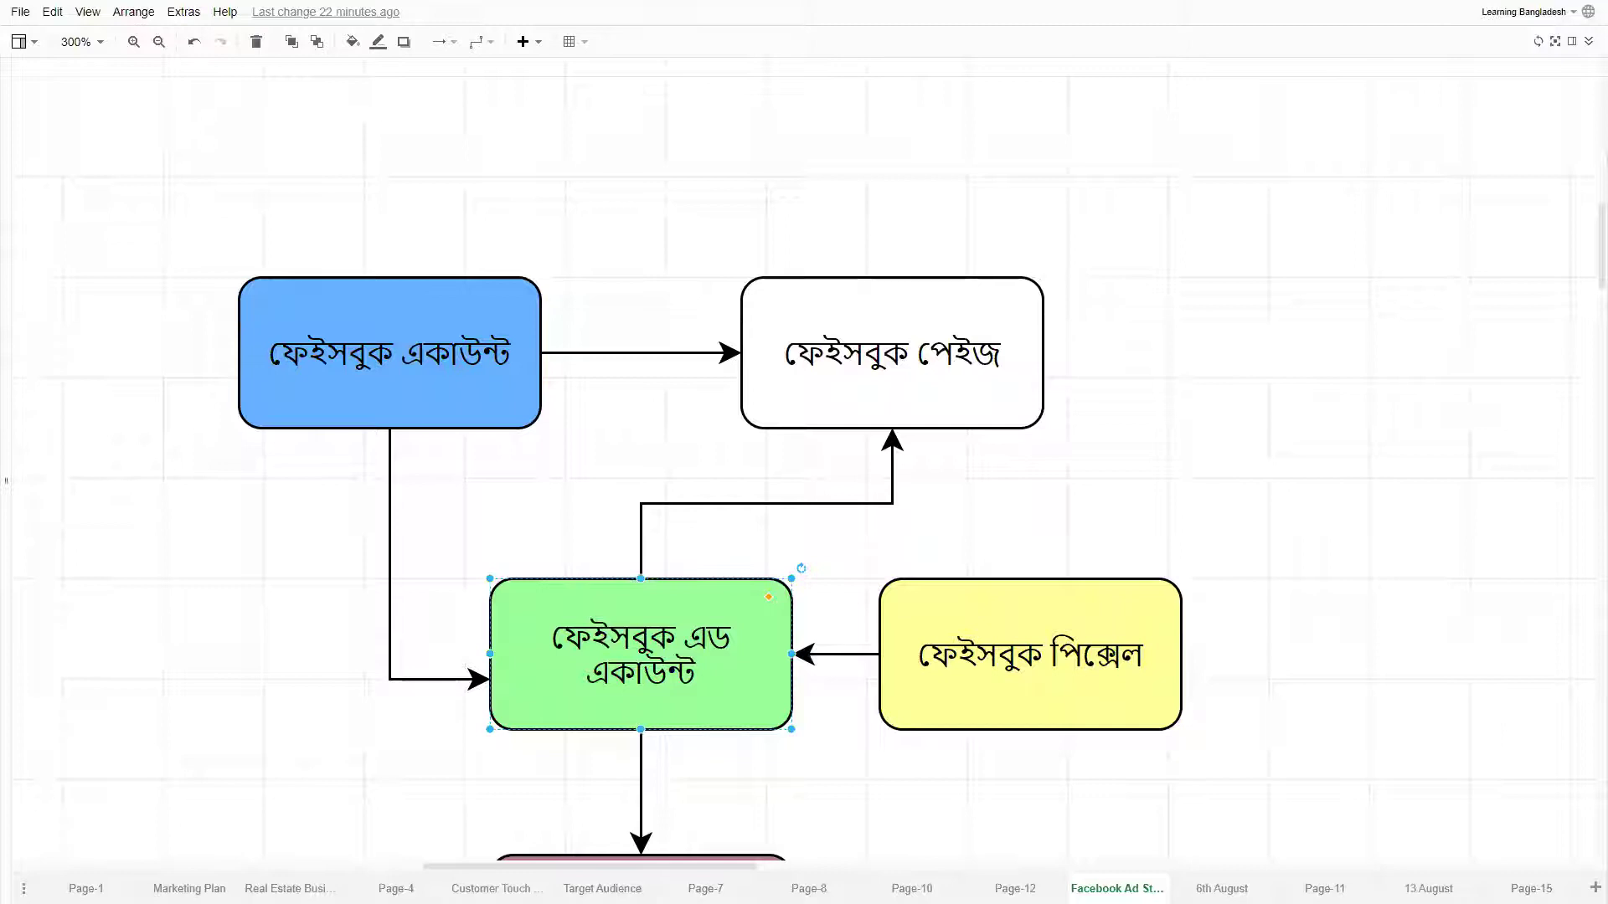
click(899, 341)
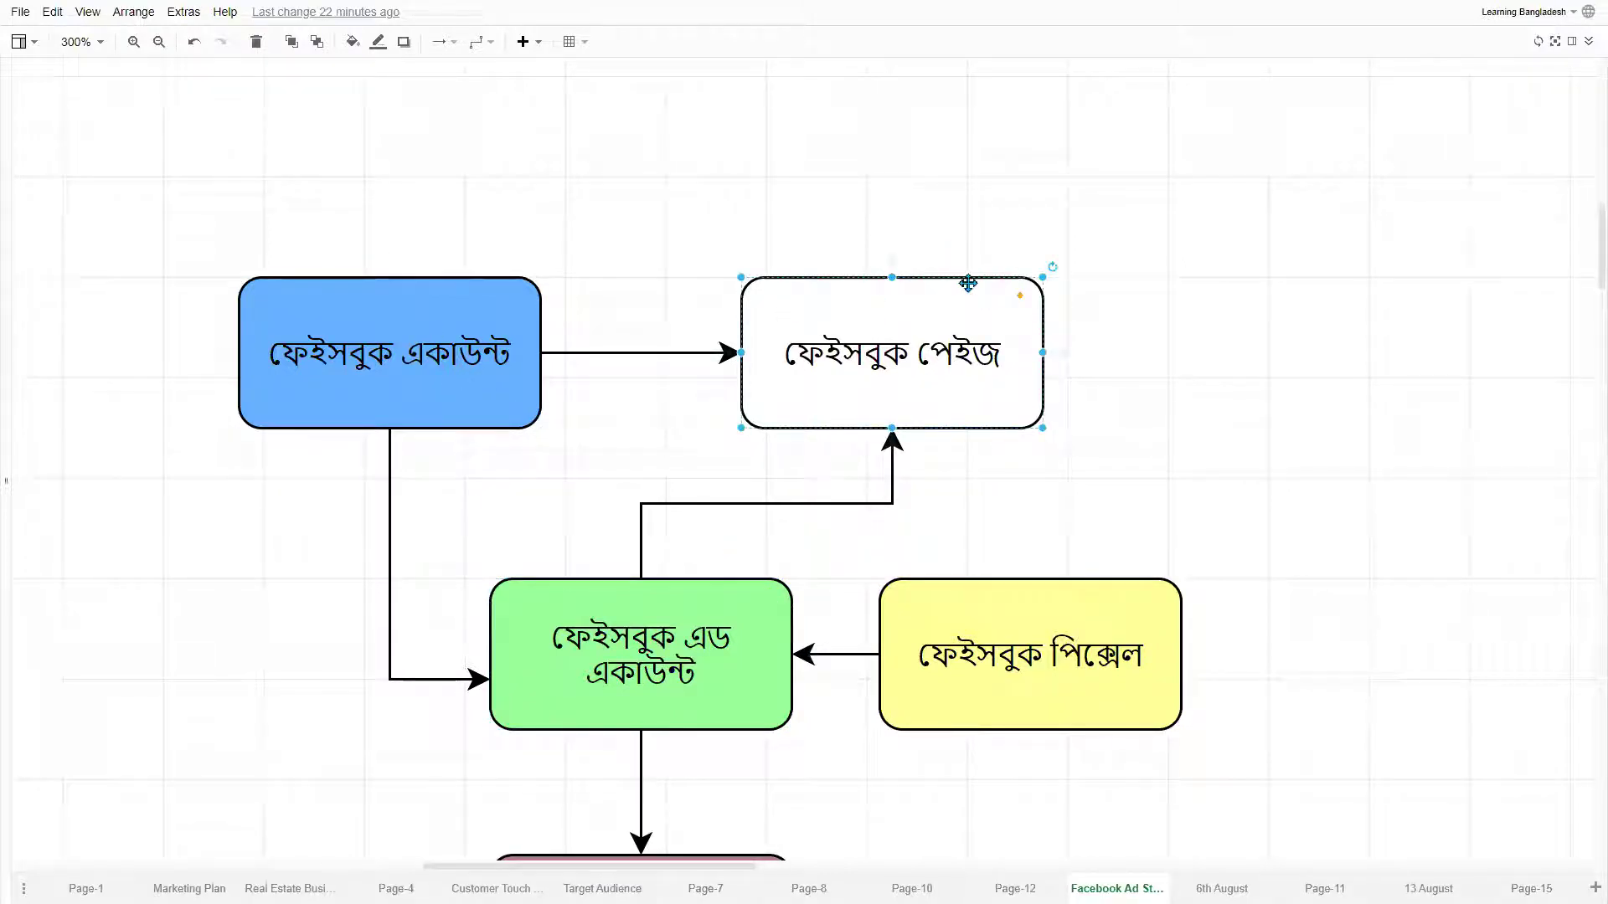
click(601, 651)
- Change the blue box's label in the diagram to "ফেইসবুক প্রোফাইল"
click(326, 321)
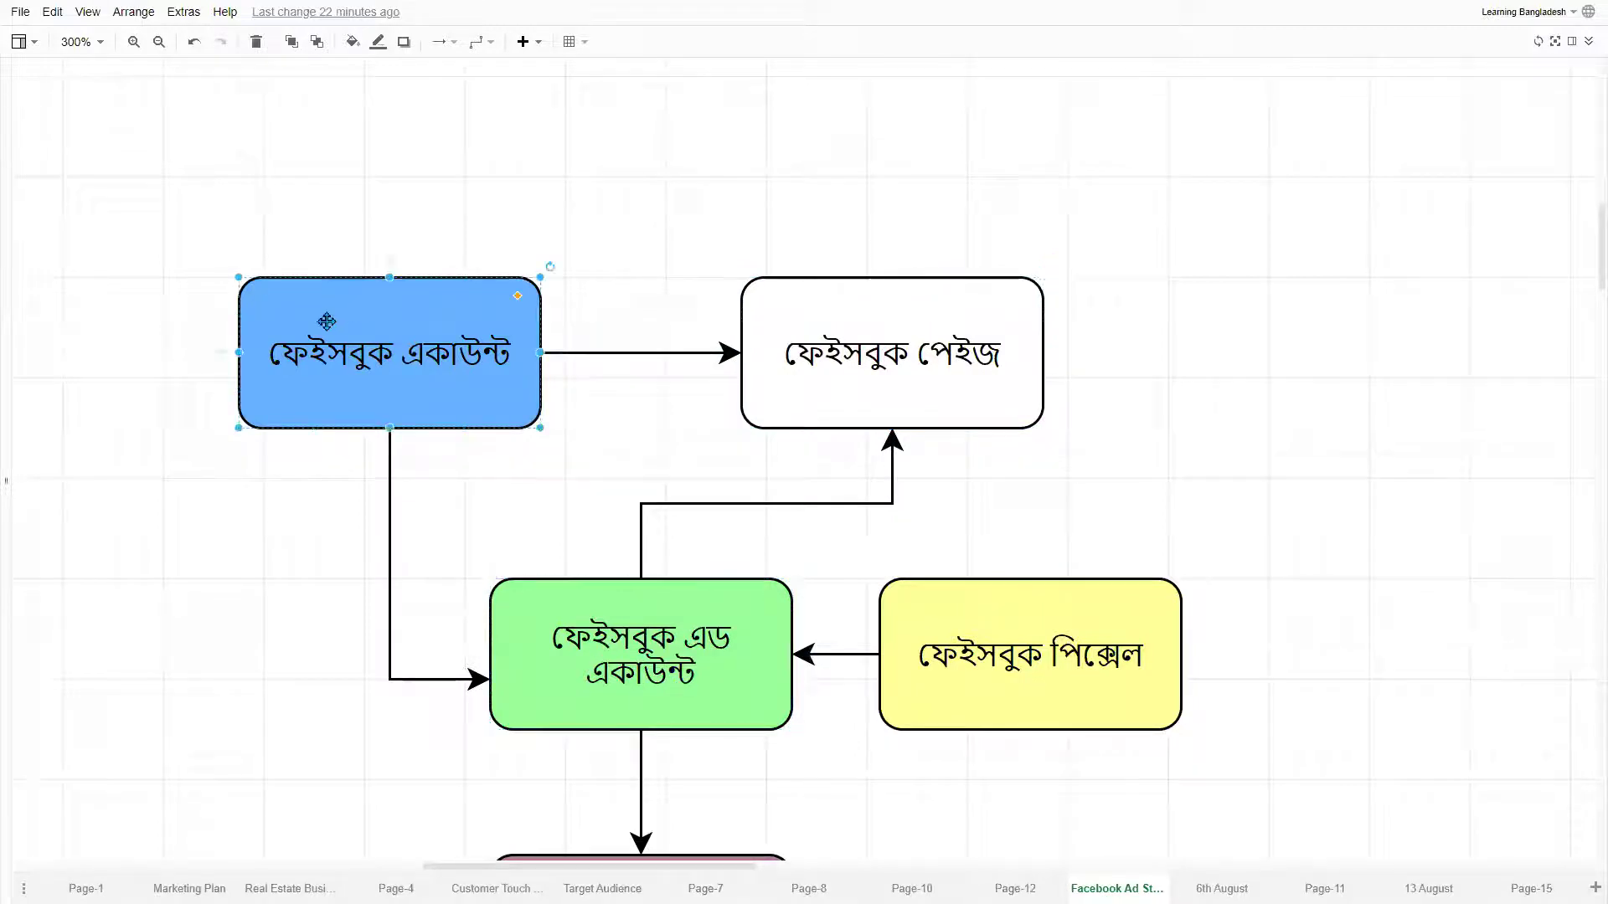
double_click(354, 343)
drag(402, 355, 526, 355)
text(প)
key(BackSpace)
text(p)
key(BackSpace)
text(প্রোফাইল)
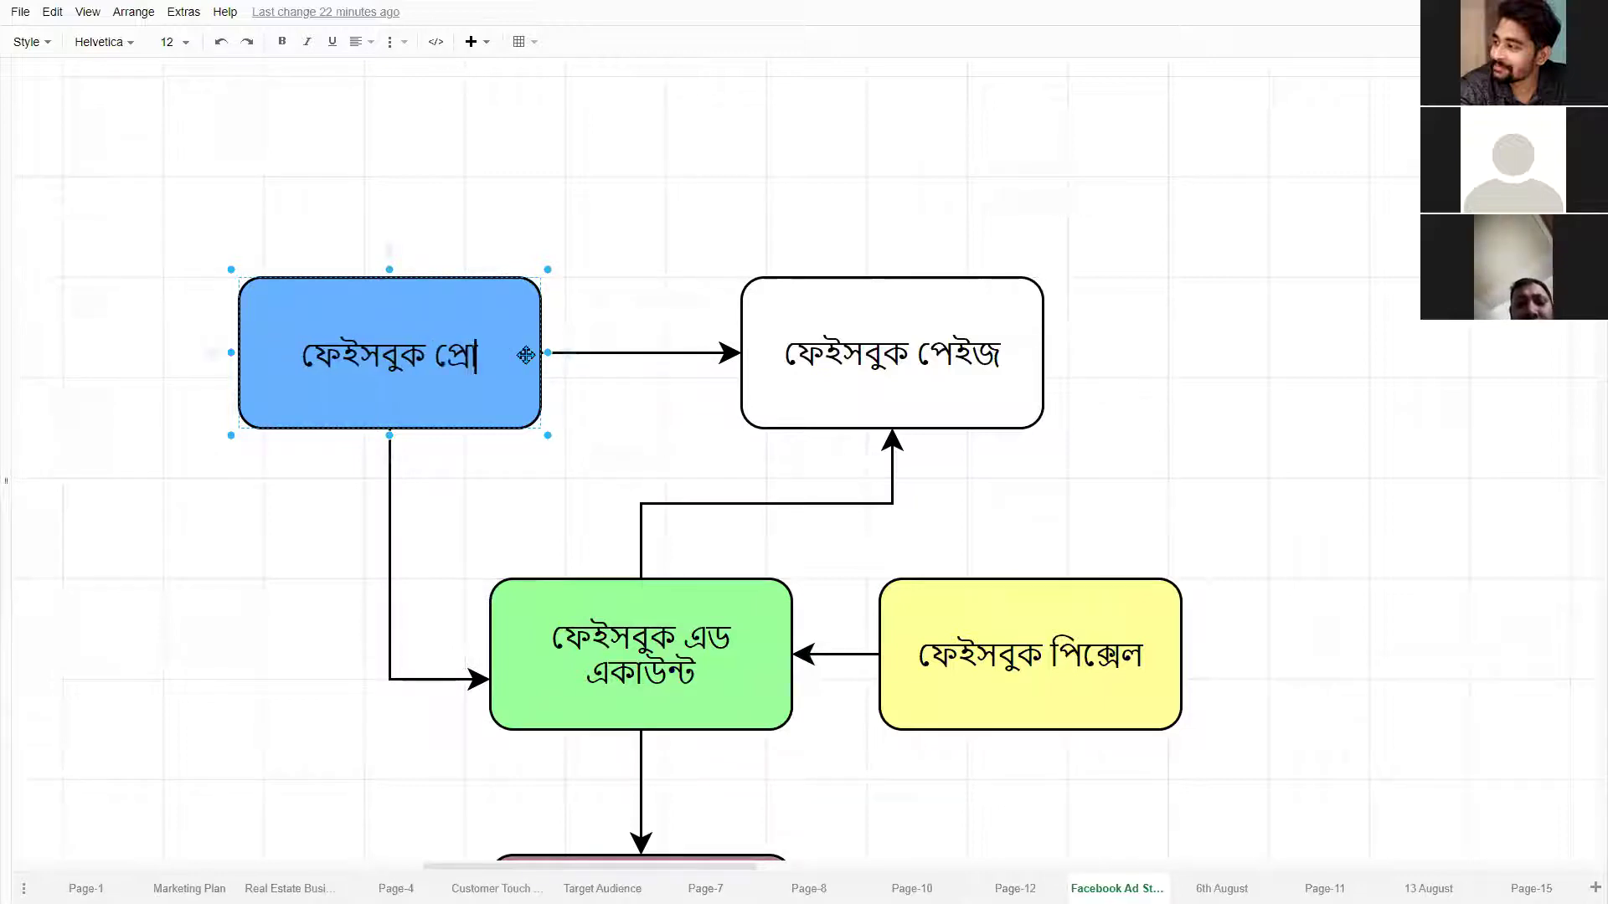
click(440, 199)
click(428, 412)
click(549, 485)
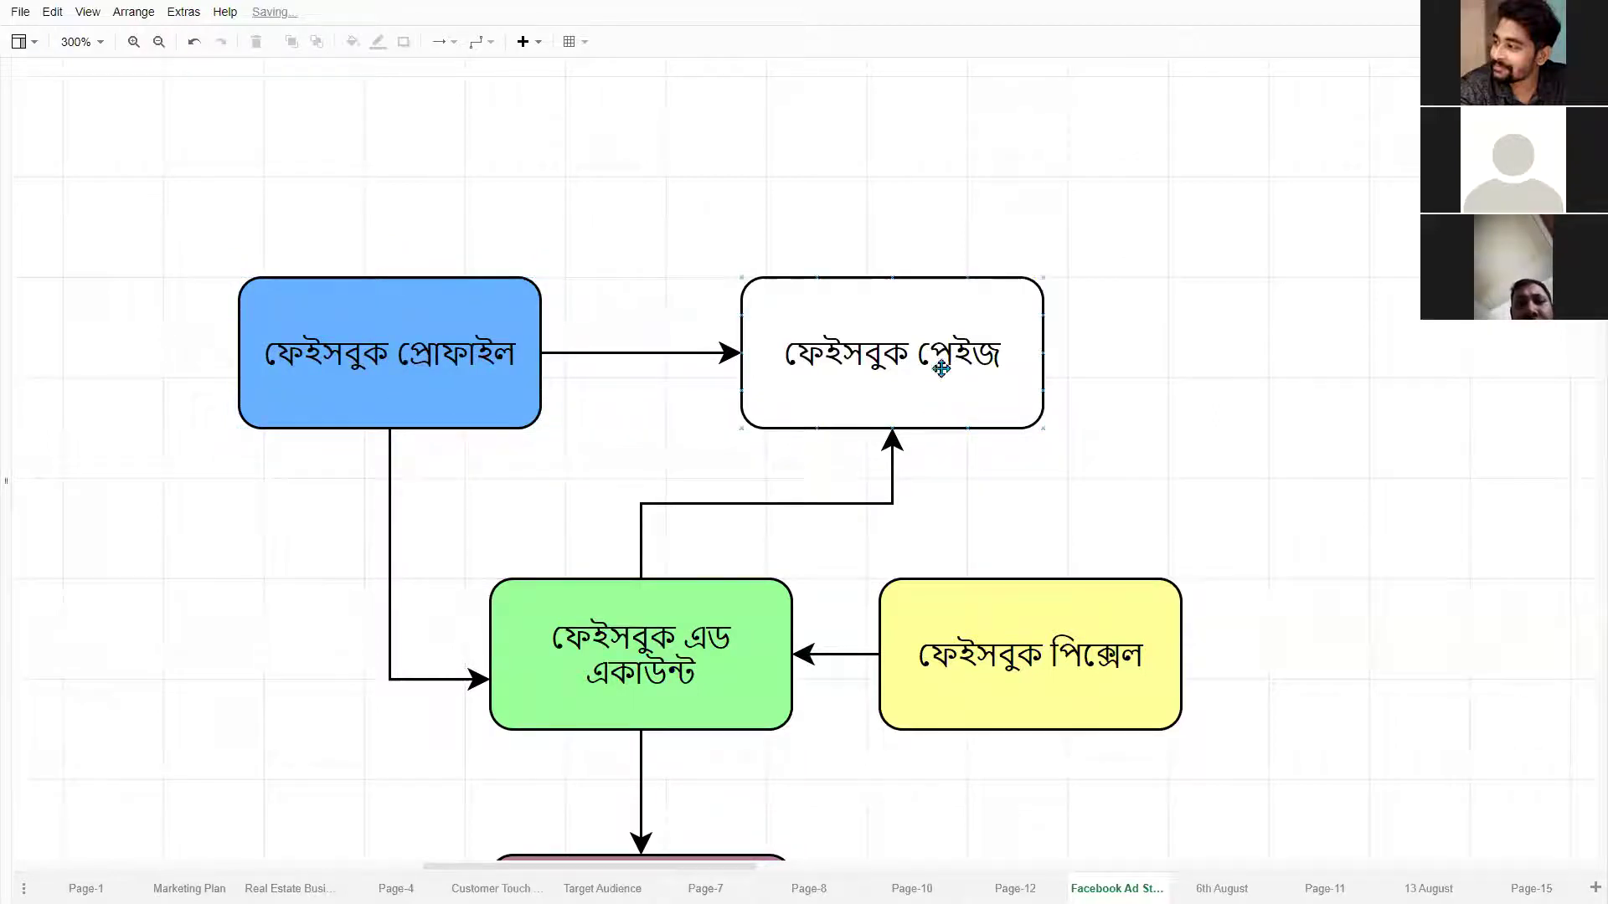
- Leave full screen, switch to the open Facebook profile and load Ads Manager at facebook.com/adsmanager in its place
click(675, 672)
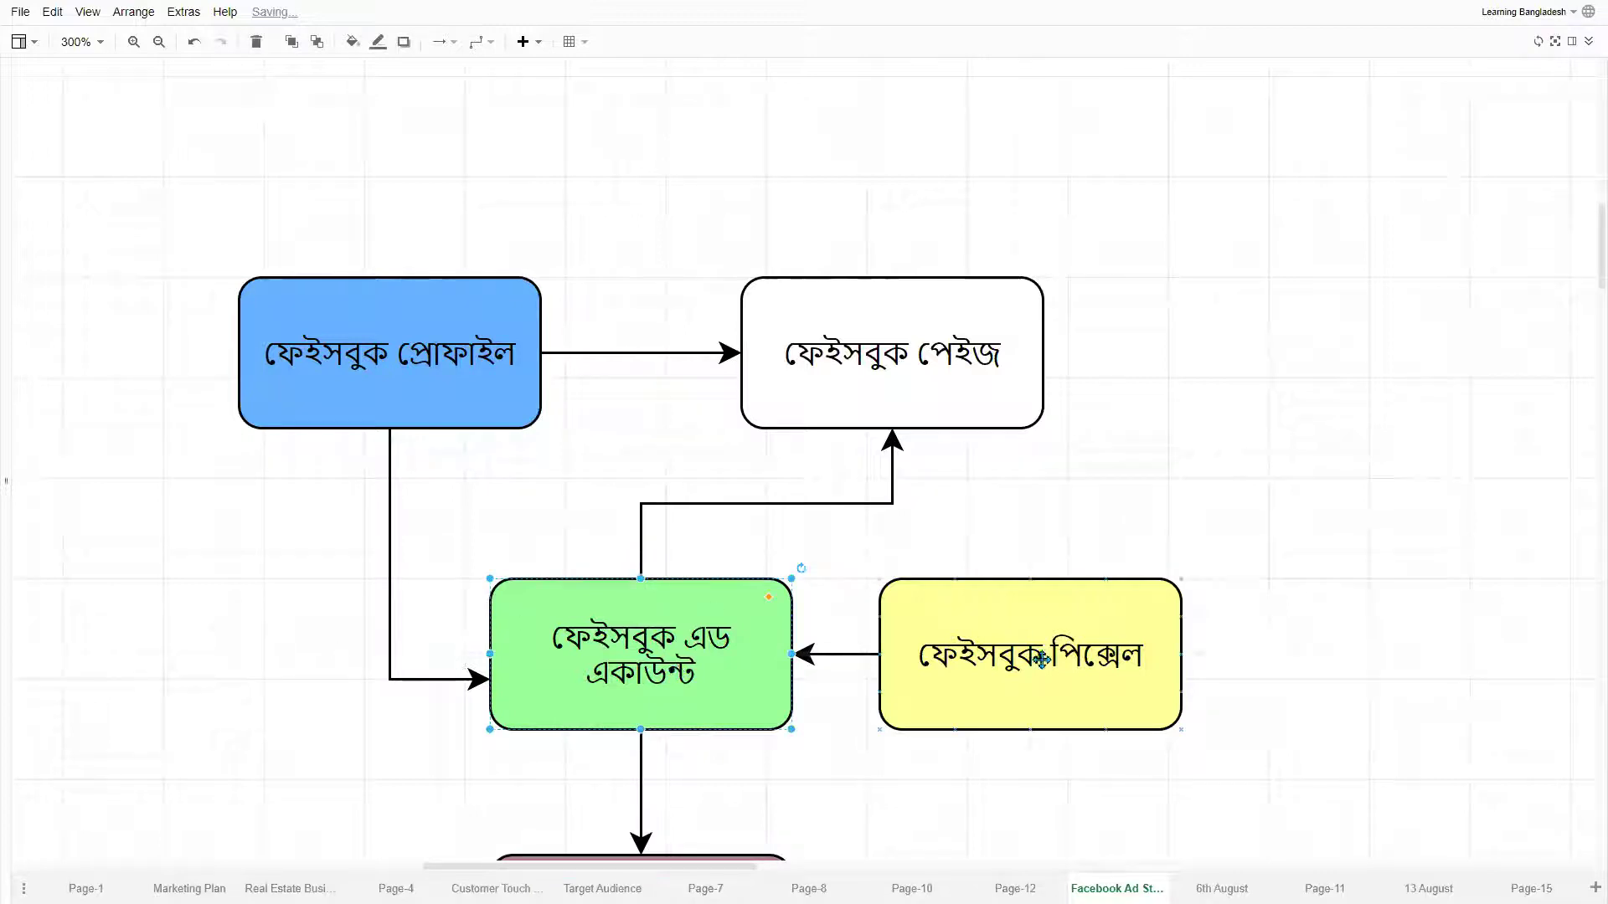
key(F11)
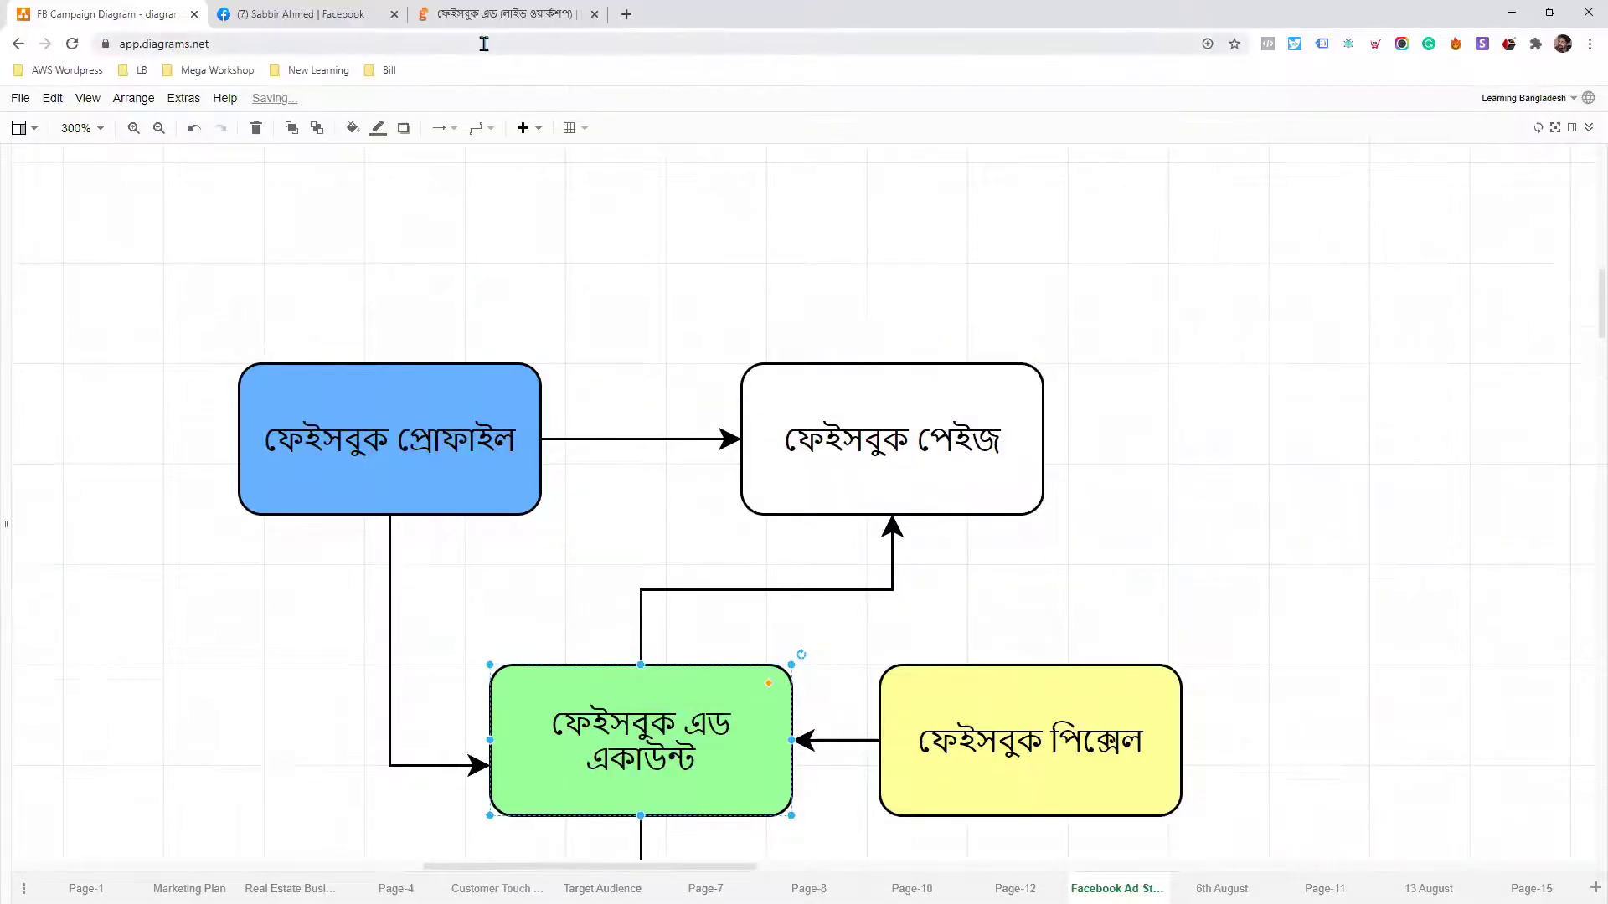
click(310, 15)
click(230, 52)
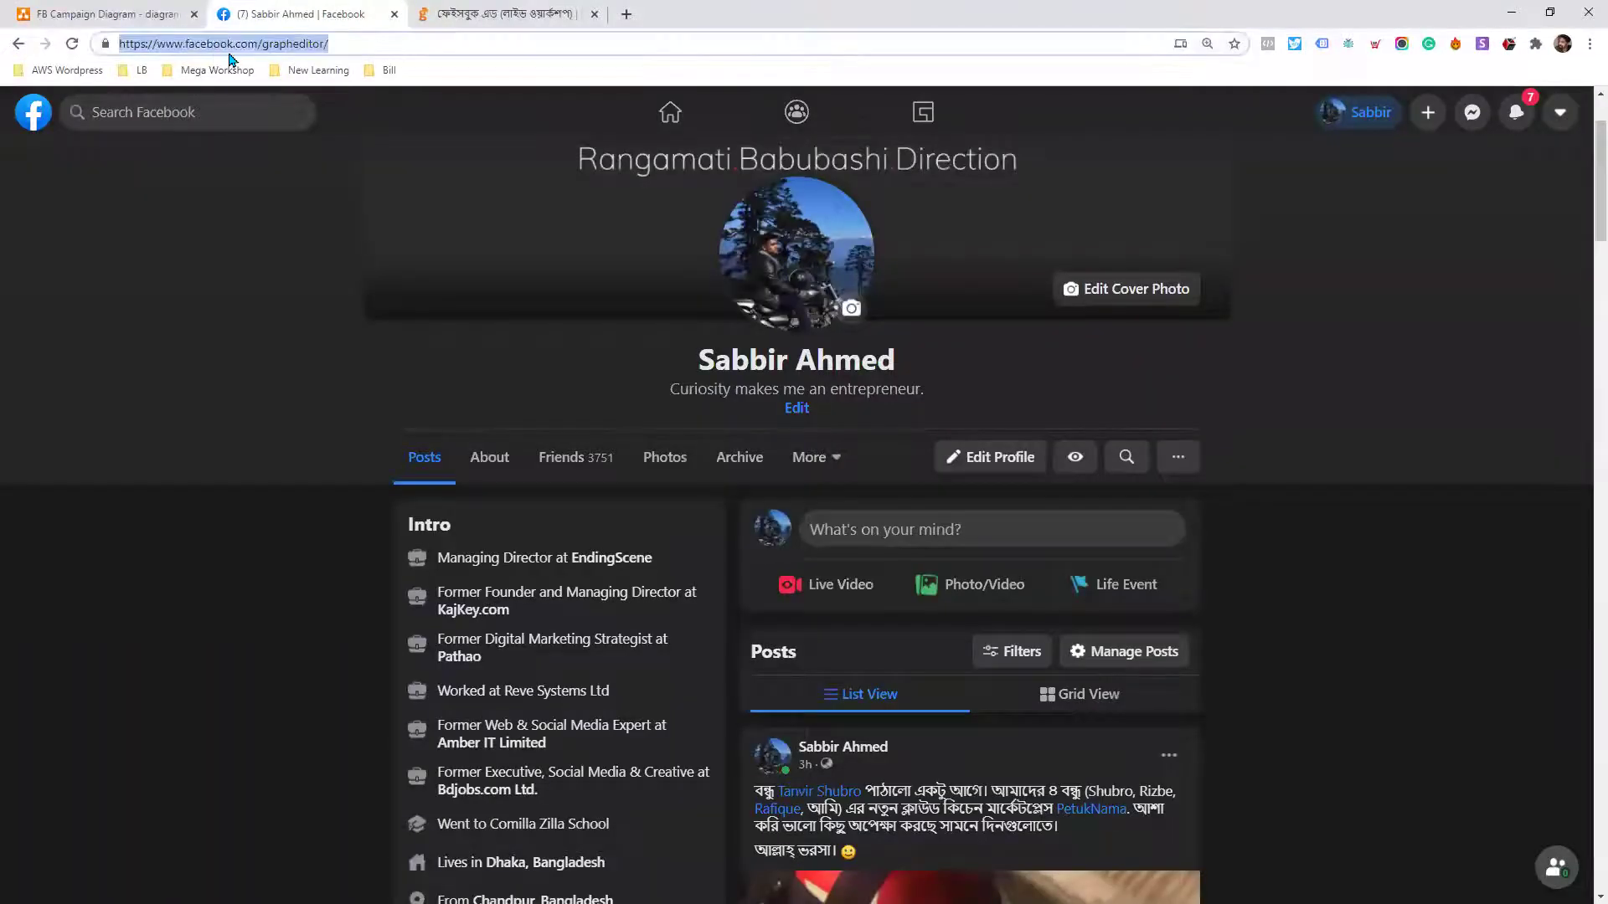
click(262, 44)
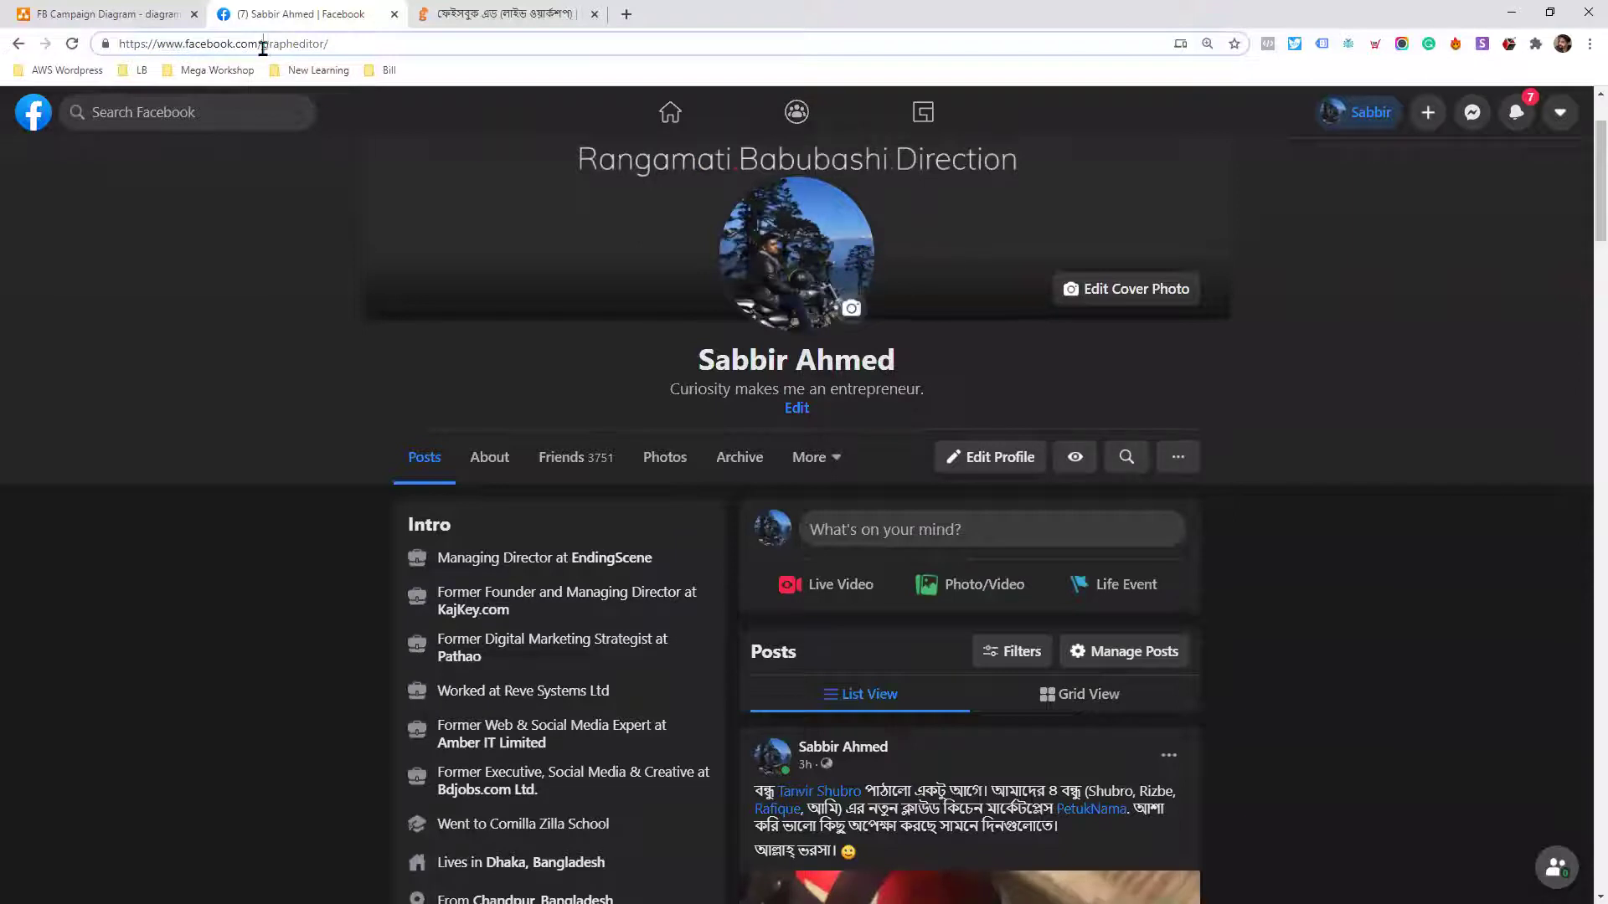
drag(262, 44, 514, 69)
key(BackSpace)
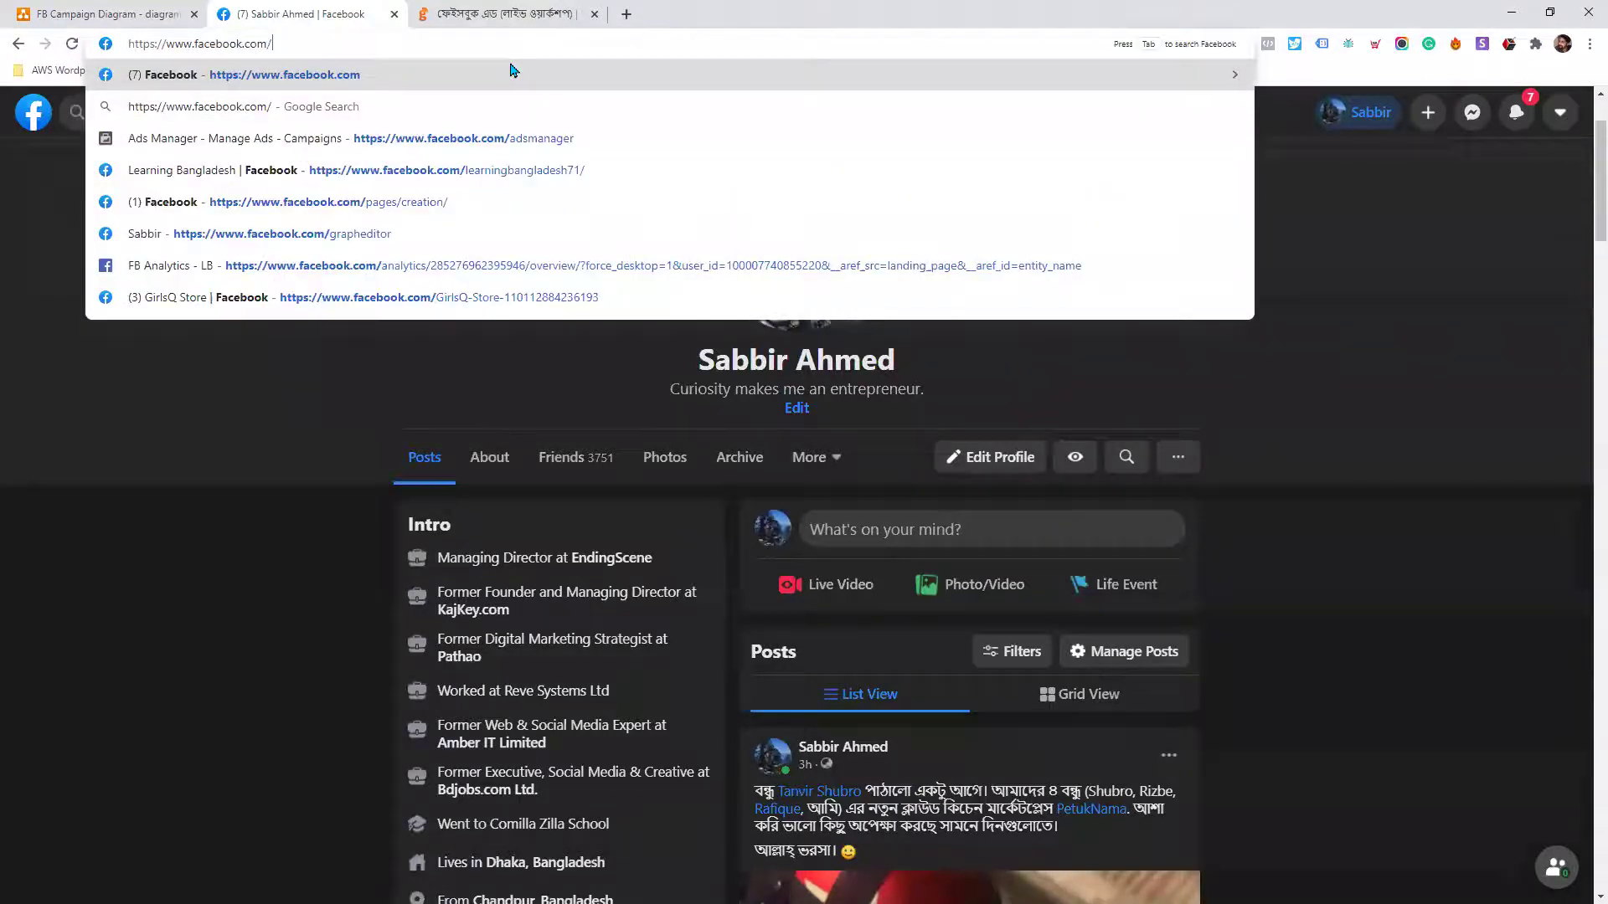
text(adsmanager)
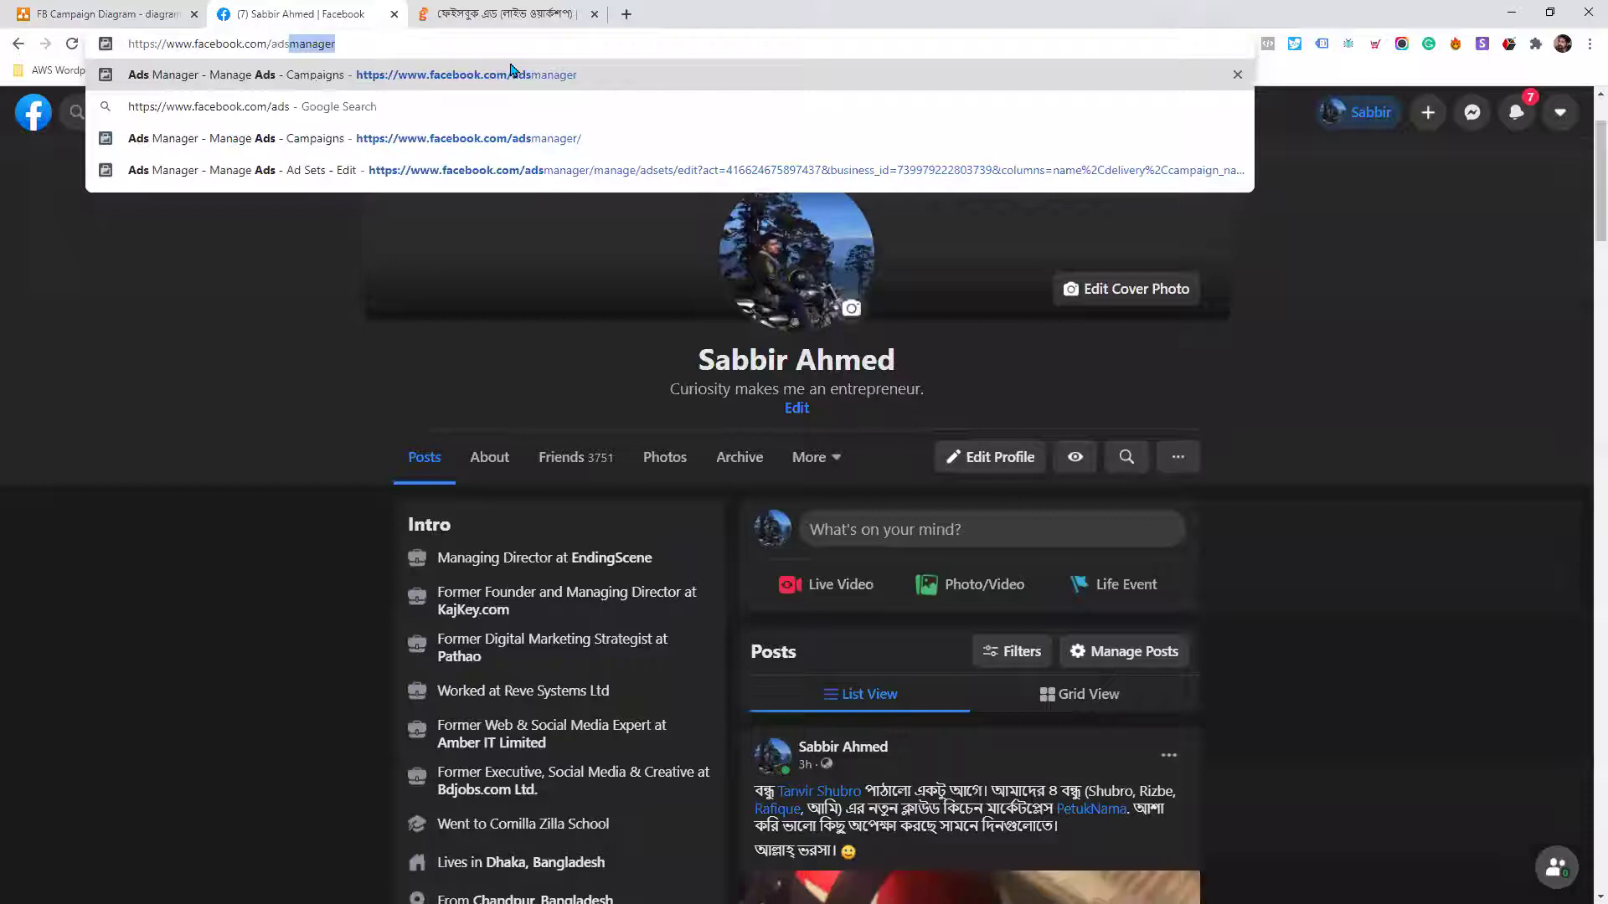
key(ctrl+a)
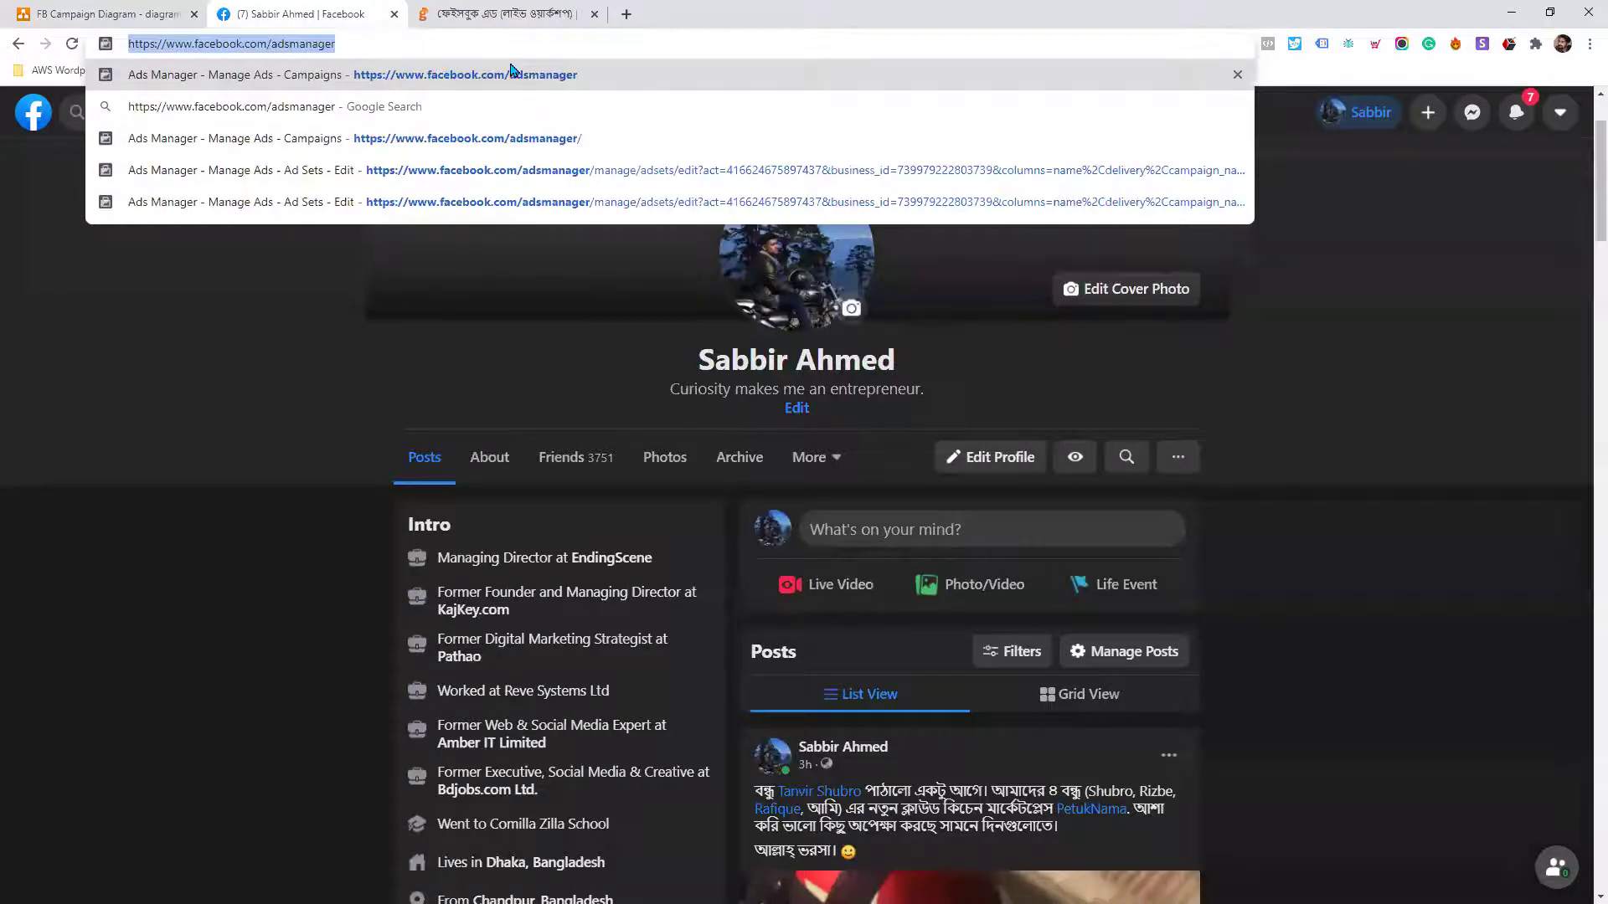
click(514, 74)
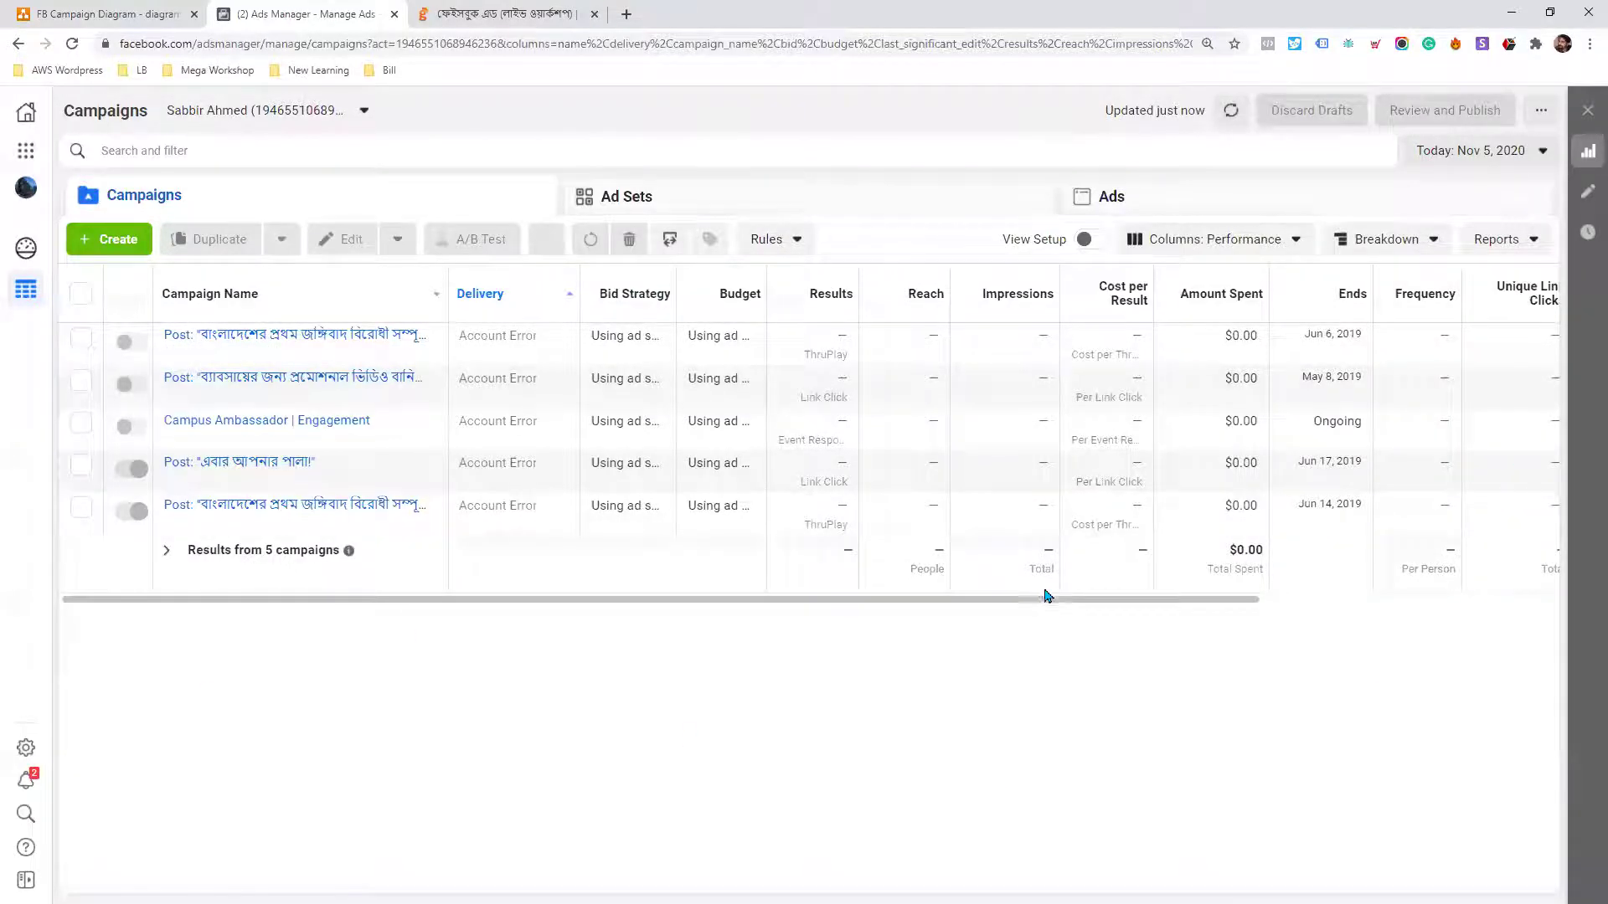
click(152, 12)
scroll(670, 704, down, 3)
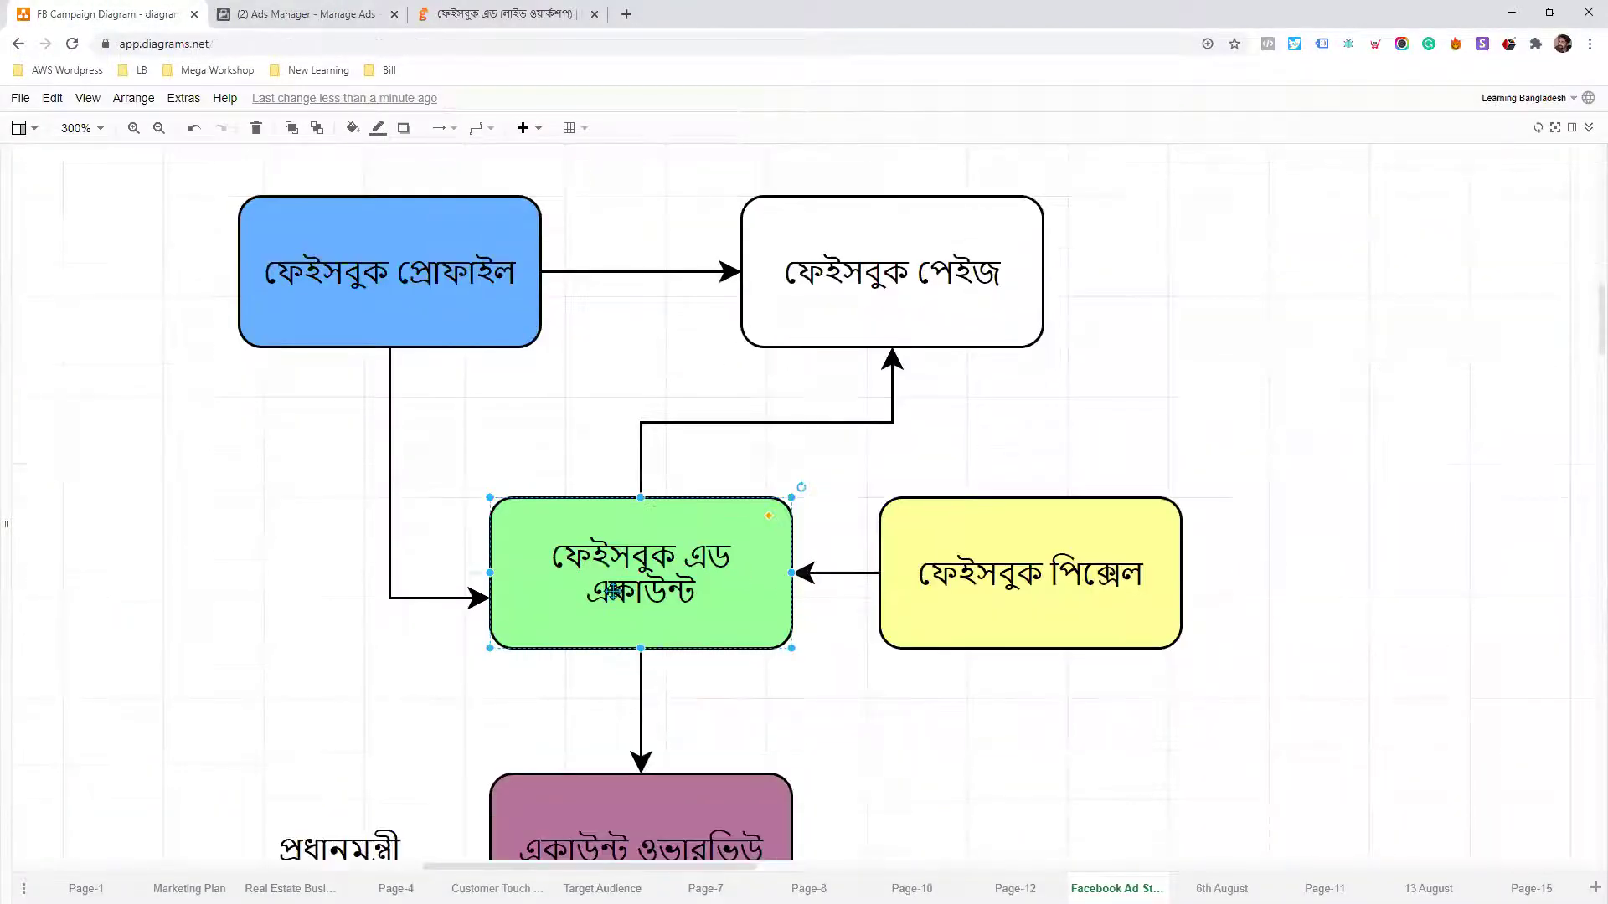
click(379, 11)
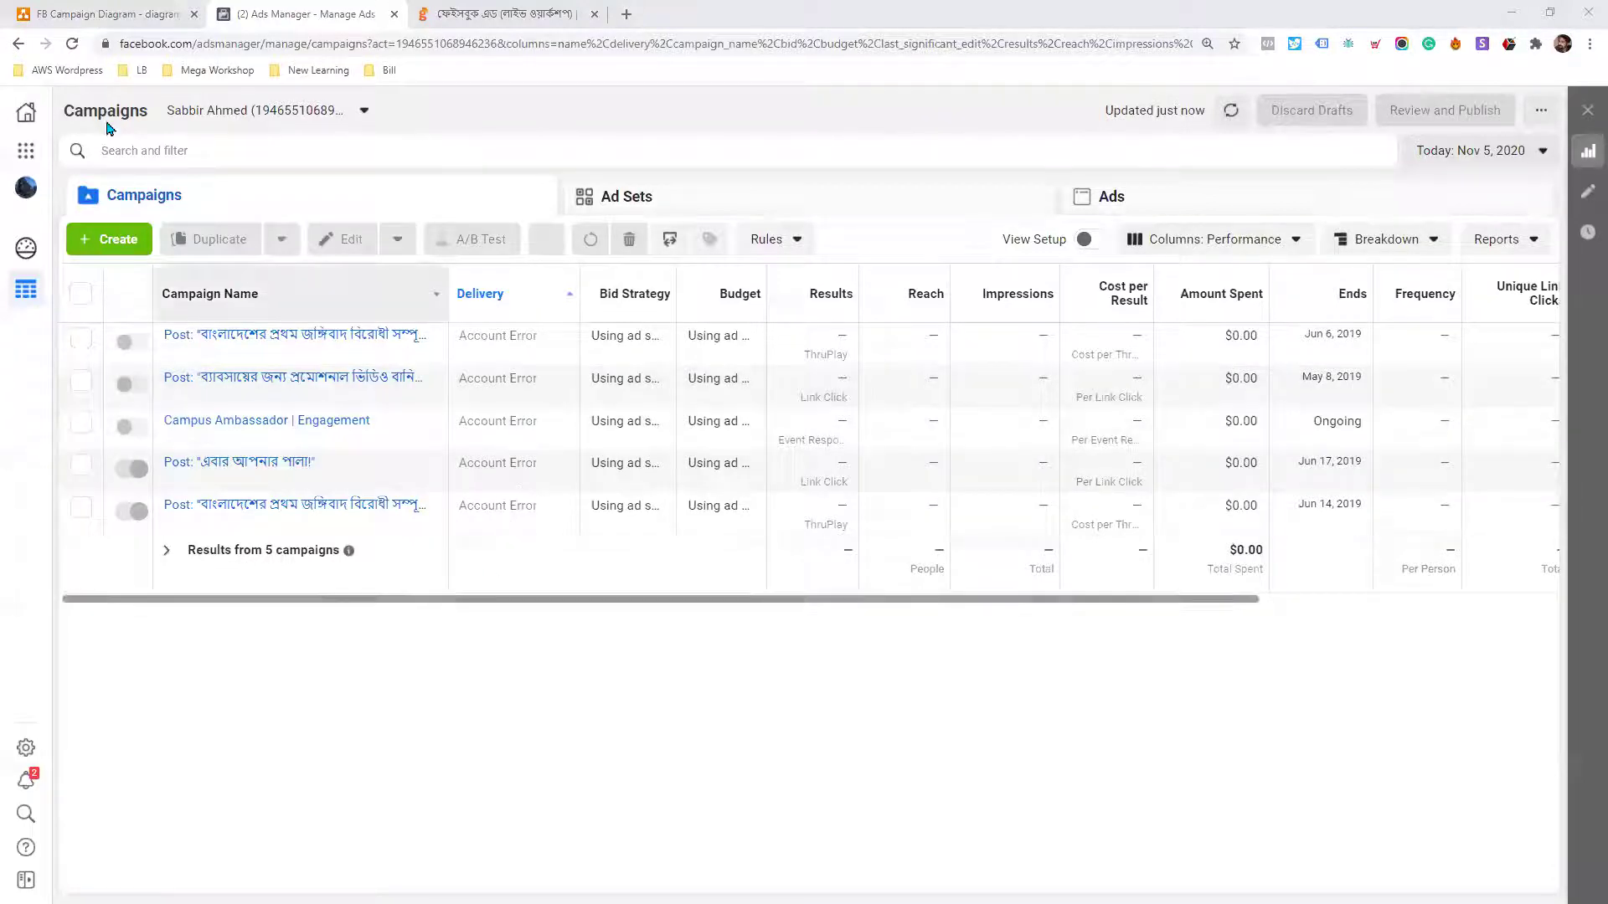
click(109, 14)
click(339, 10)
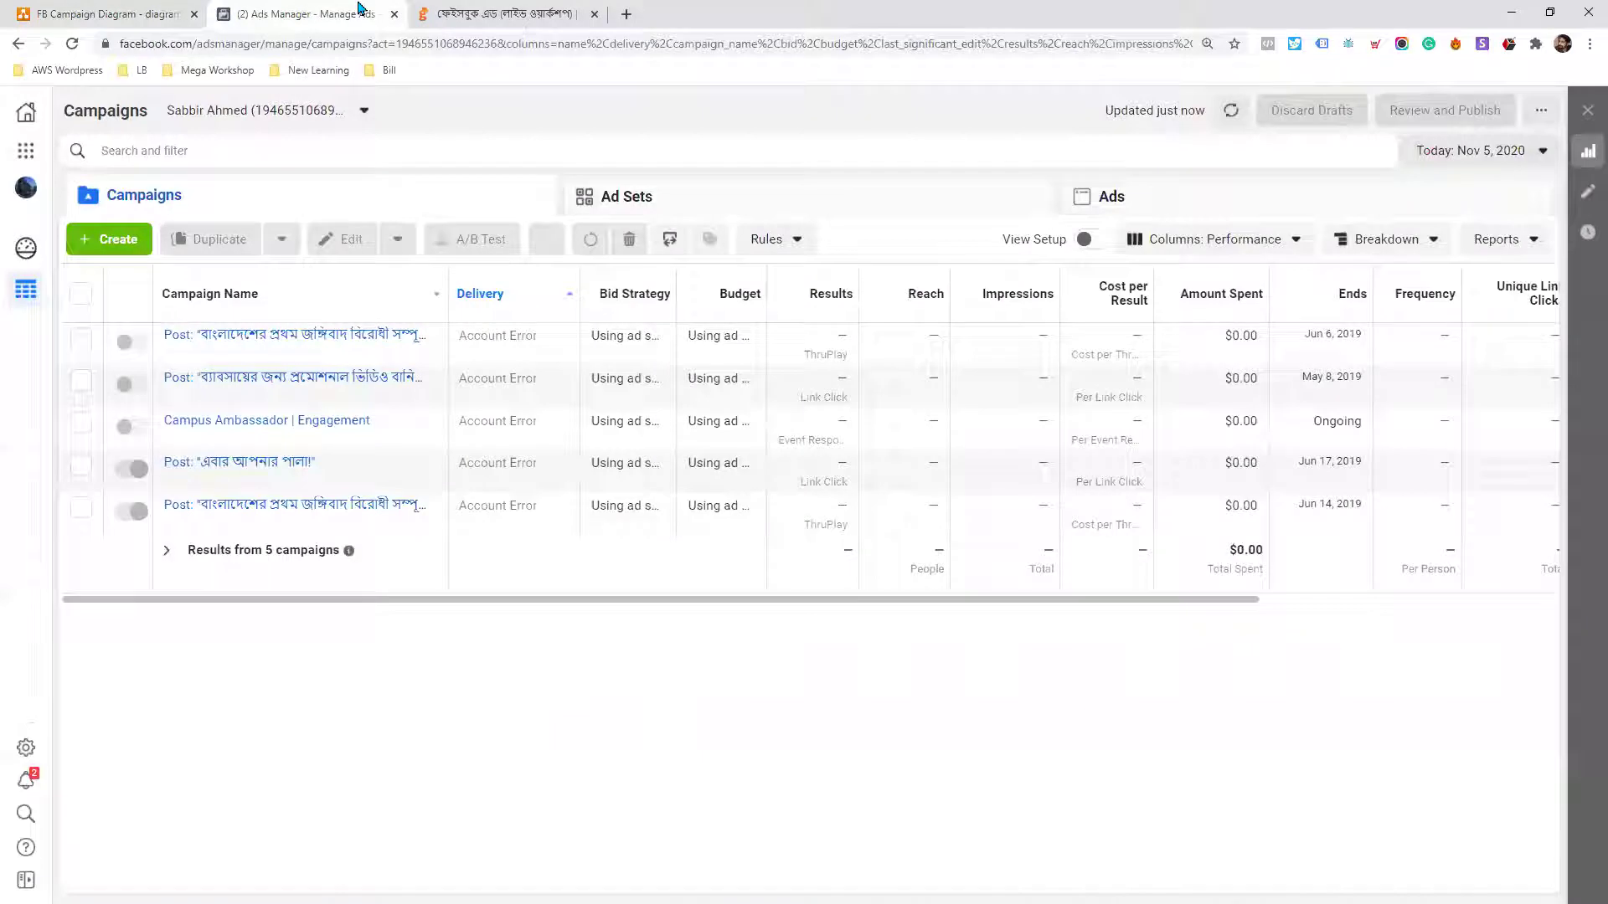
- Open the Learning Bangladesh Facebook page (facebook.com/learningbangladesh71) in a new browser tab
click(553, 11)
click(628, 16)
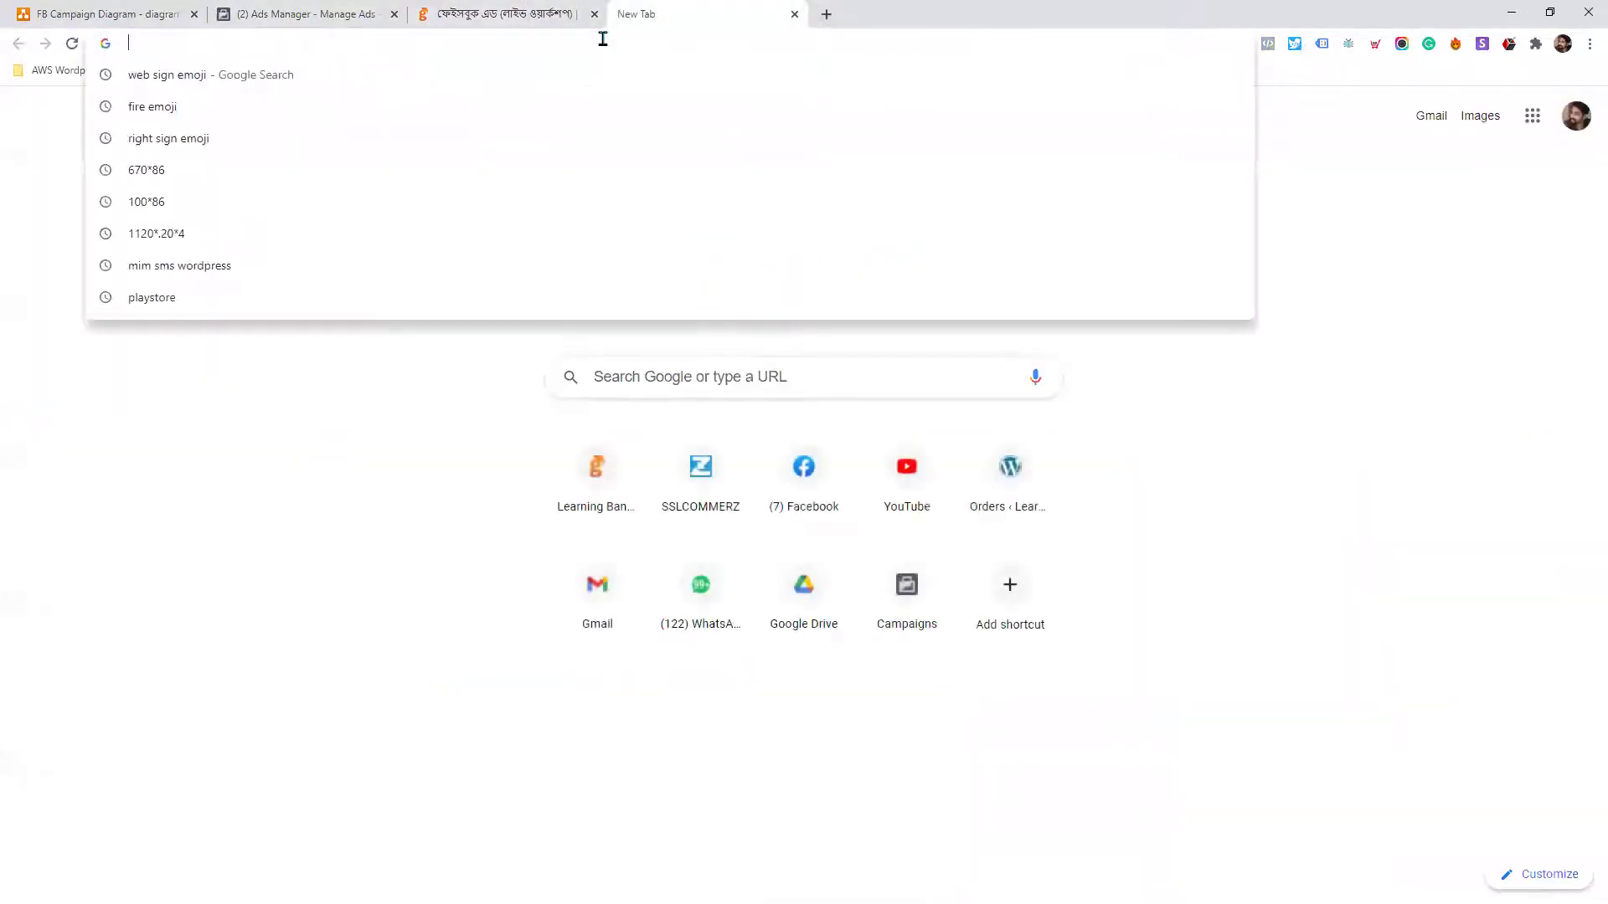
text(FA)
key(Down)
key(Down)
key(Down)
key(Down)
key(Down)
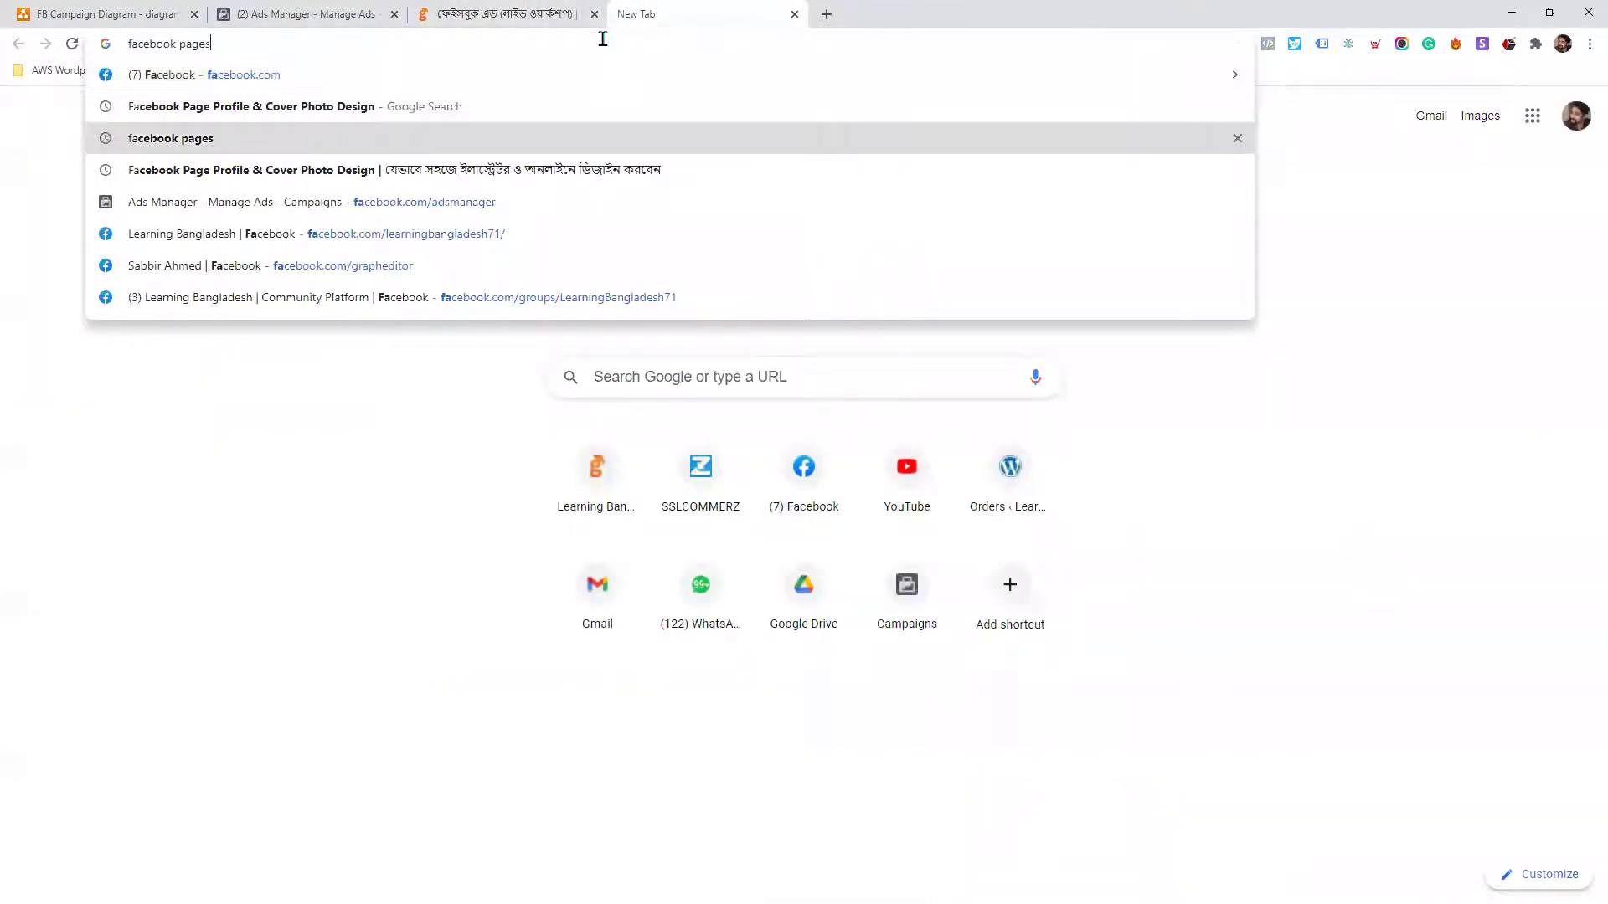
key(Return)
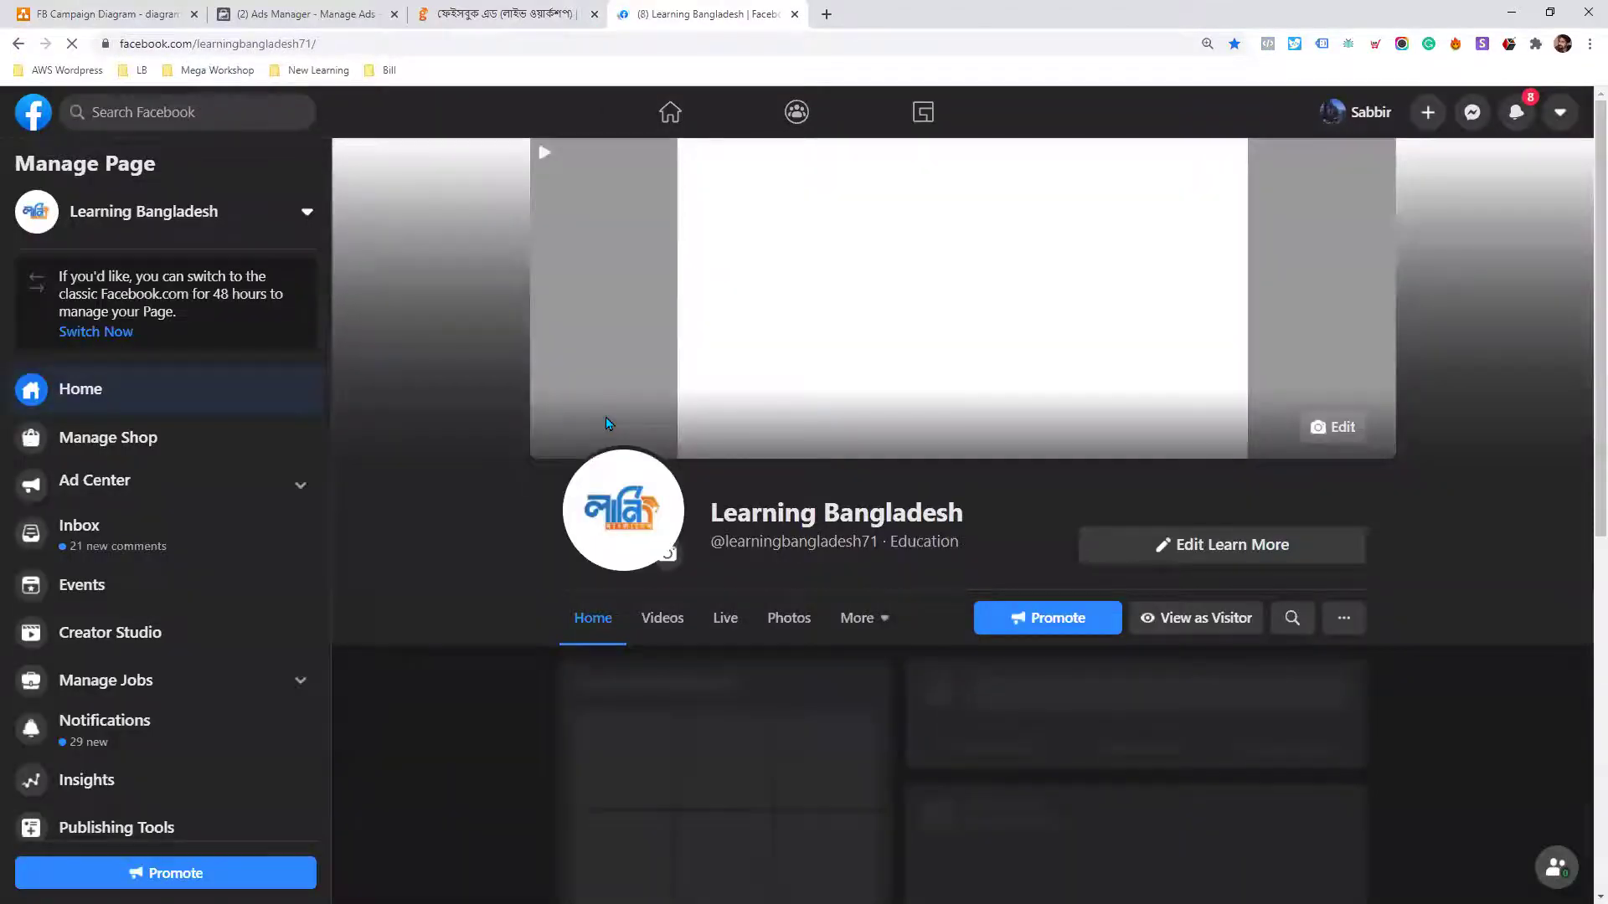
scroll(922, 419, down, 4)
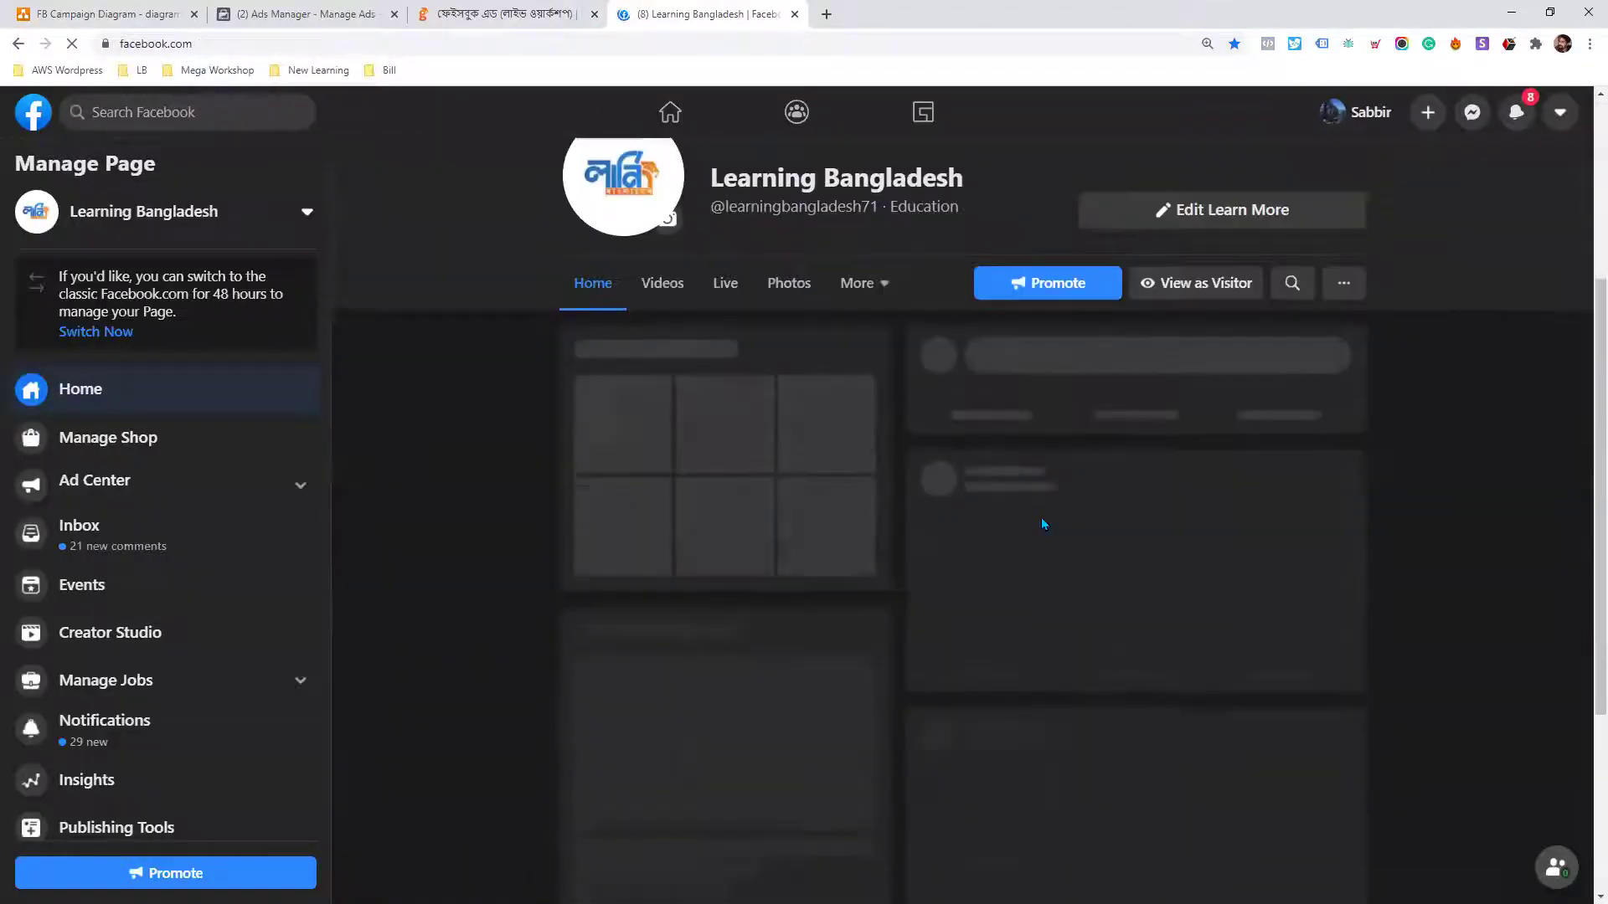
- Return to the diagram, delete the connector between the yellow Facebook pixel box and the green ad account box, and move the yellow box farther away
click(118, 13)
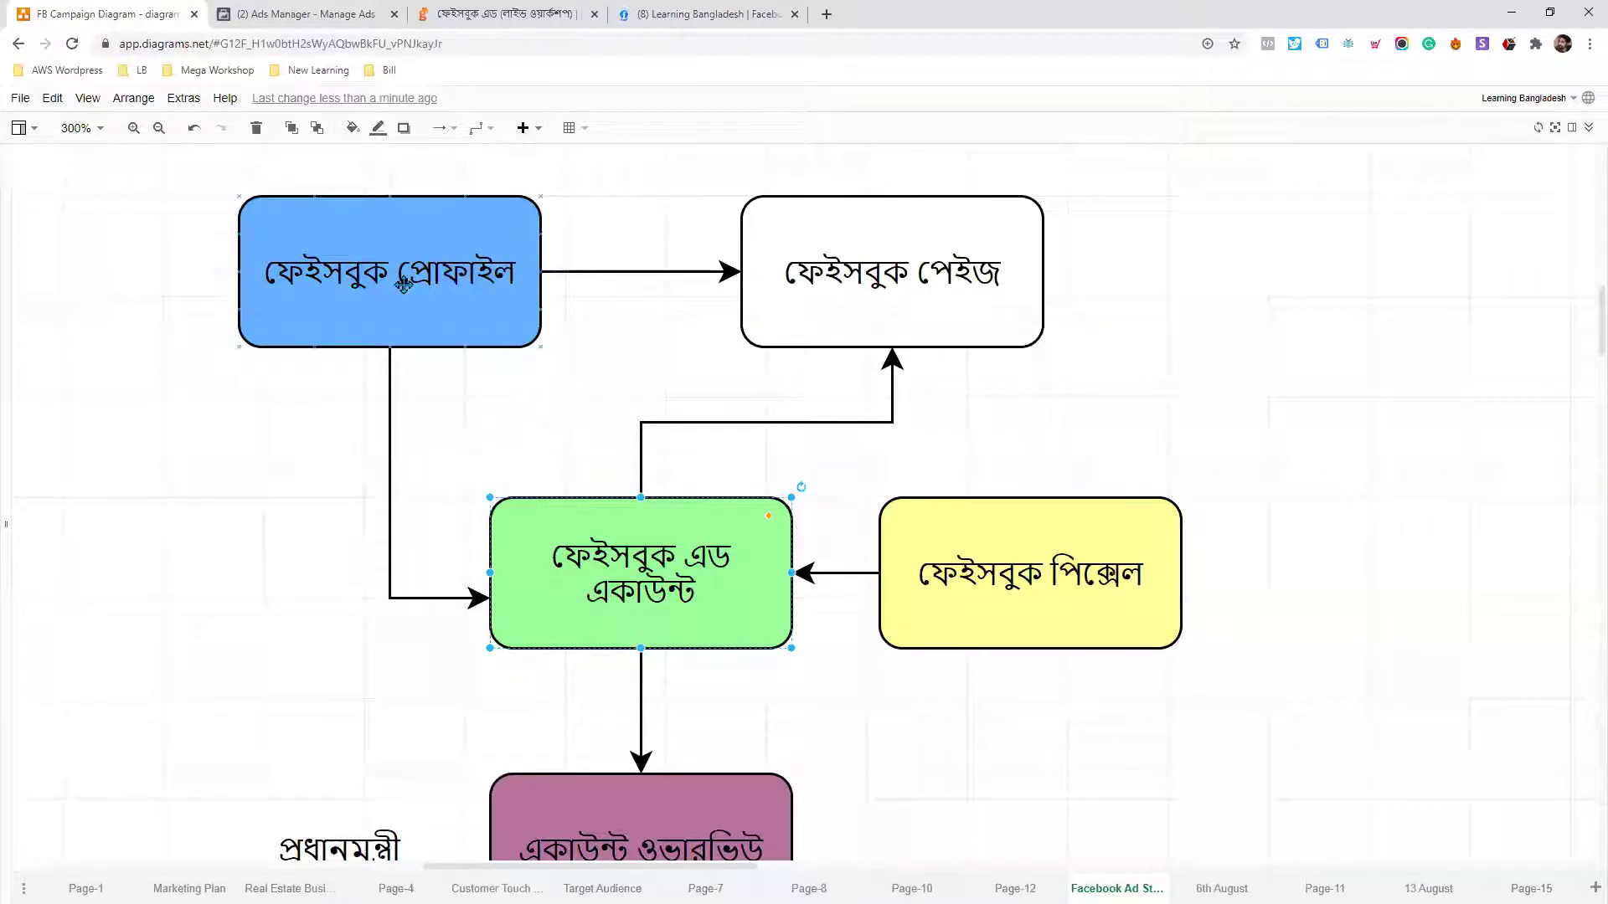
click(404, 286)
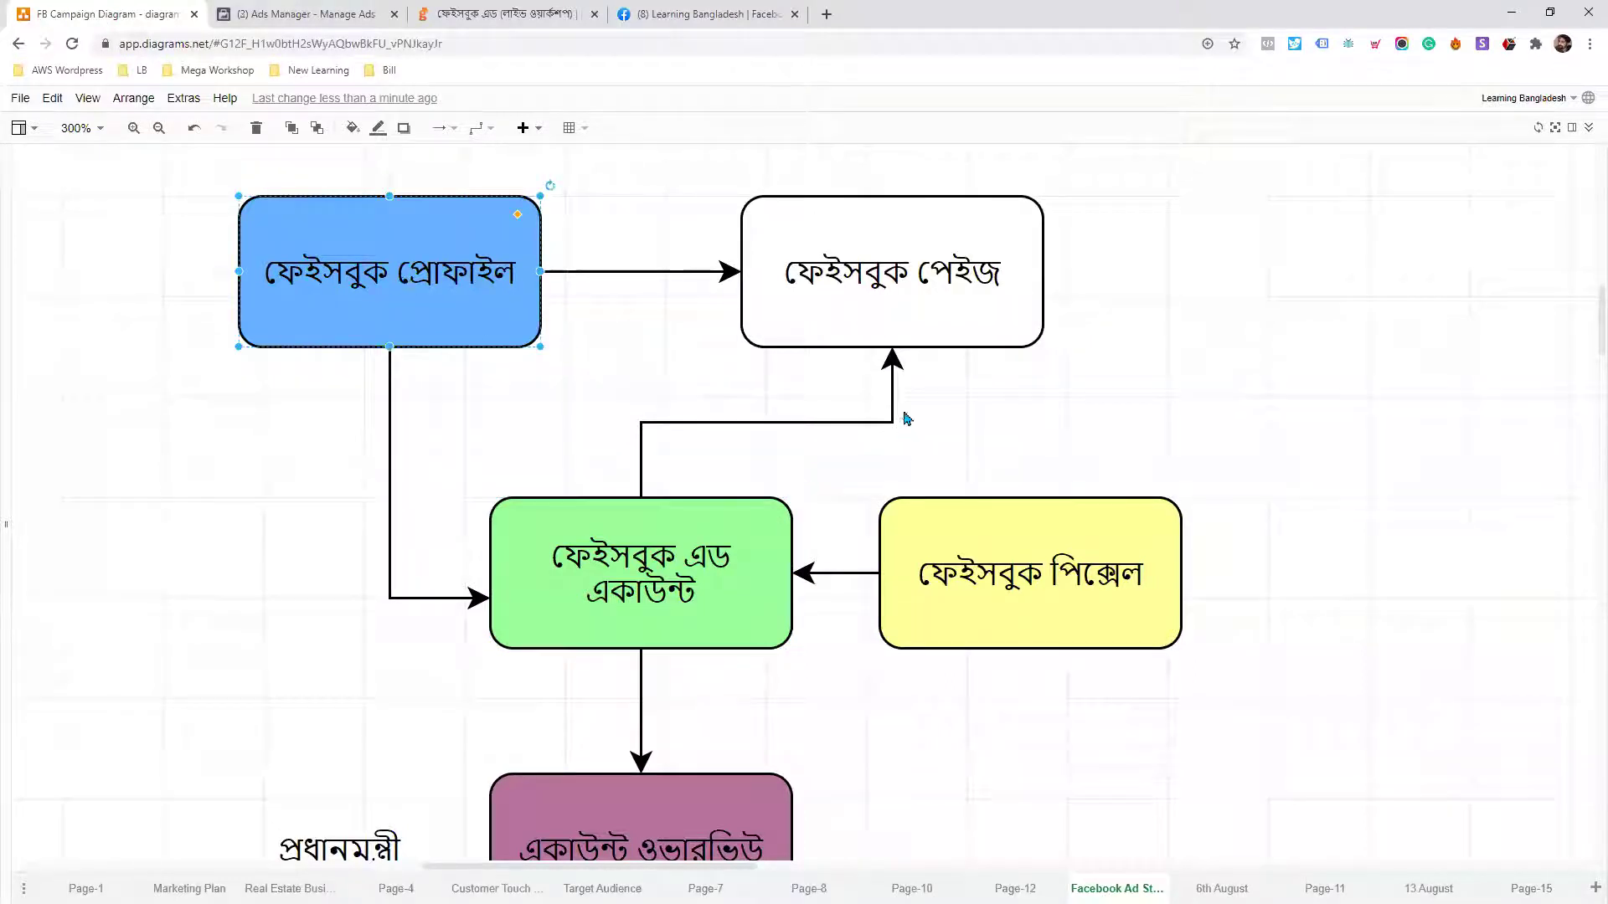
click(900, 293)
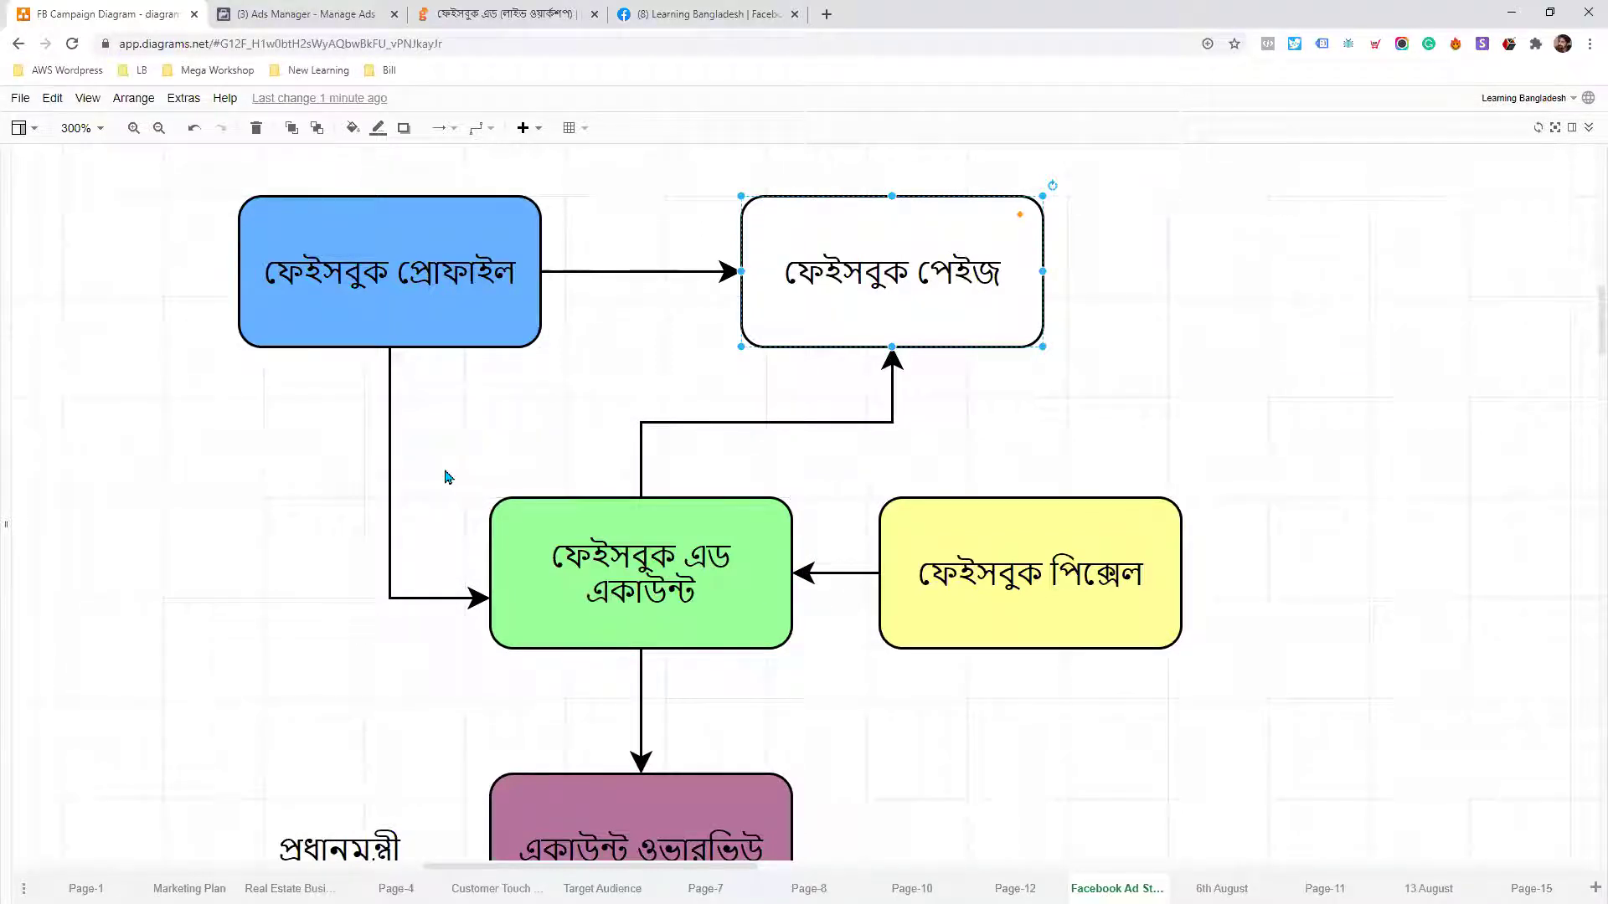
click(1039, 573)
drag(1036, 586, 1200, 591)
click(914, 575)
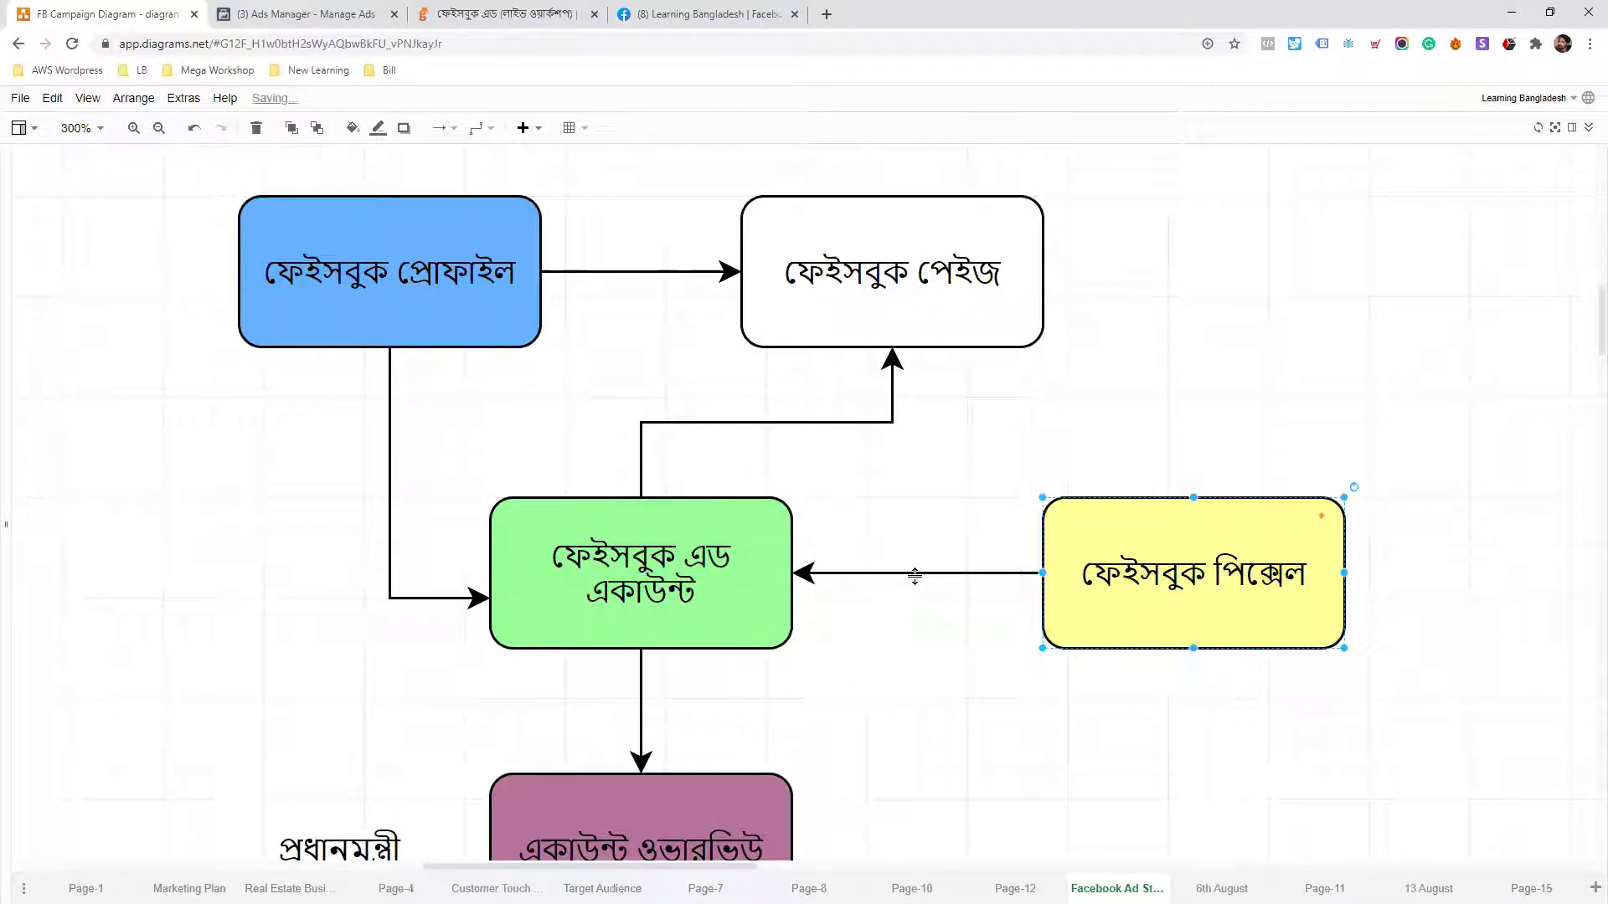
key(Delete)
drag(1141, 545, 1266, 544)
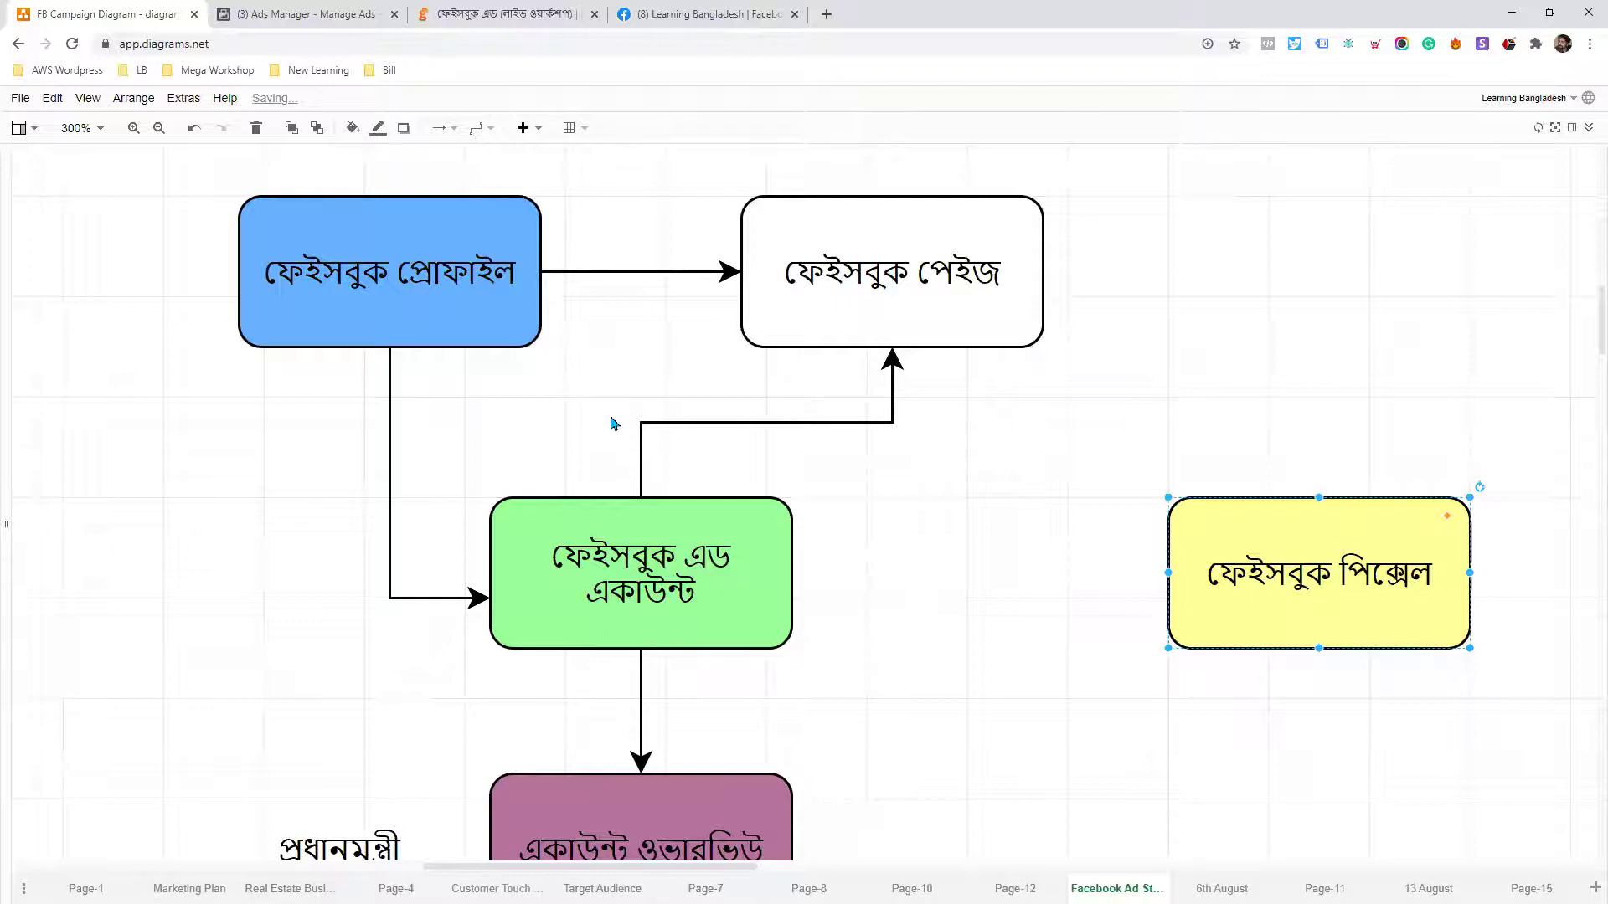
scroll(614, 424, up, 1)
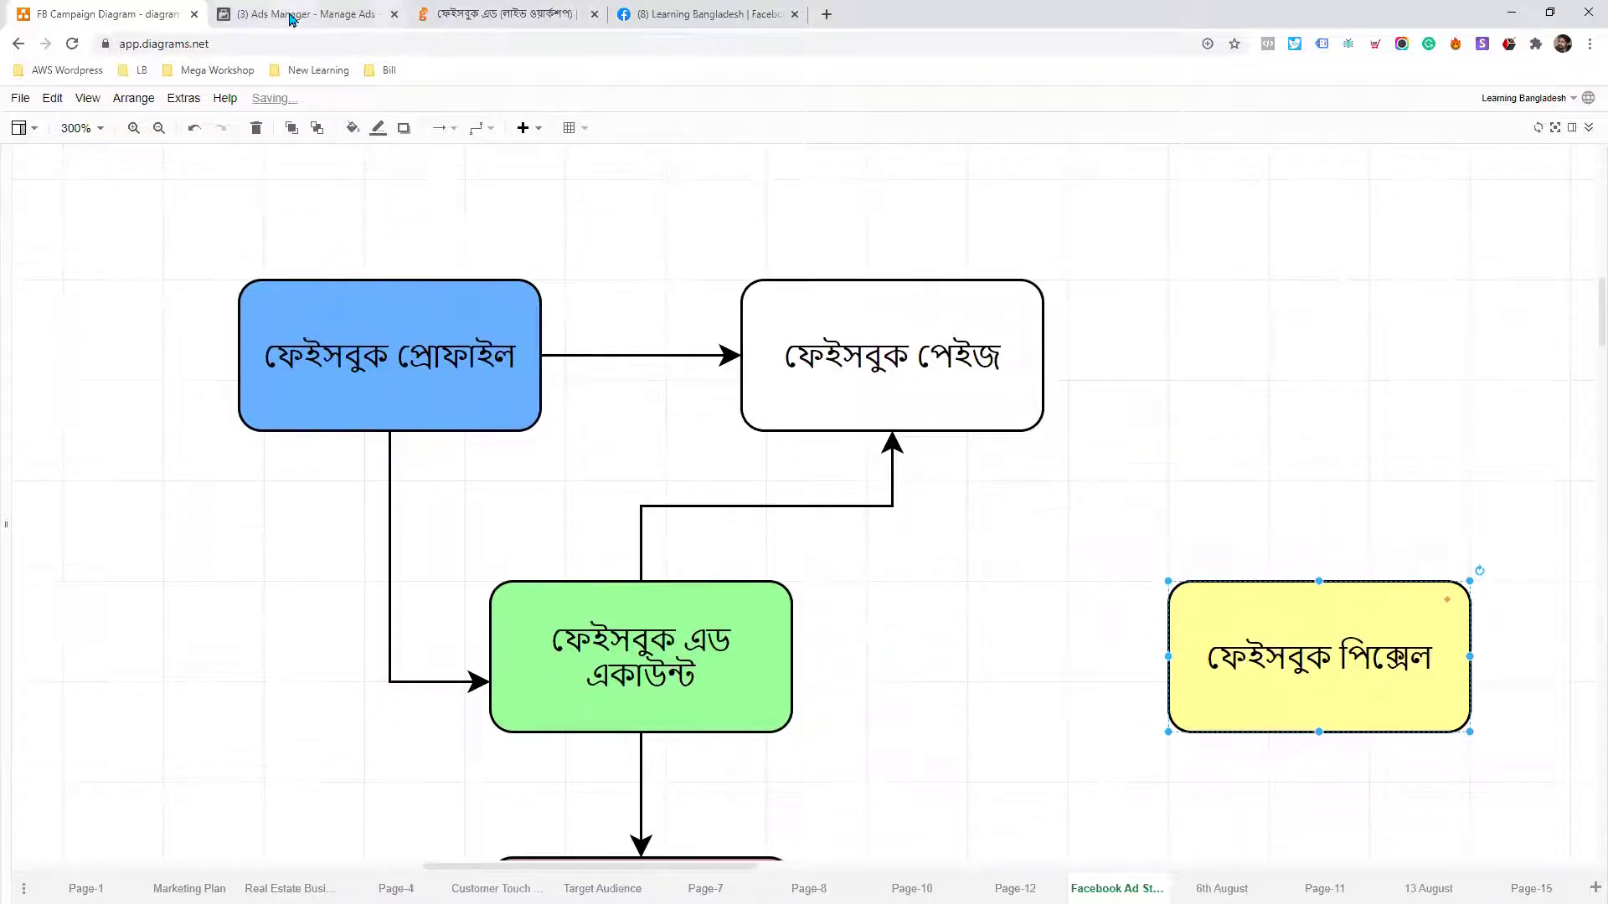
- Switch to Ads Manager and look through its tools list, date range presets, column options and breakdown options on the campaigns page
click(293, 20)
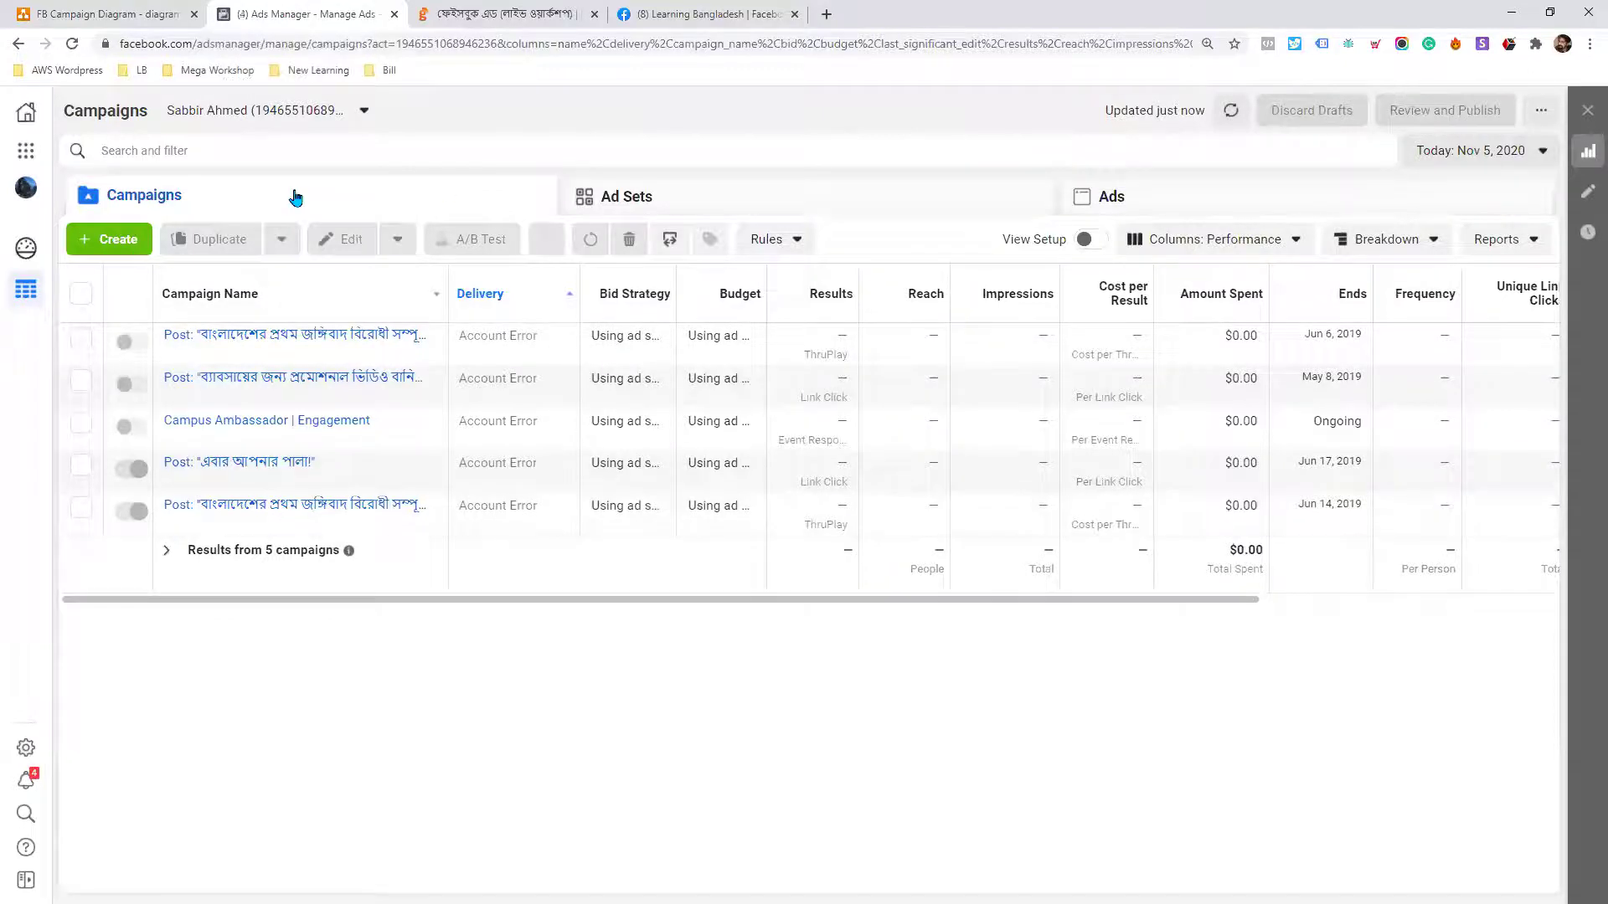
click(25, 157)
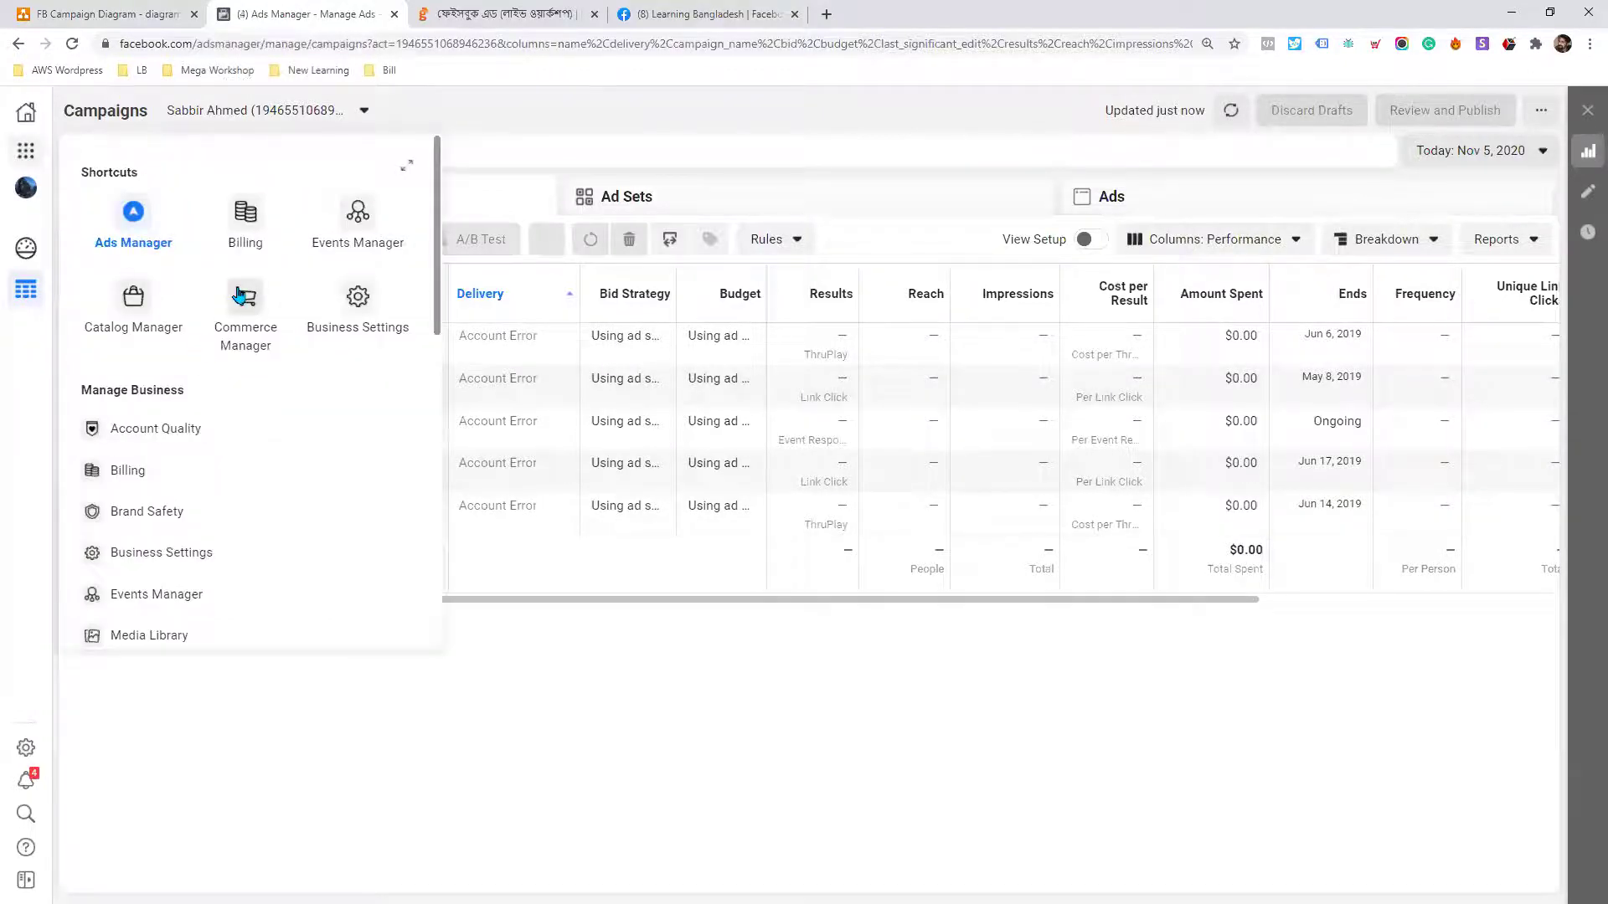
scroll(255, 368, down, 8)
scroll(243, 277, up, 5)
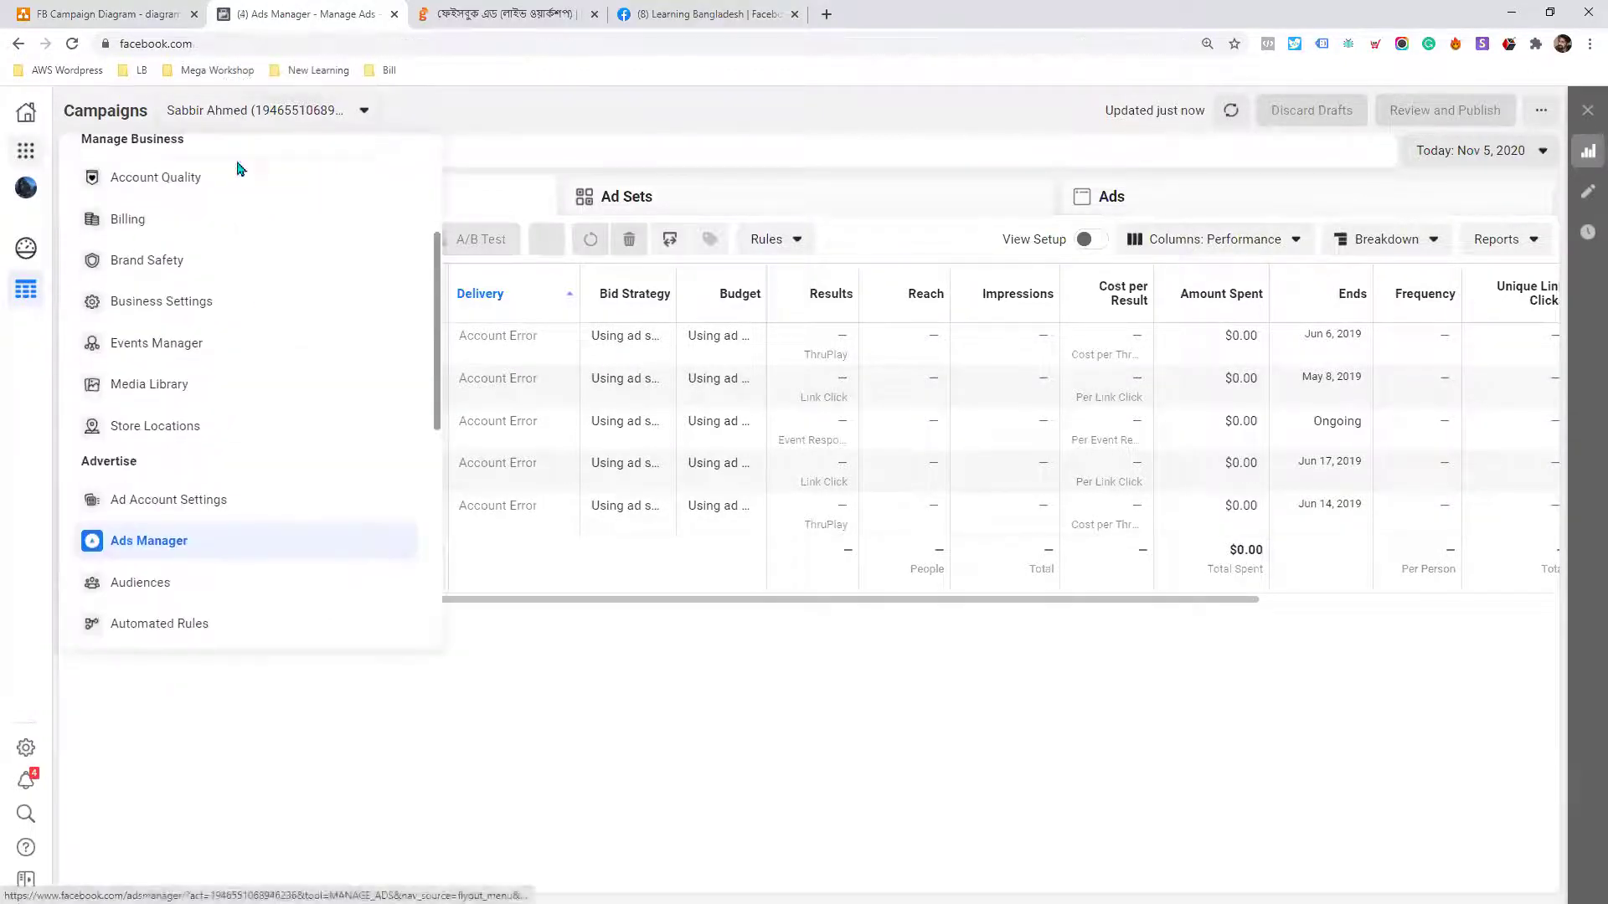
click(1471, 151)
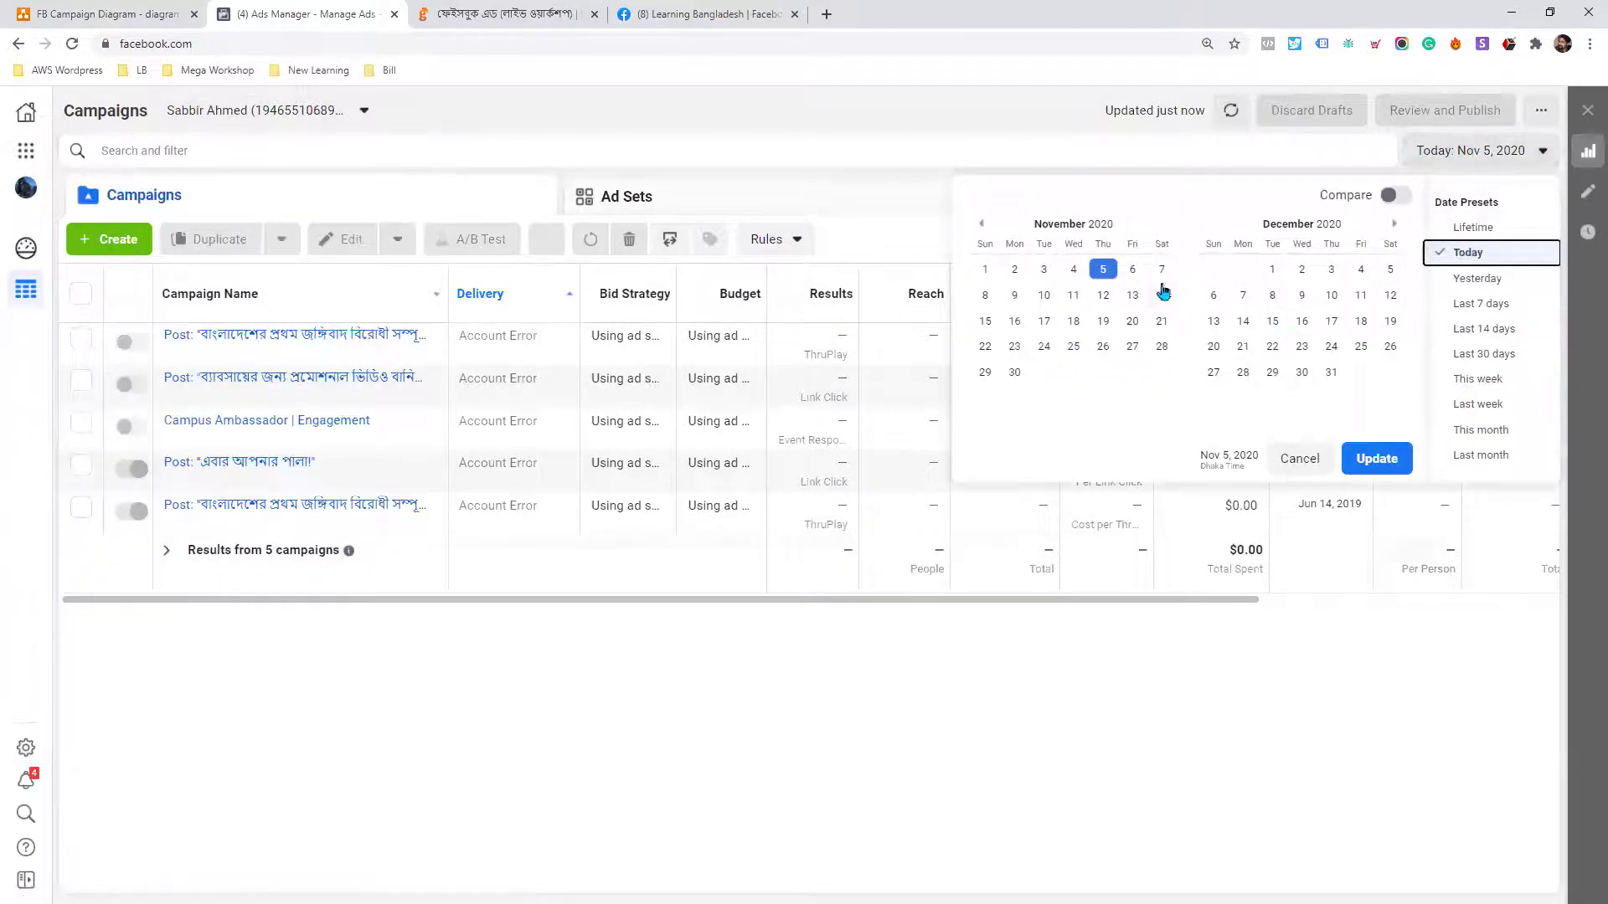
click(988, 718)
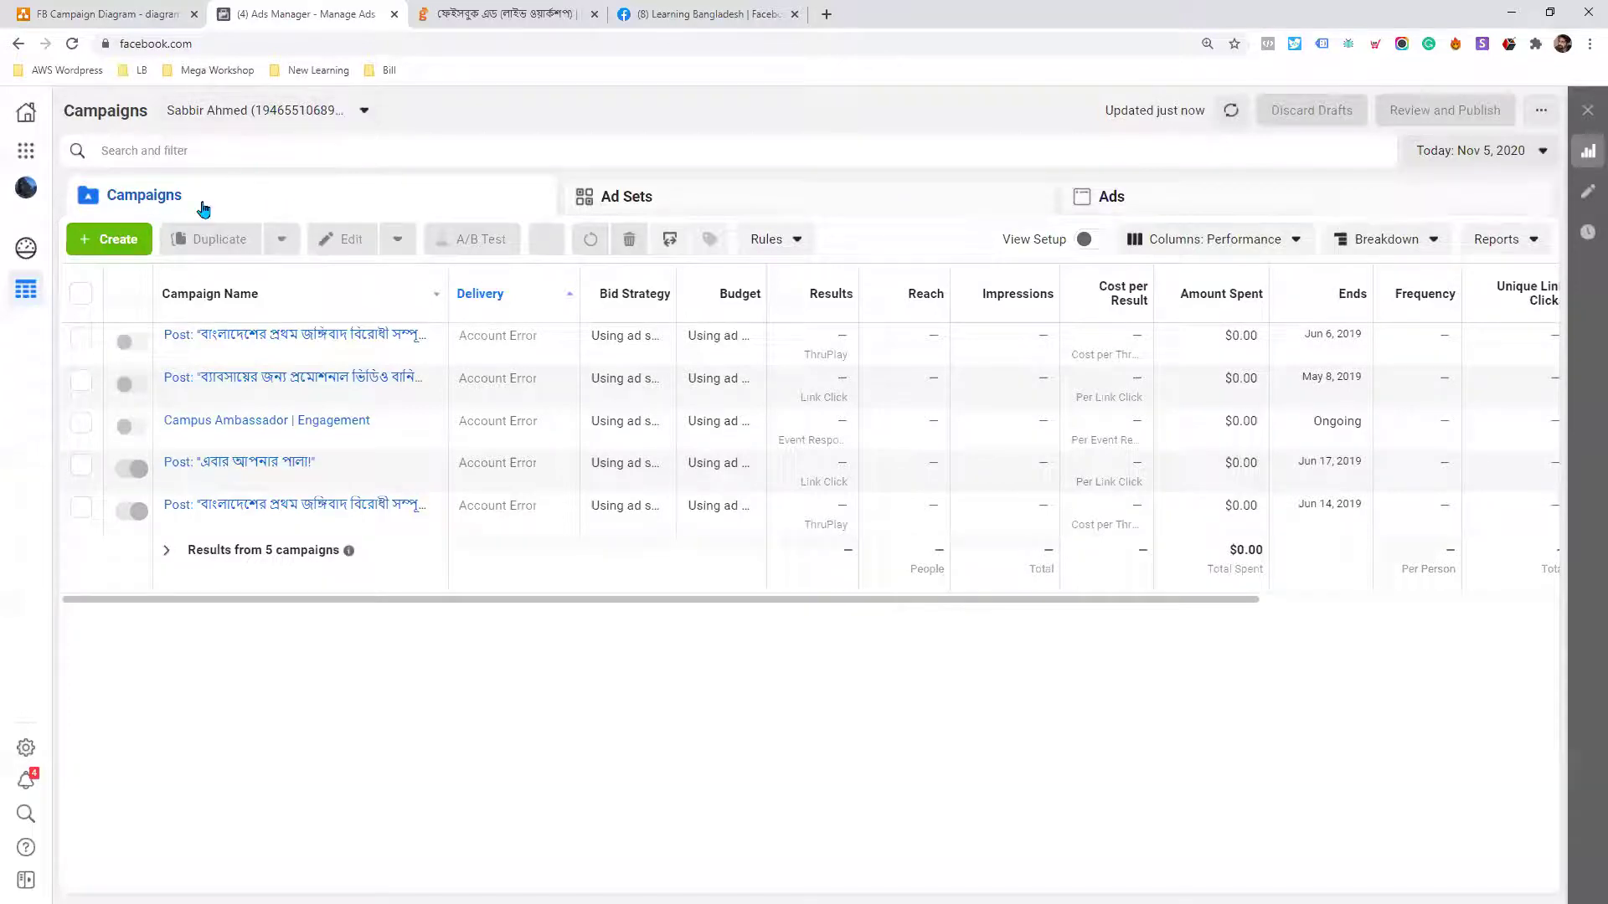
click(1264, 241)
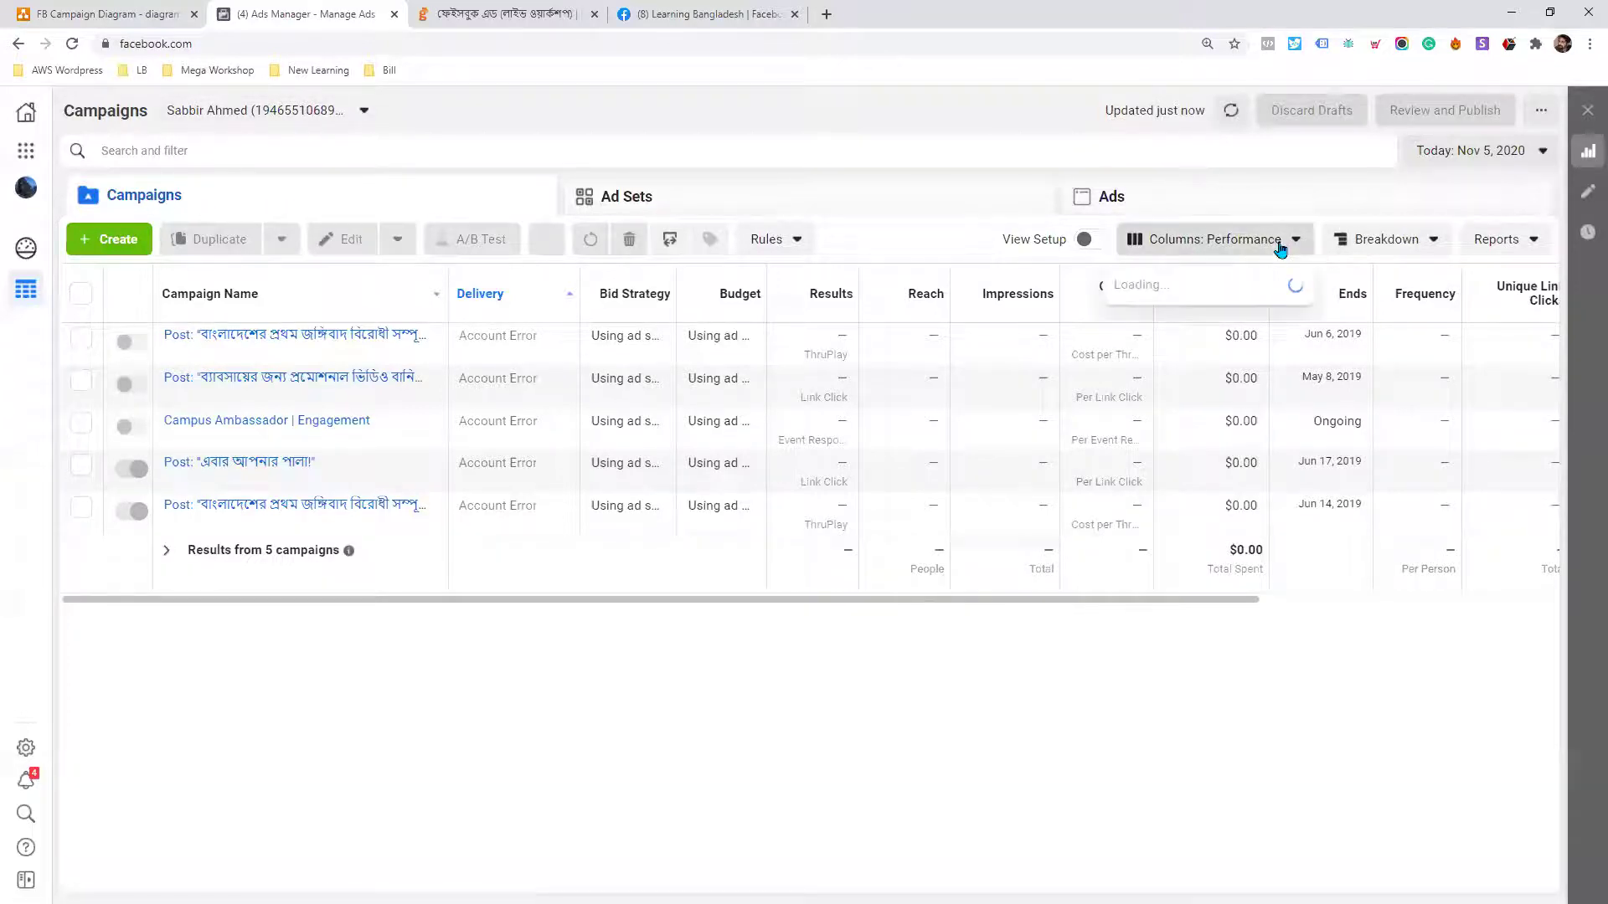
click(1386, 240)
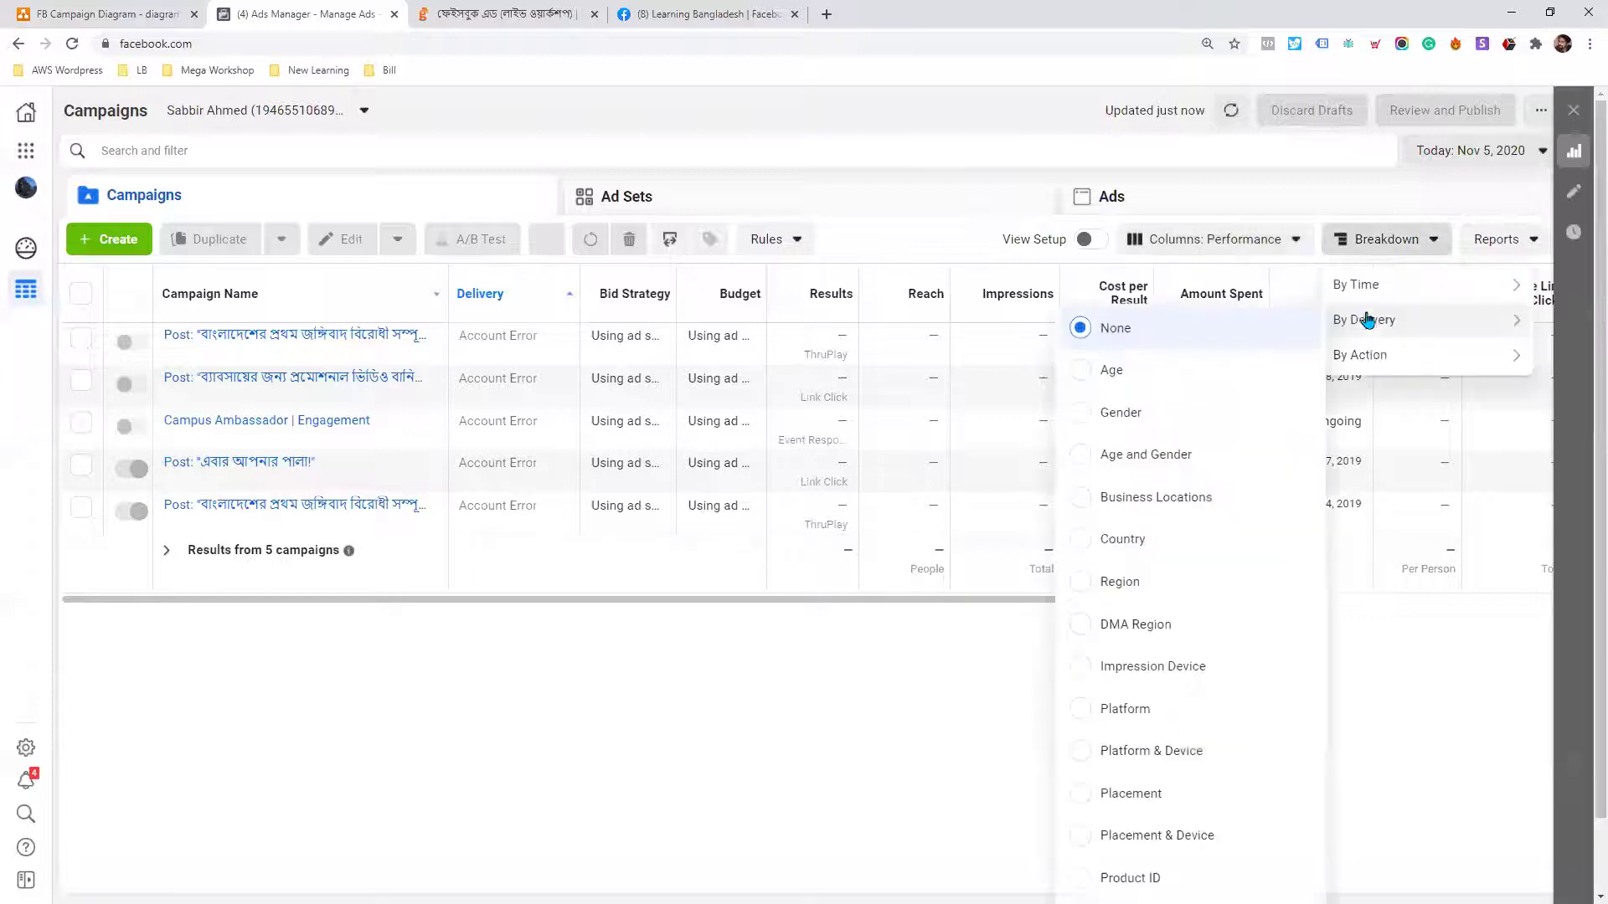
click(1390, 239)
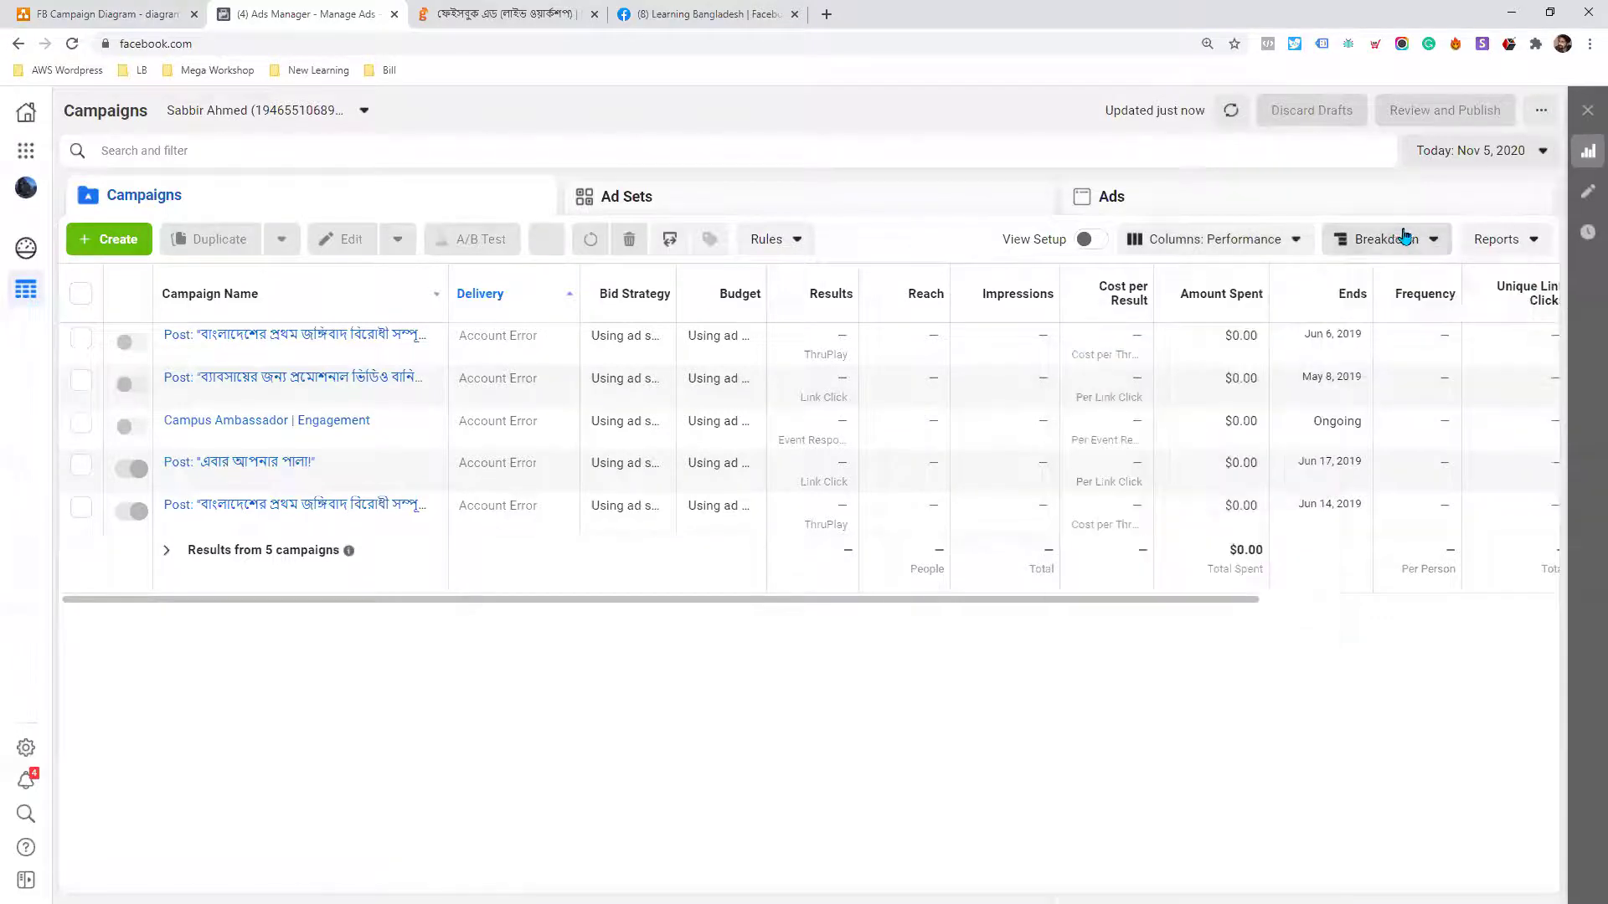
- Look through the report options on the campaigns page, including the full list of standard reports
click(1497, 240)
click(1471, 531)
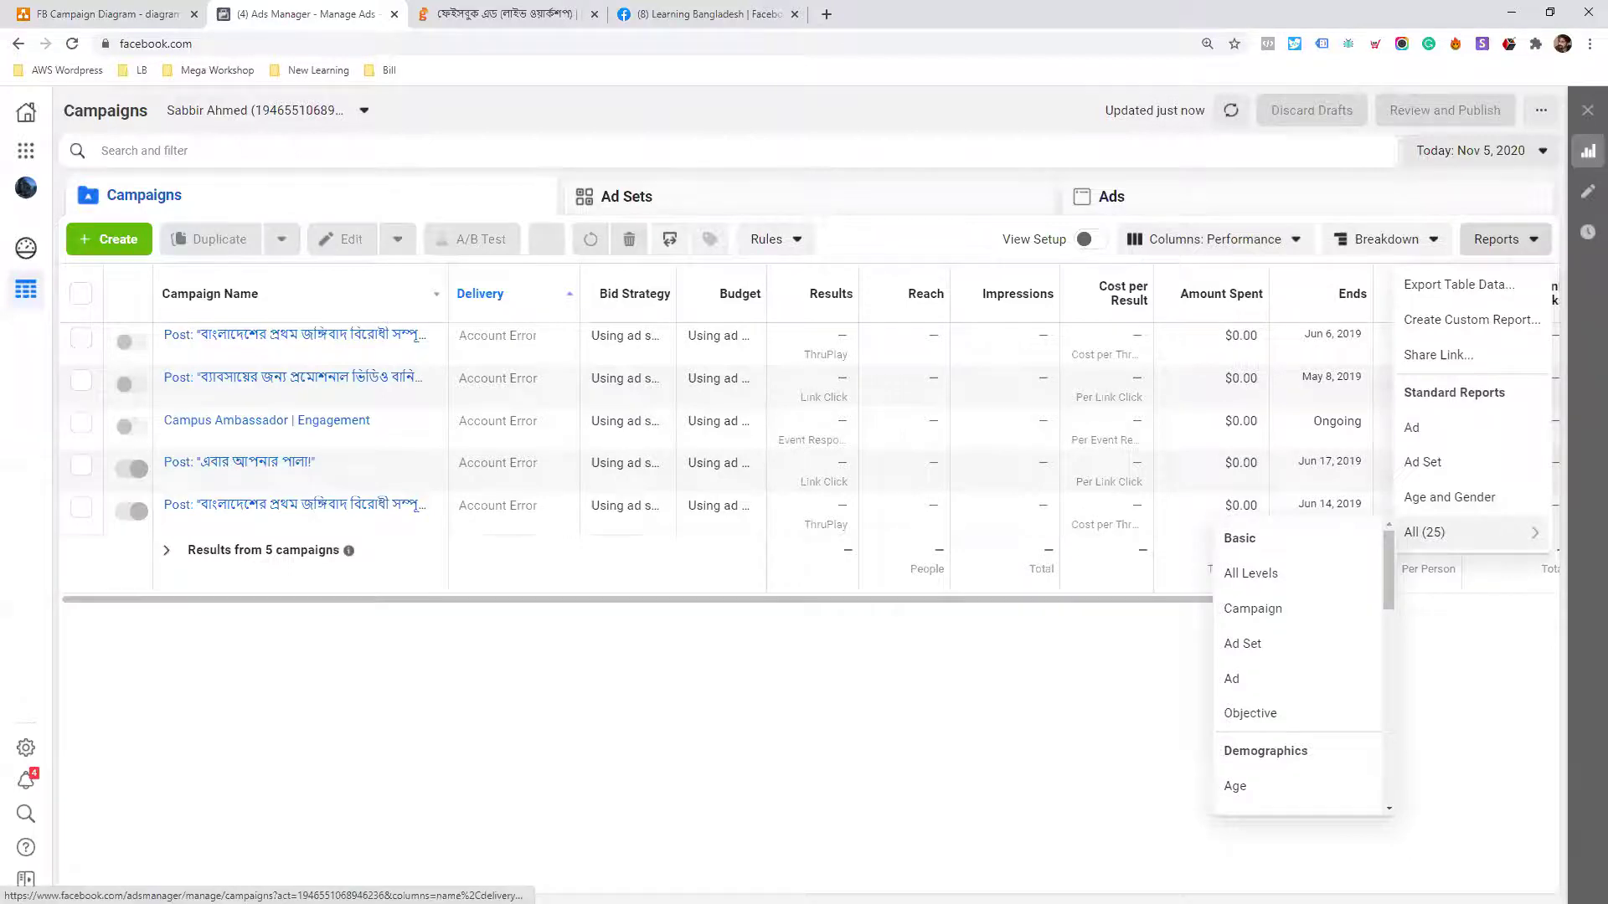
click(636, 747)
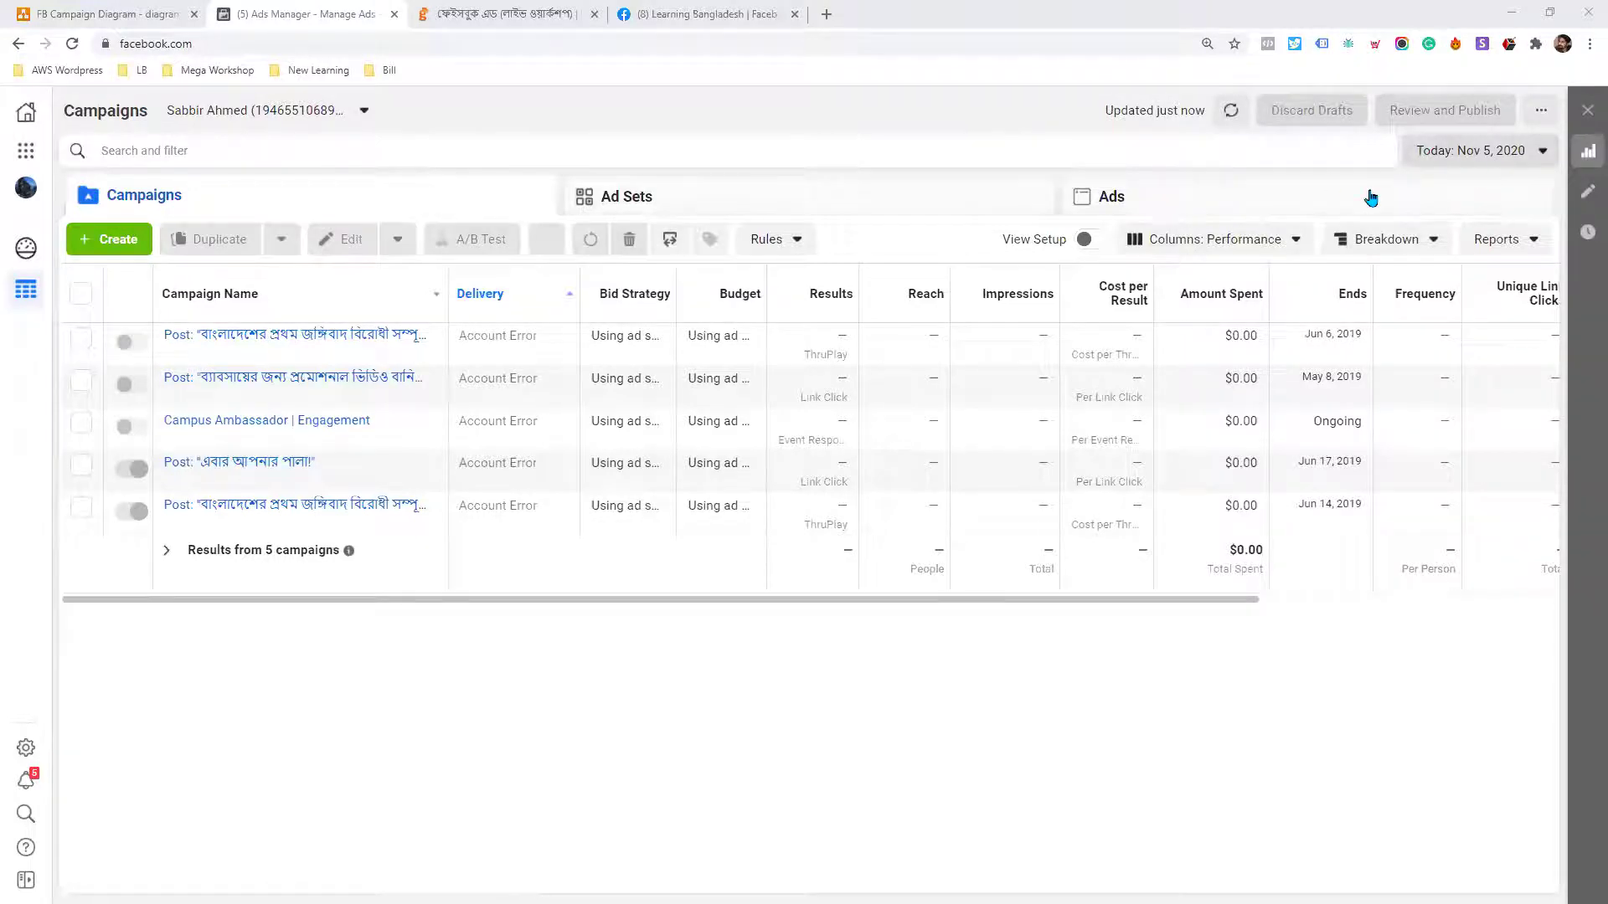
- Choose April 1, 2020 as the start date of the campaigns' reporting period
click(1472, 162)
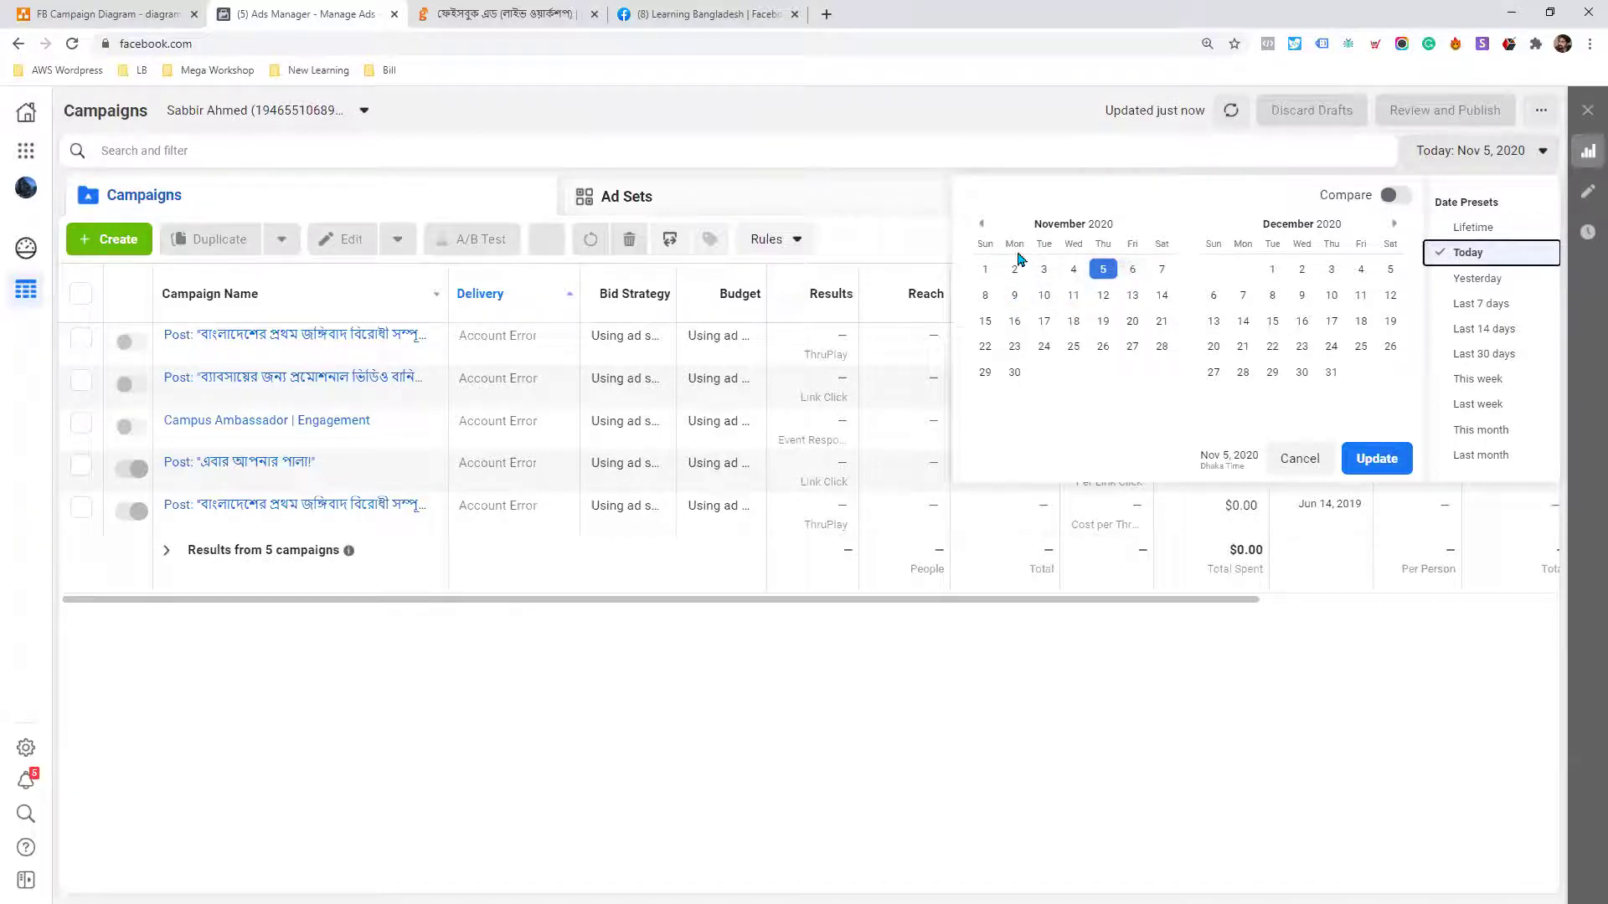
click(981, 225)
click(981, 224)
click(982, 223)
click(981, 224)
click(981, 223)
click(982, 224)
click(981, 223)
click(982, 223)
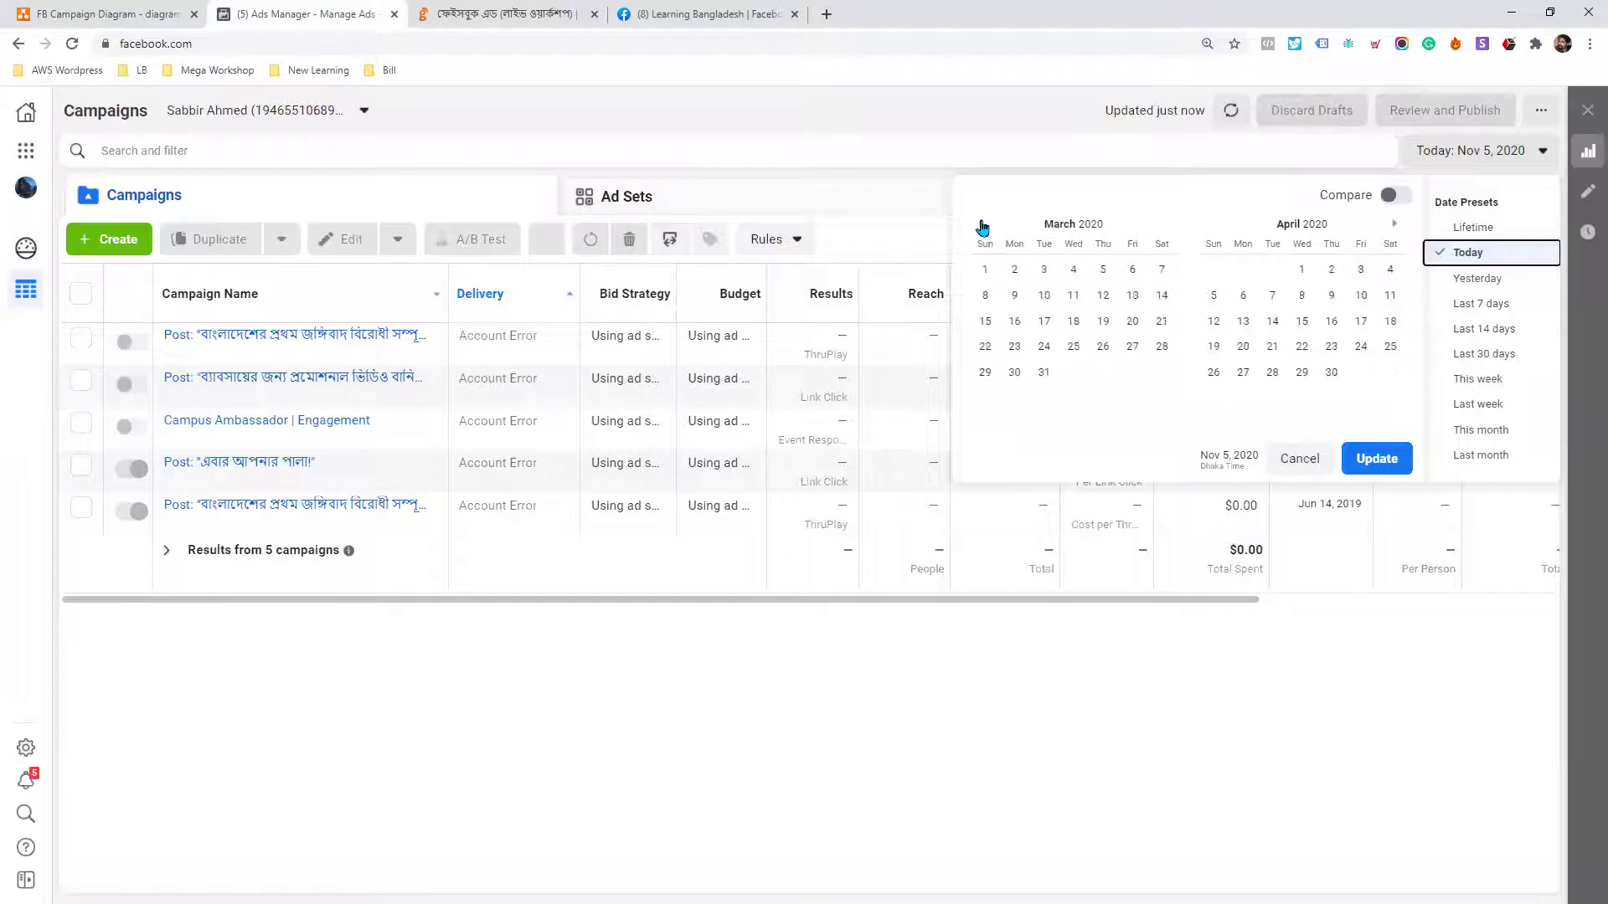
click(1302, 269)
- Choose November 5, 2020 as the end date of the reporting period and apply the range
click(1395, 224)
click(1394, 224)
click(1395, 223)
click(1394, 224)
click(1394, 224)
click(1394, 224)
click(1395, 224)
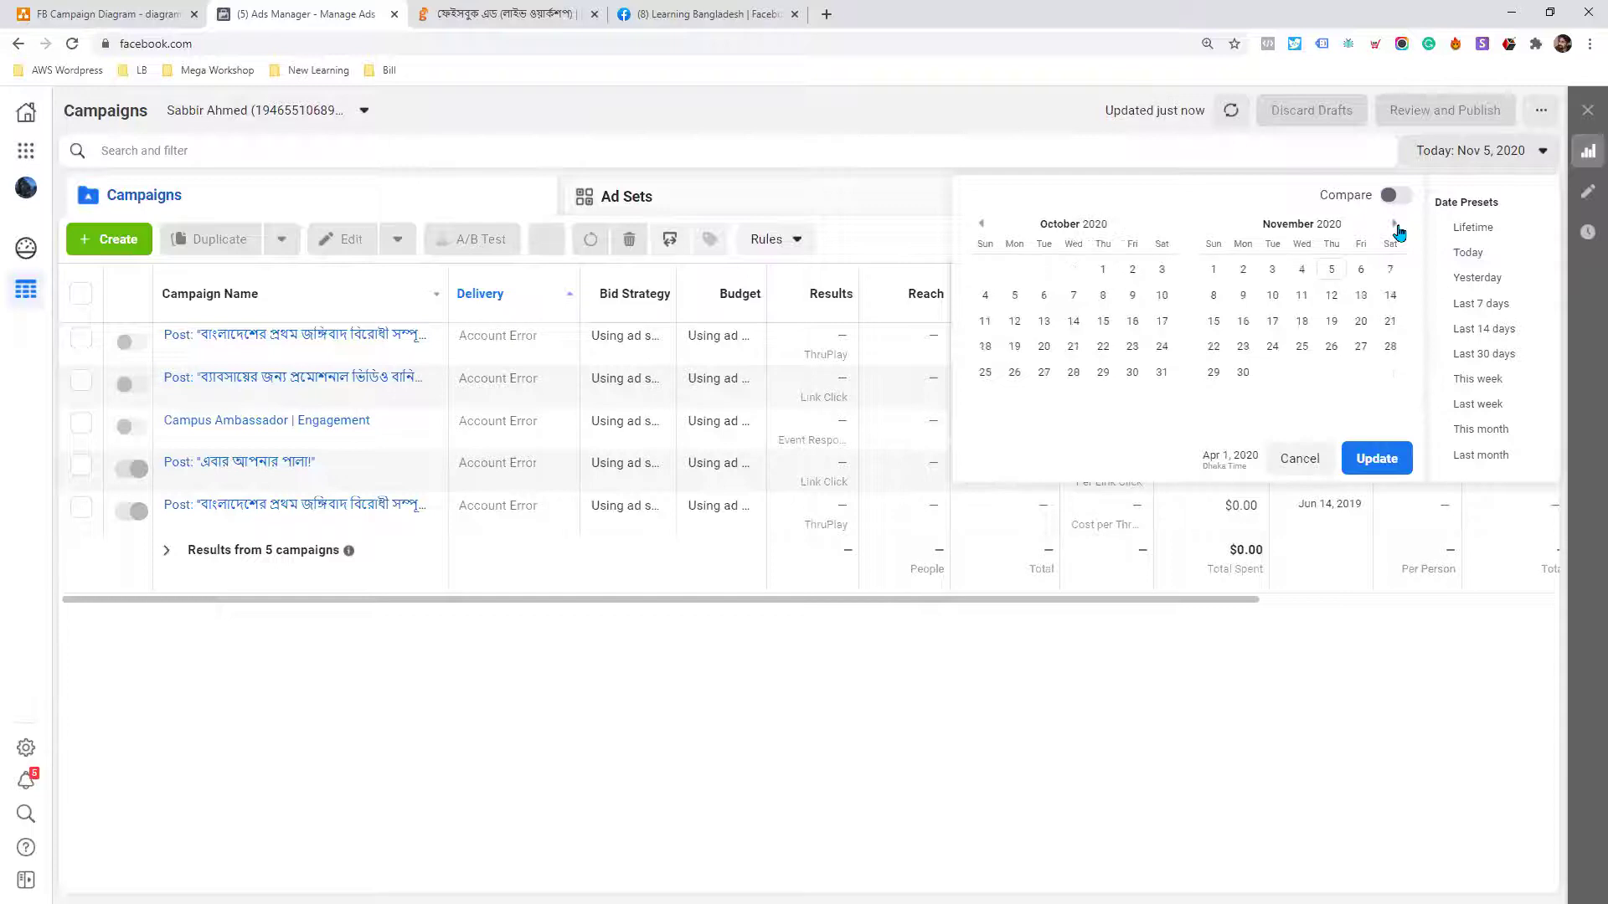
click(1333, 270)
click(1377, 458)
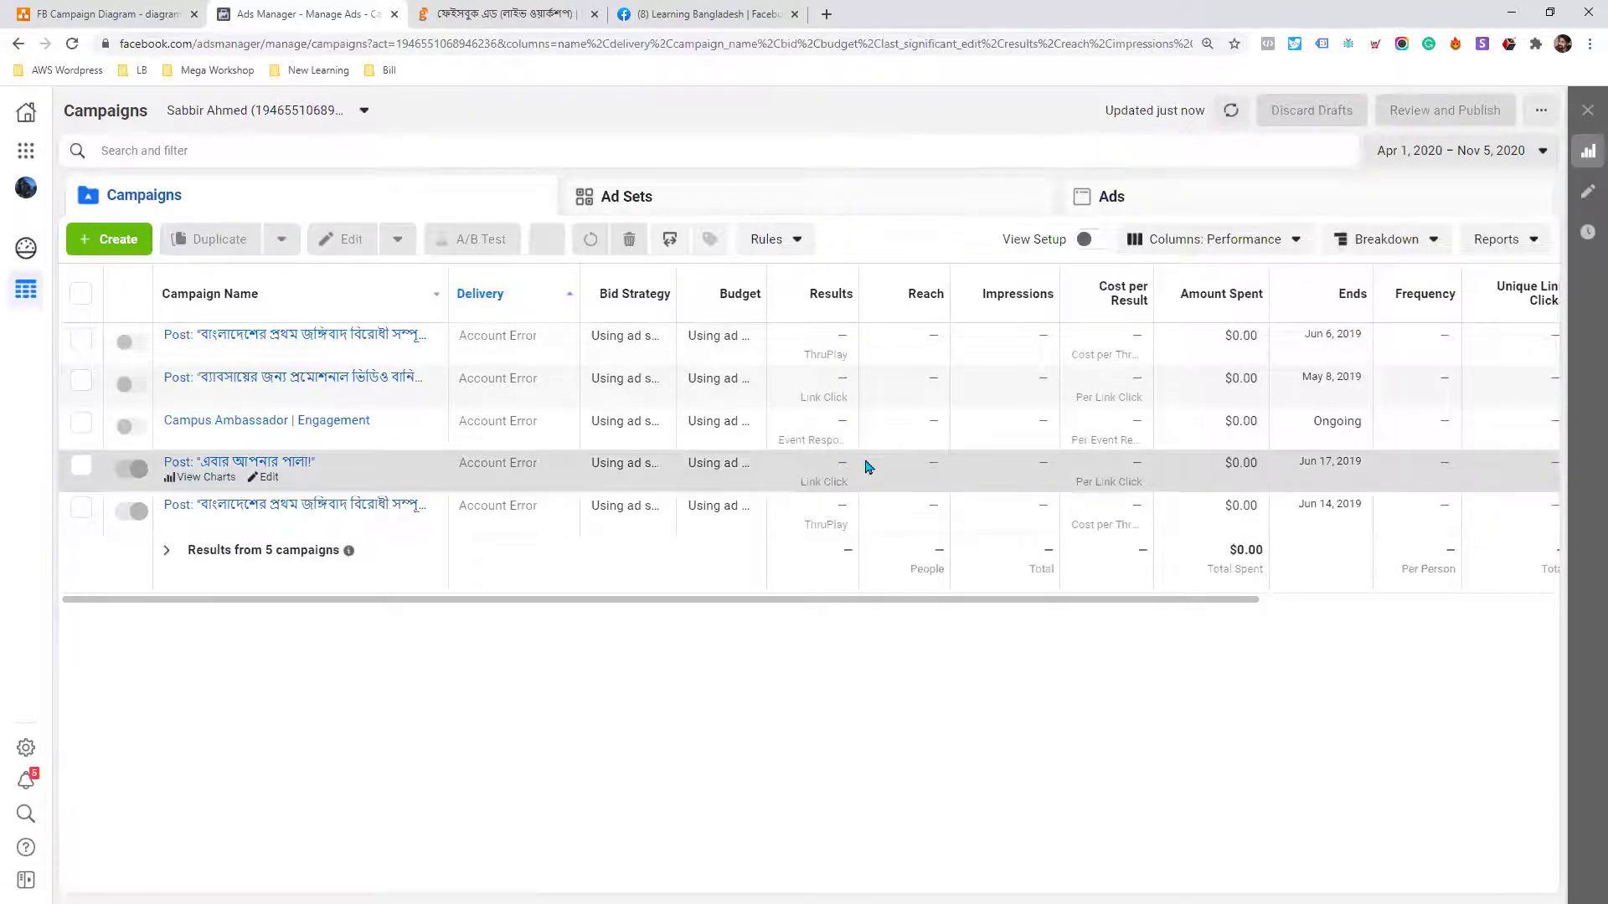
- Highlight the total amount spent for the current account and switch to the LB ad account
drag(1219, 551, 1265, 551)
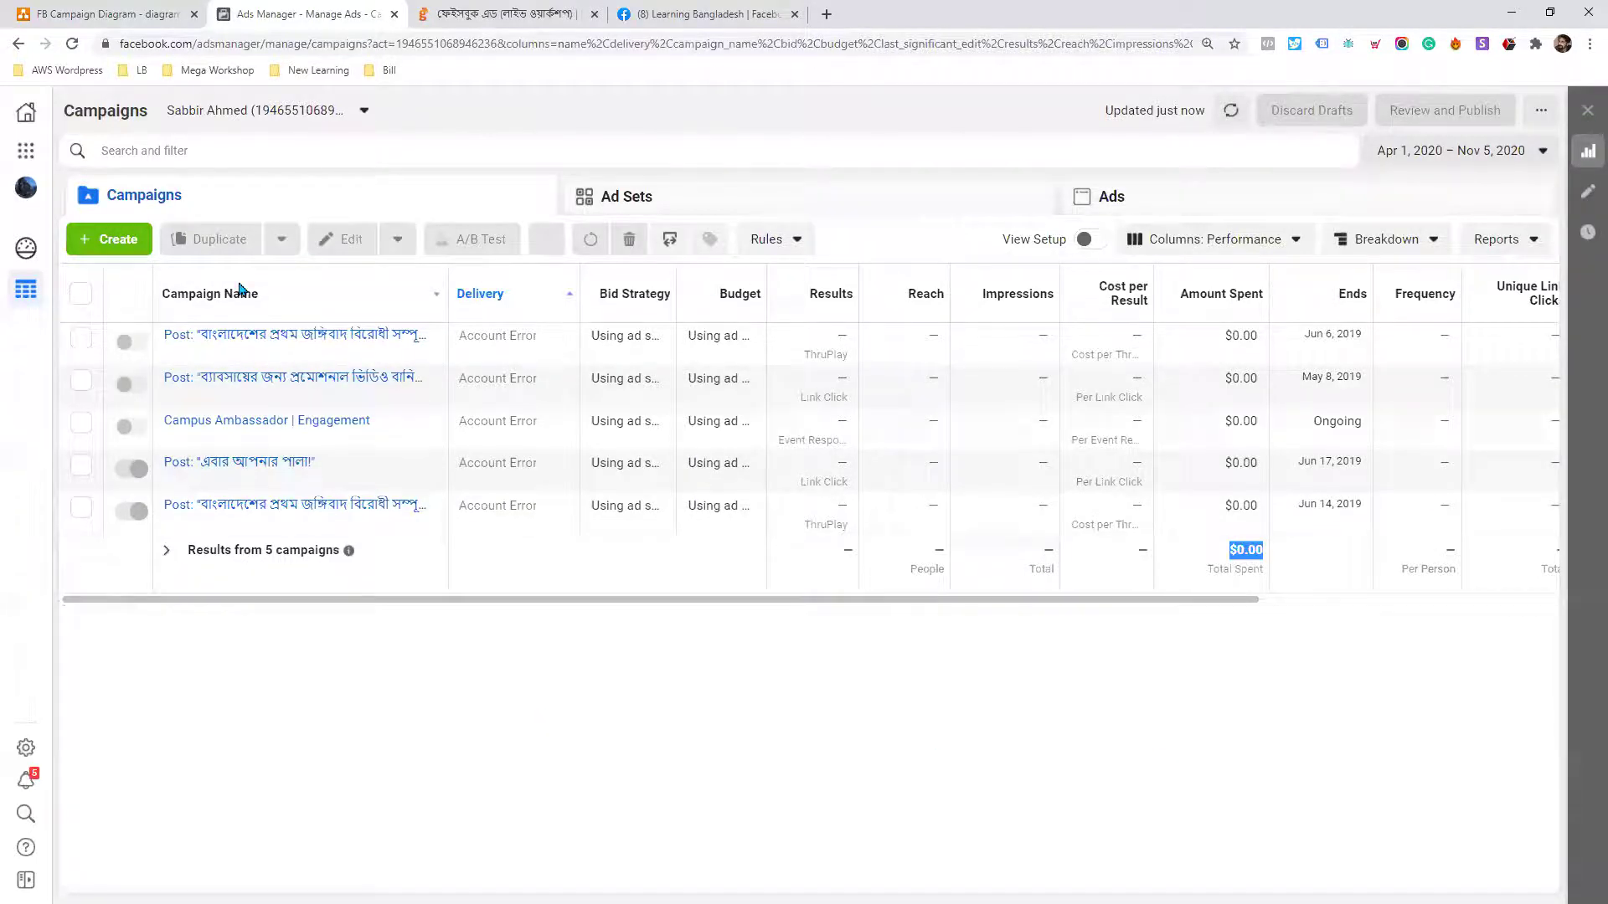
click(345, 118)
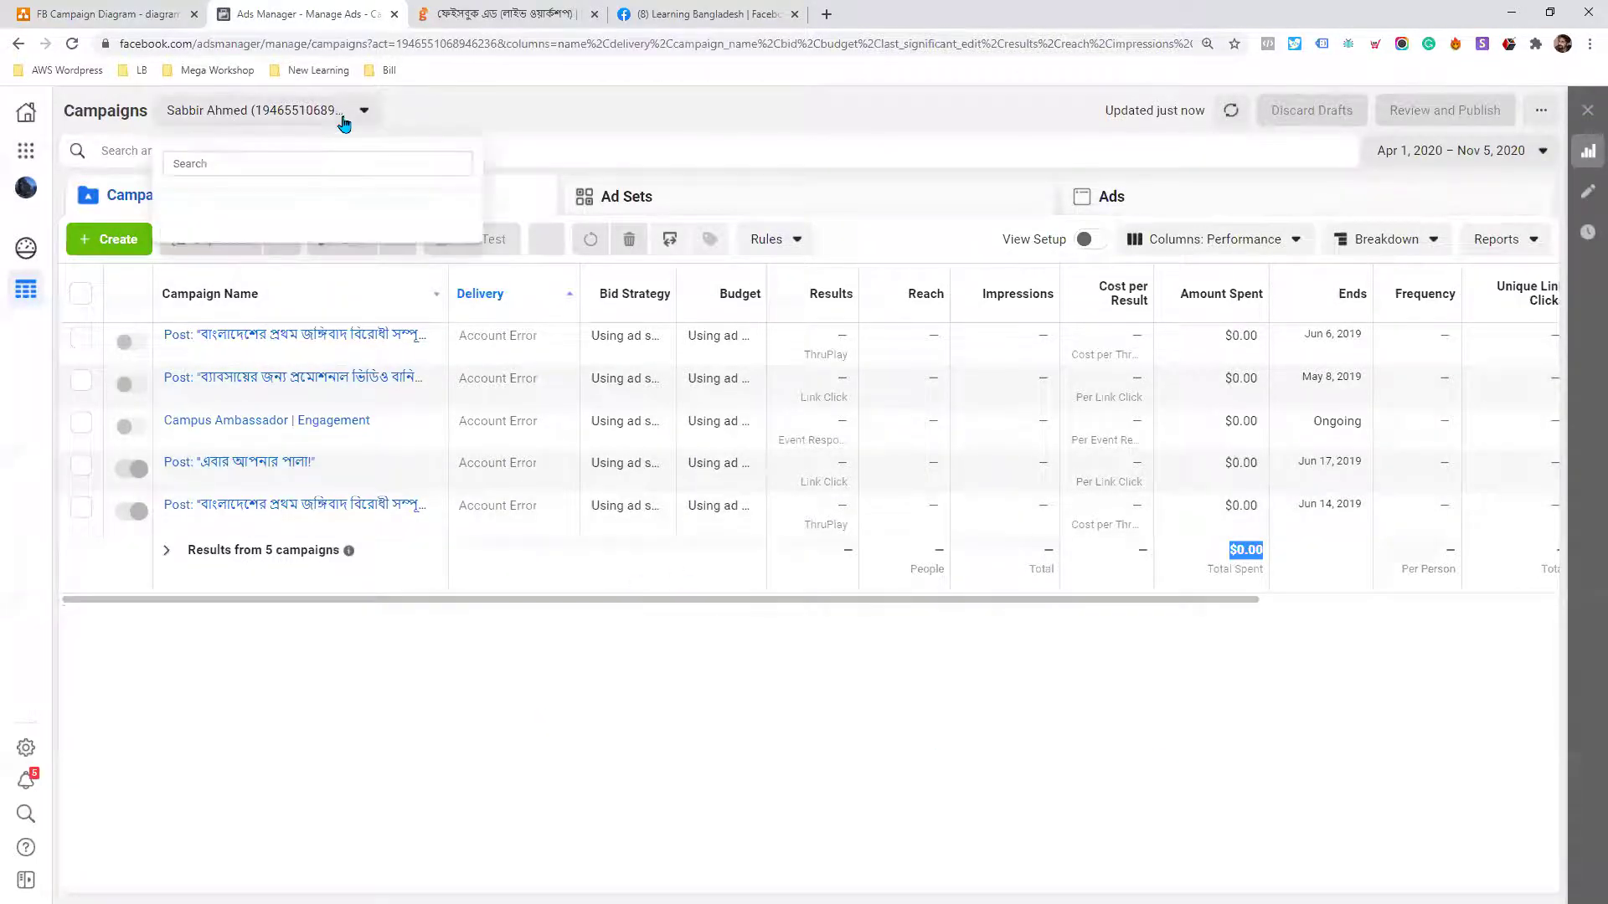
scroll(327, 452, down, 3)
scroll(331, 486, down, 5)
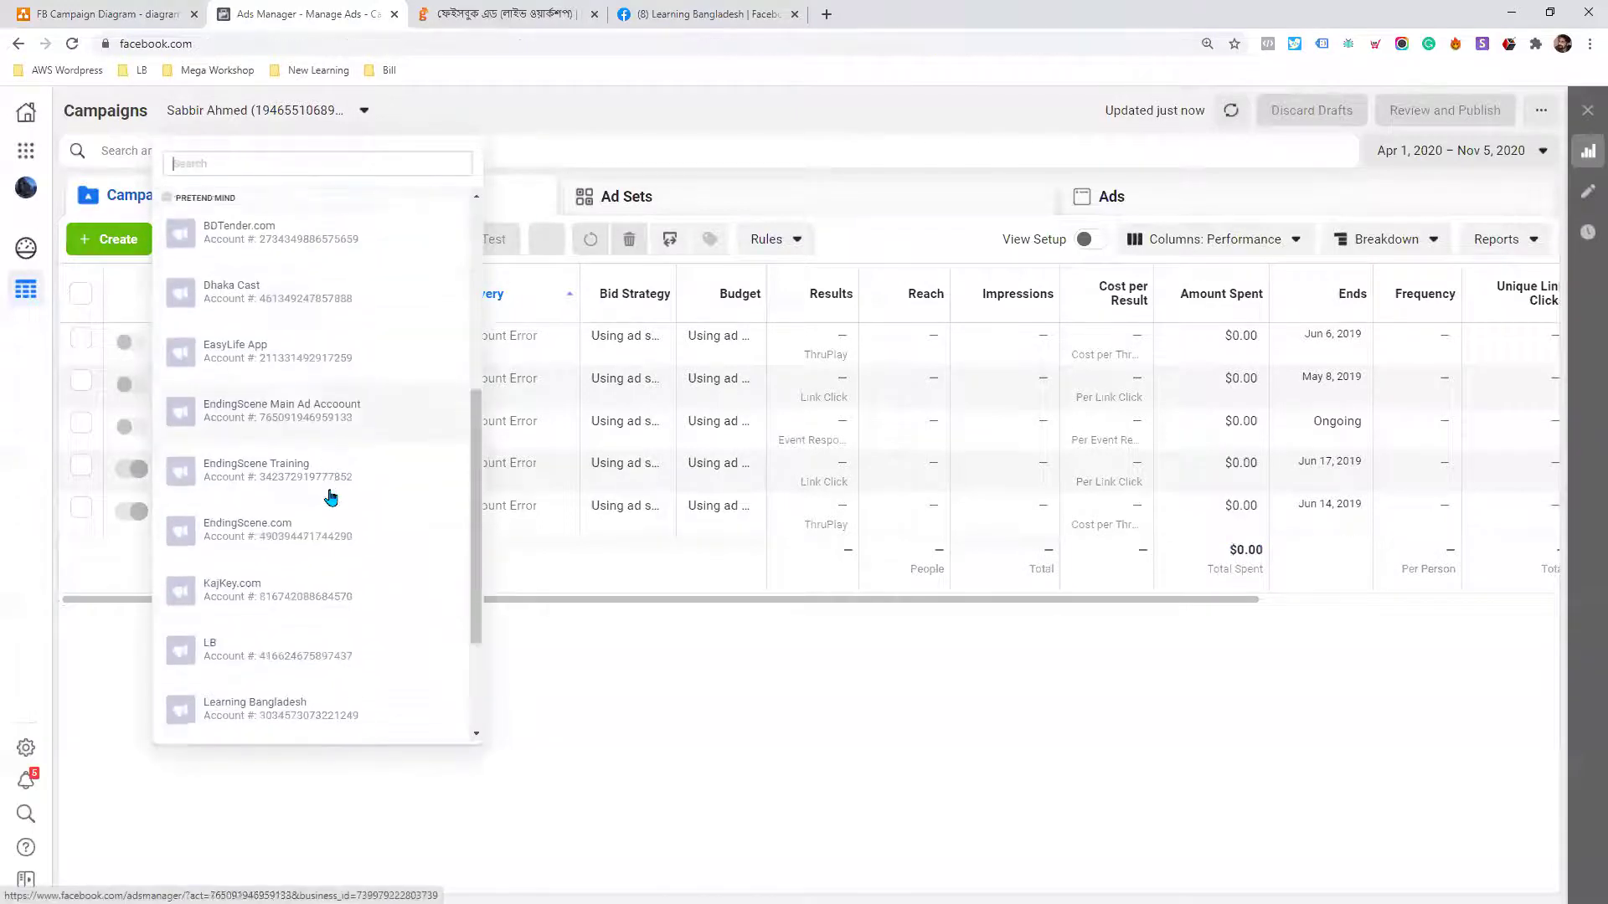
click(253, 654)
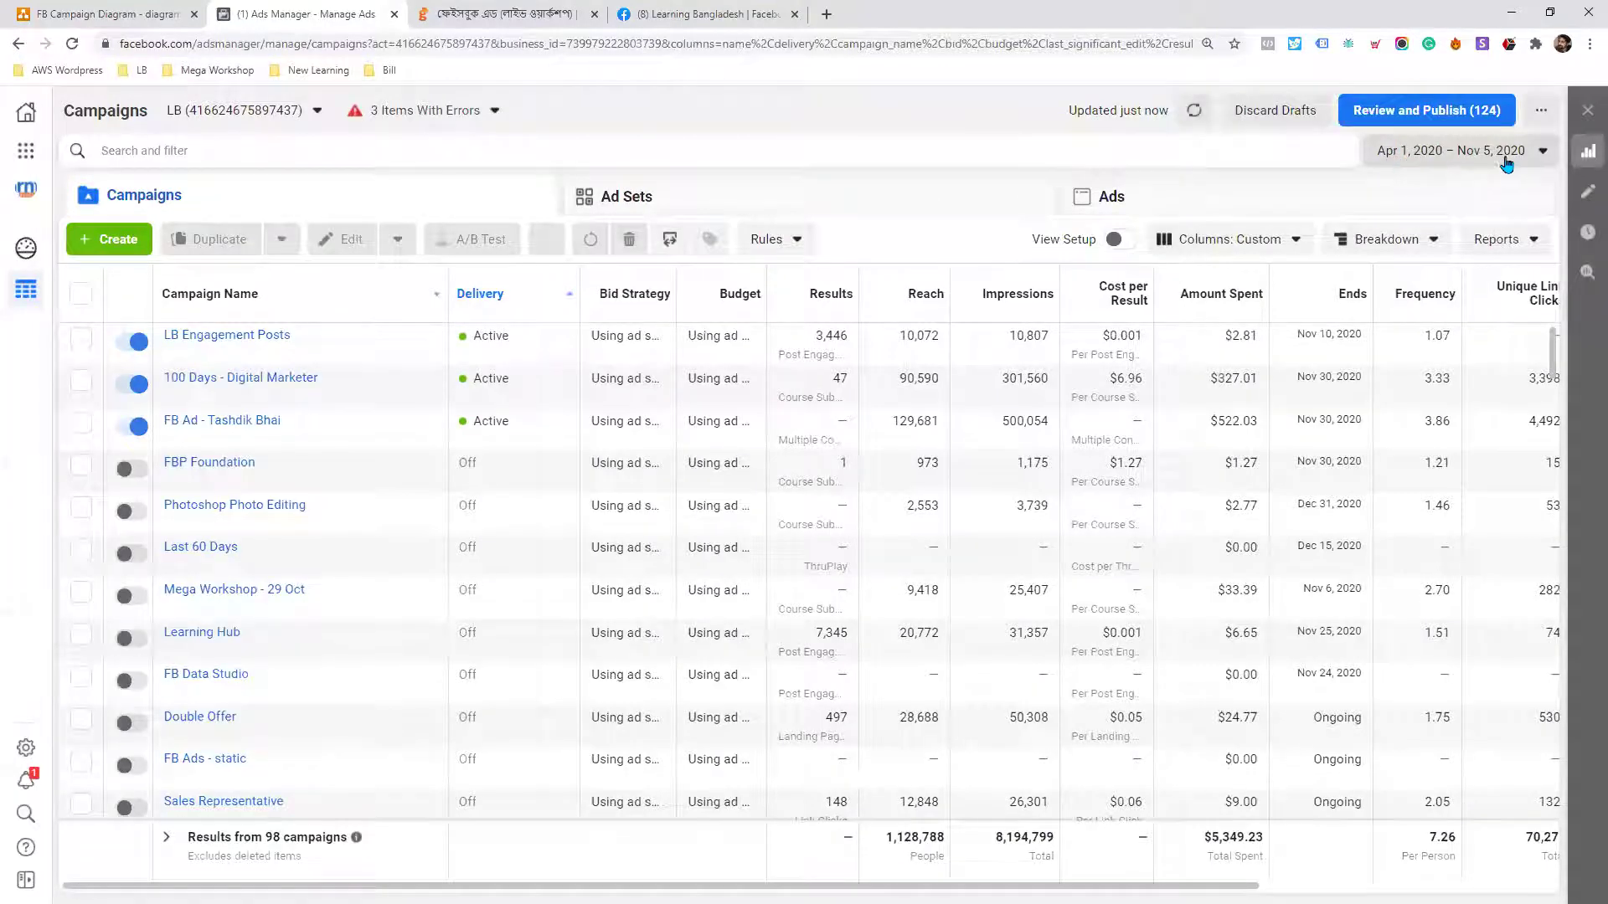
- Highlight the LB account's total amount spent and check the date range it covers
drag(1203, 838, 1267, 840)
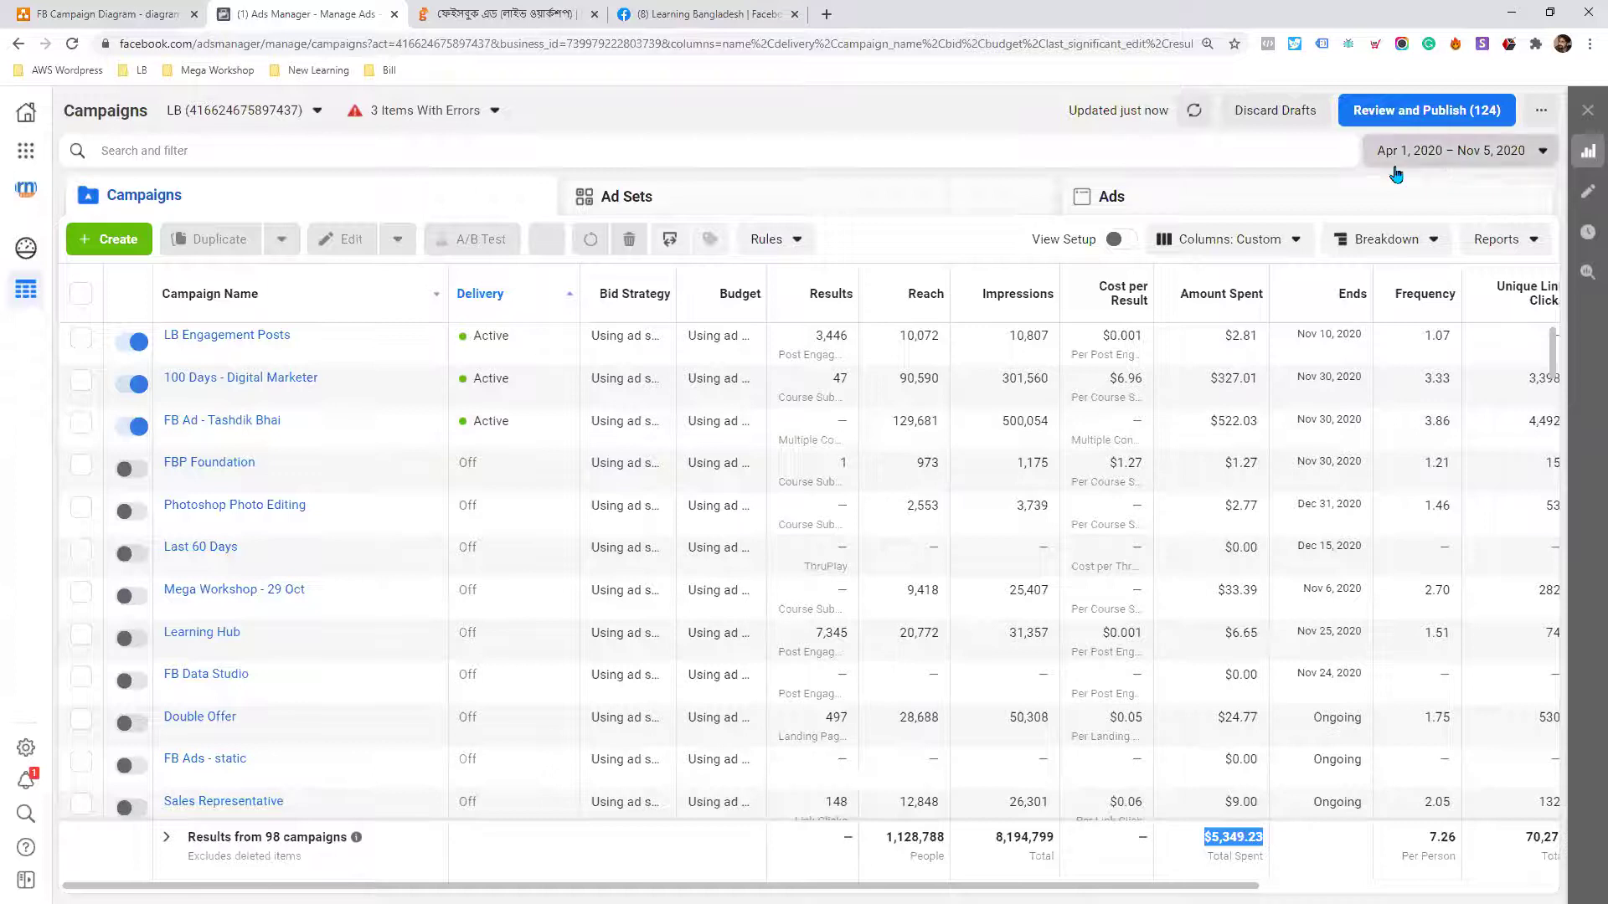
click(1461, 151)
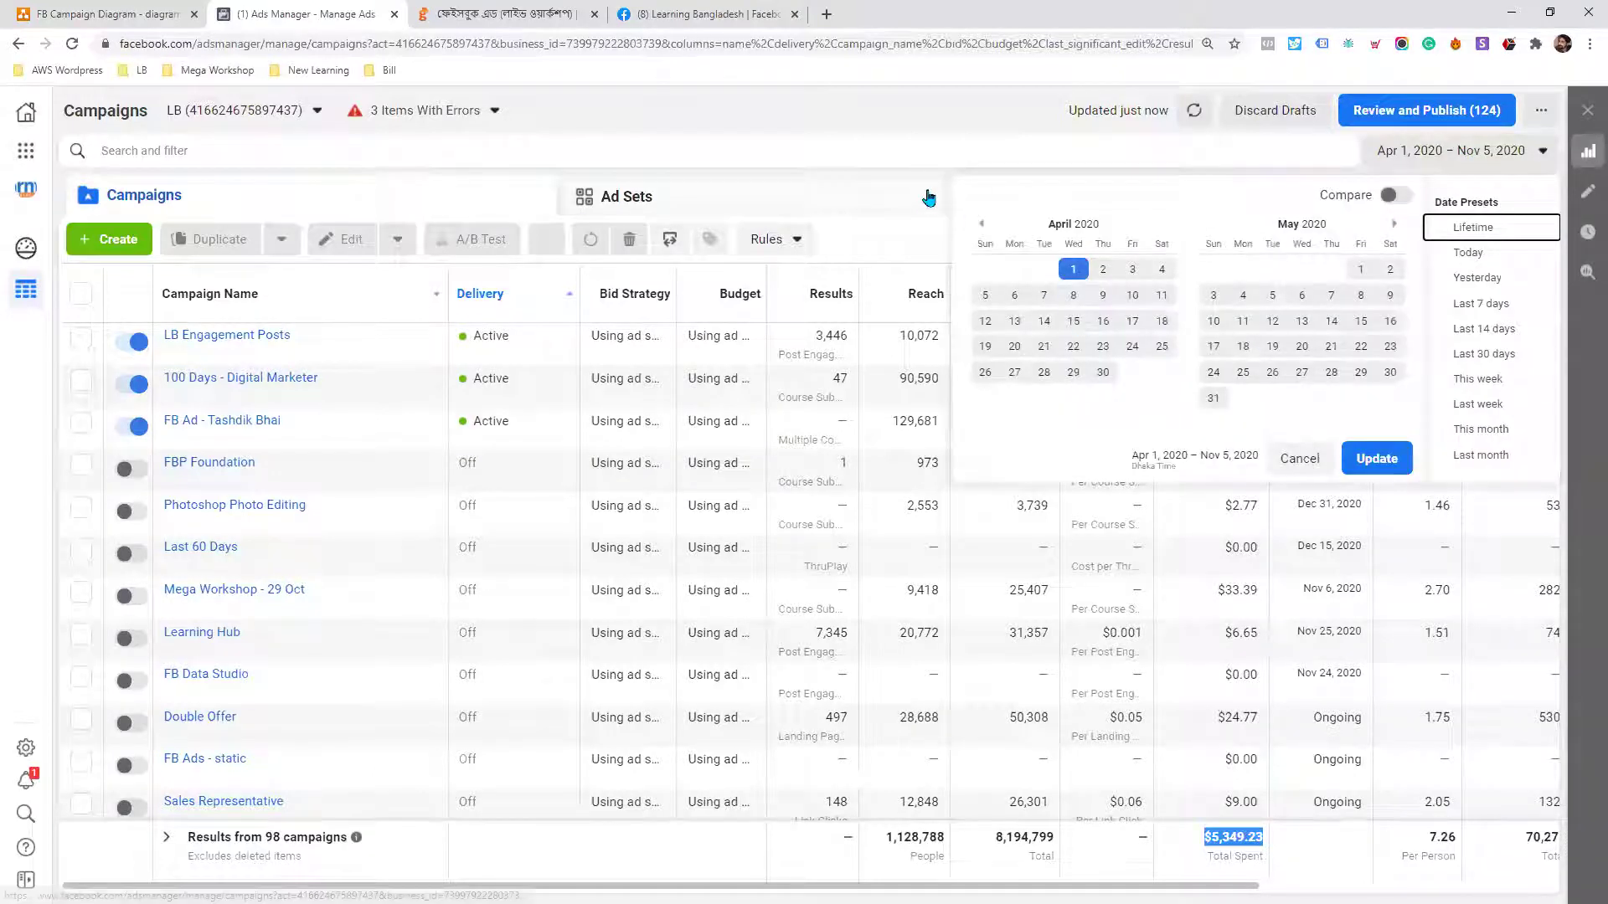
click(961, 142)
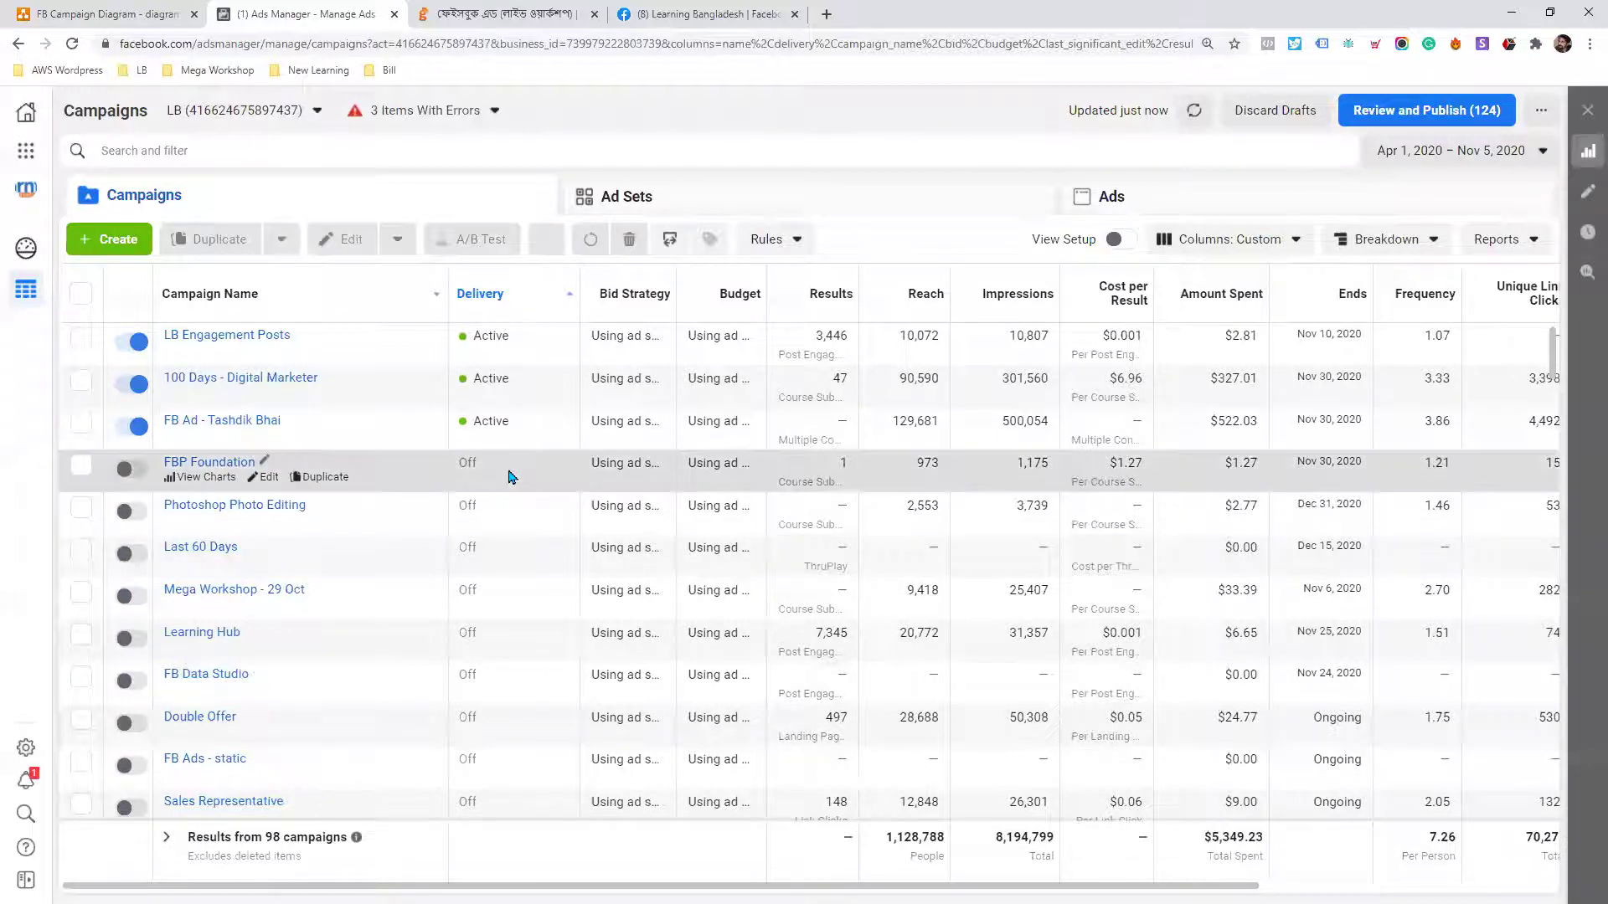
- Show the LB campaigns page in full screen and review its date range presets and calendar
key(F11)
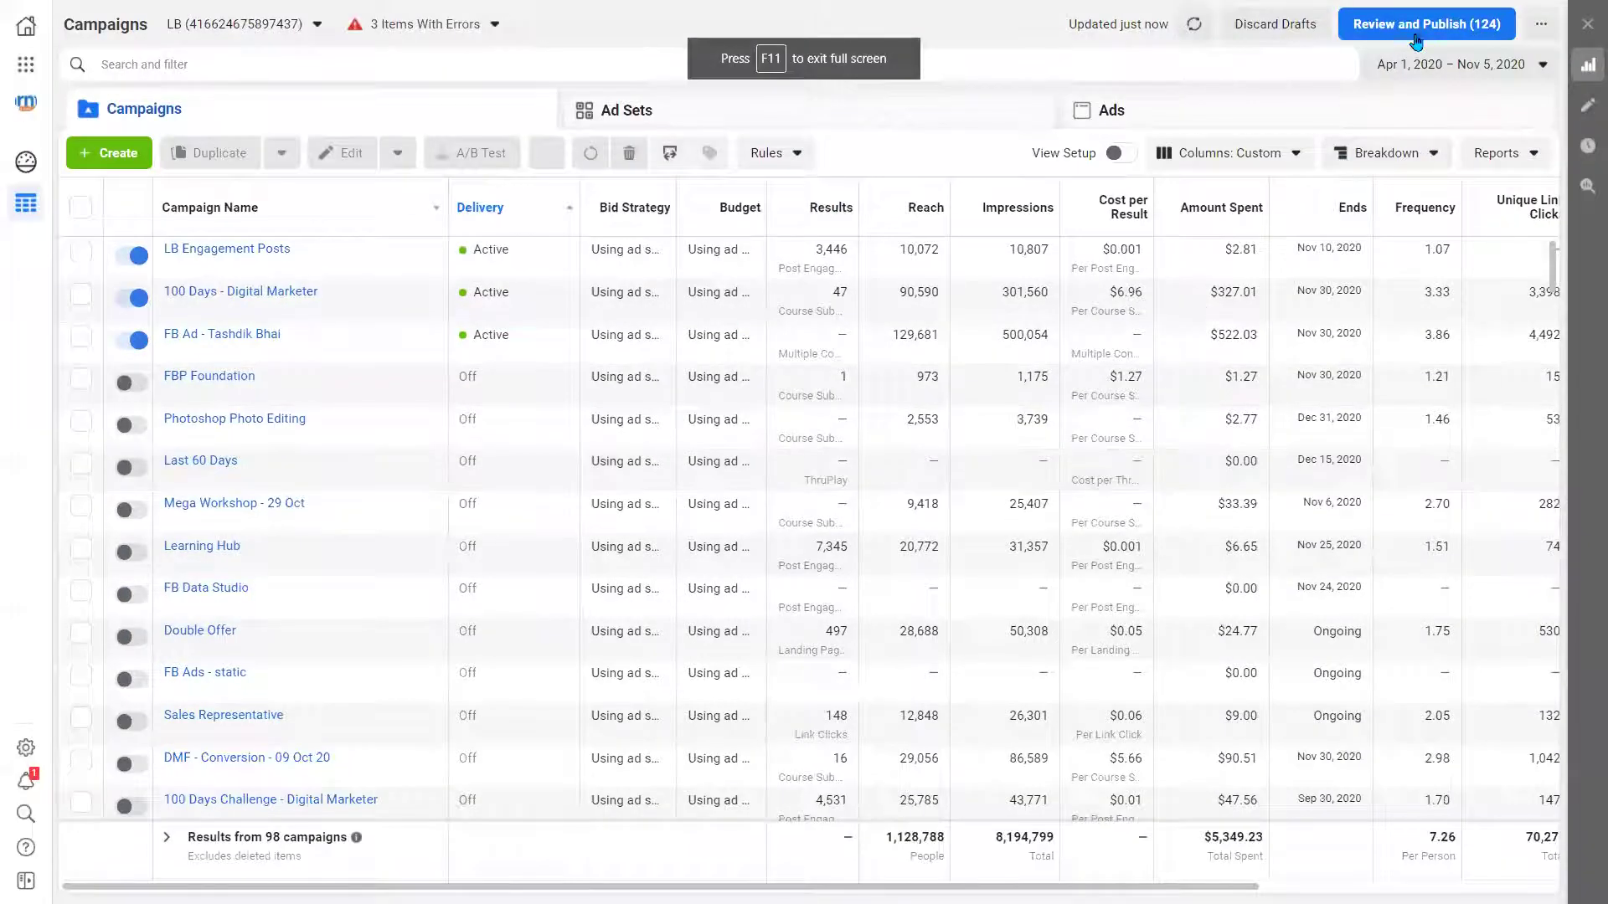
click(1434, 67)
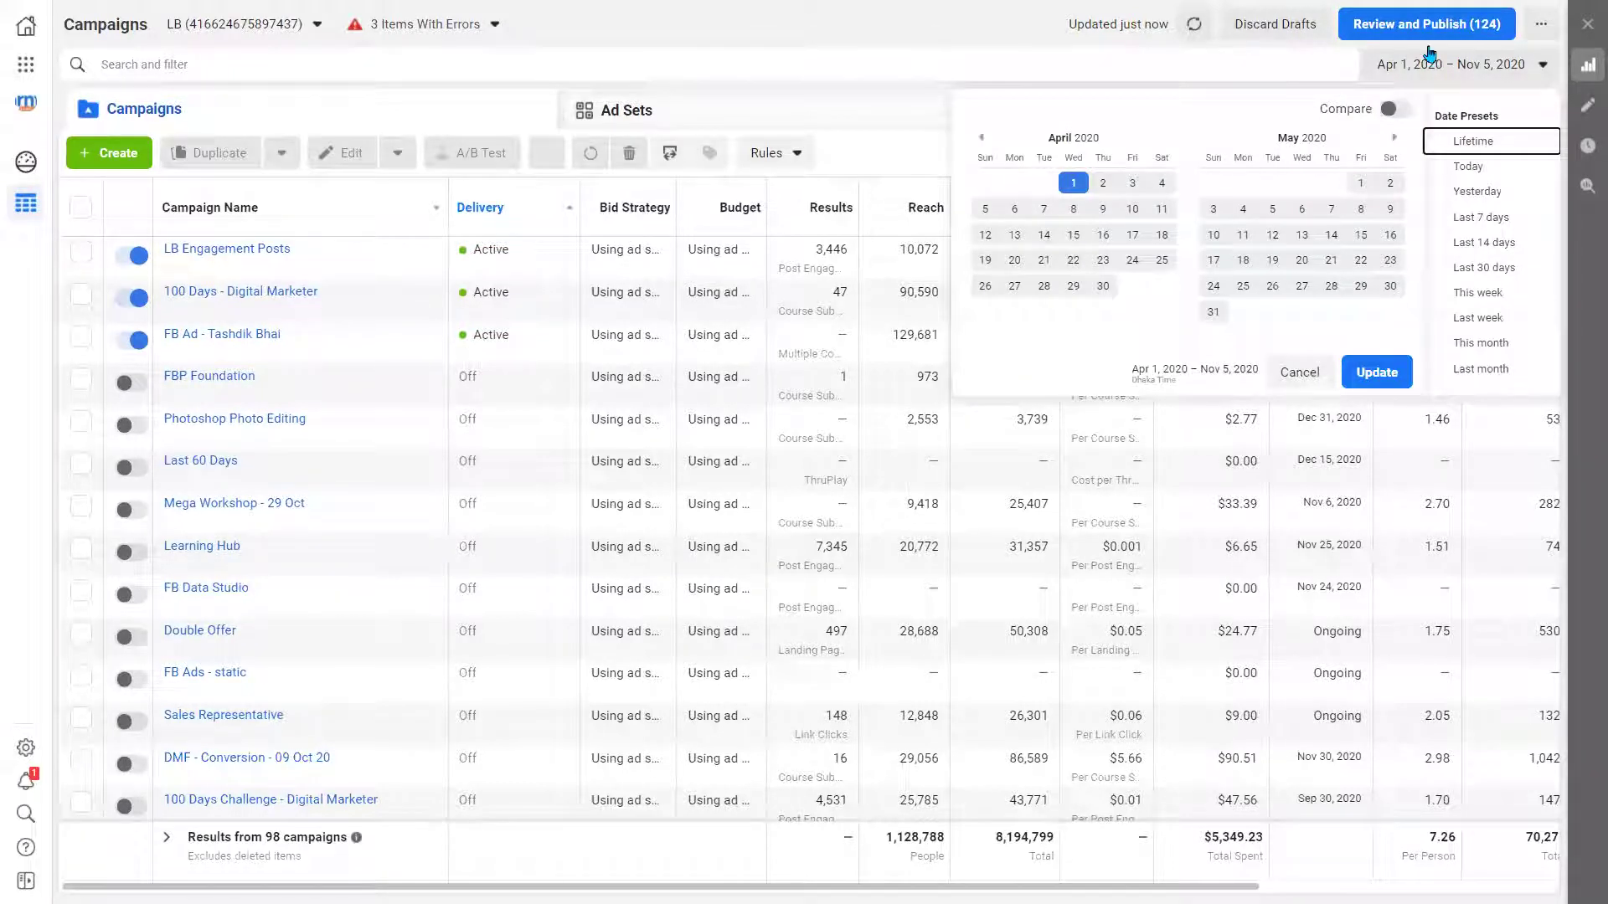
click(1466, 67)
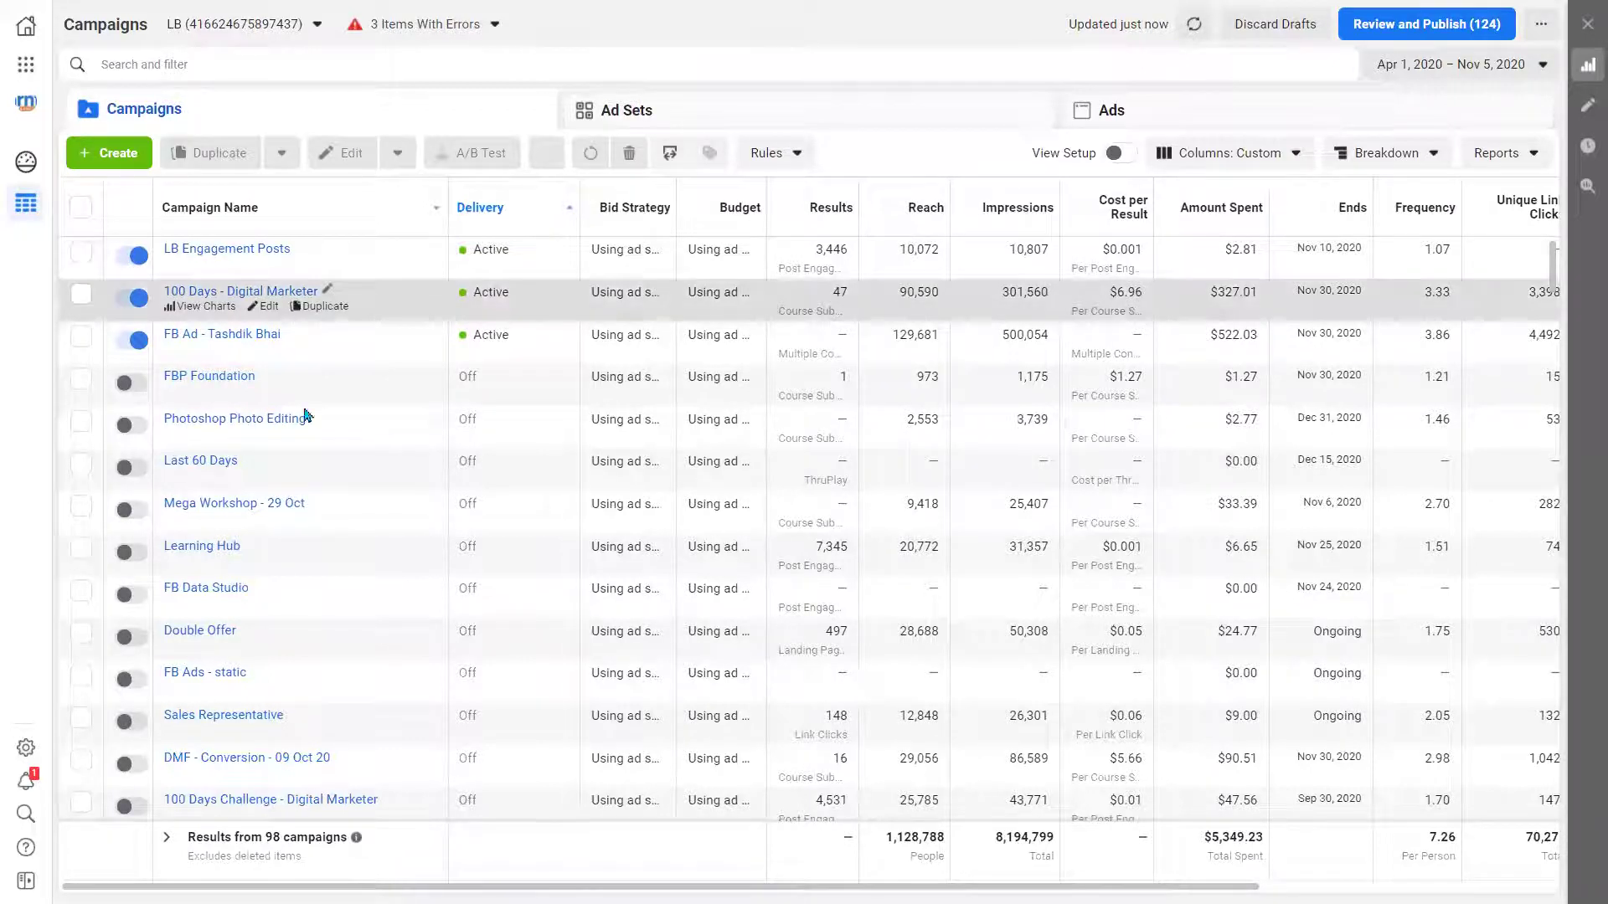
click(1466, 73)
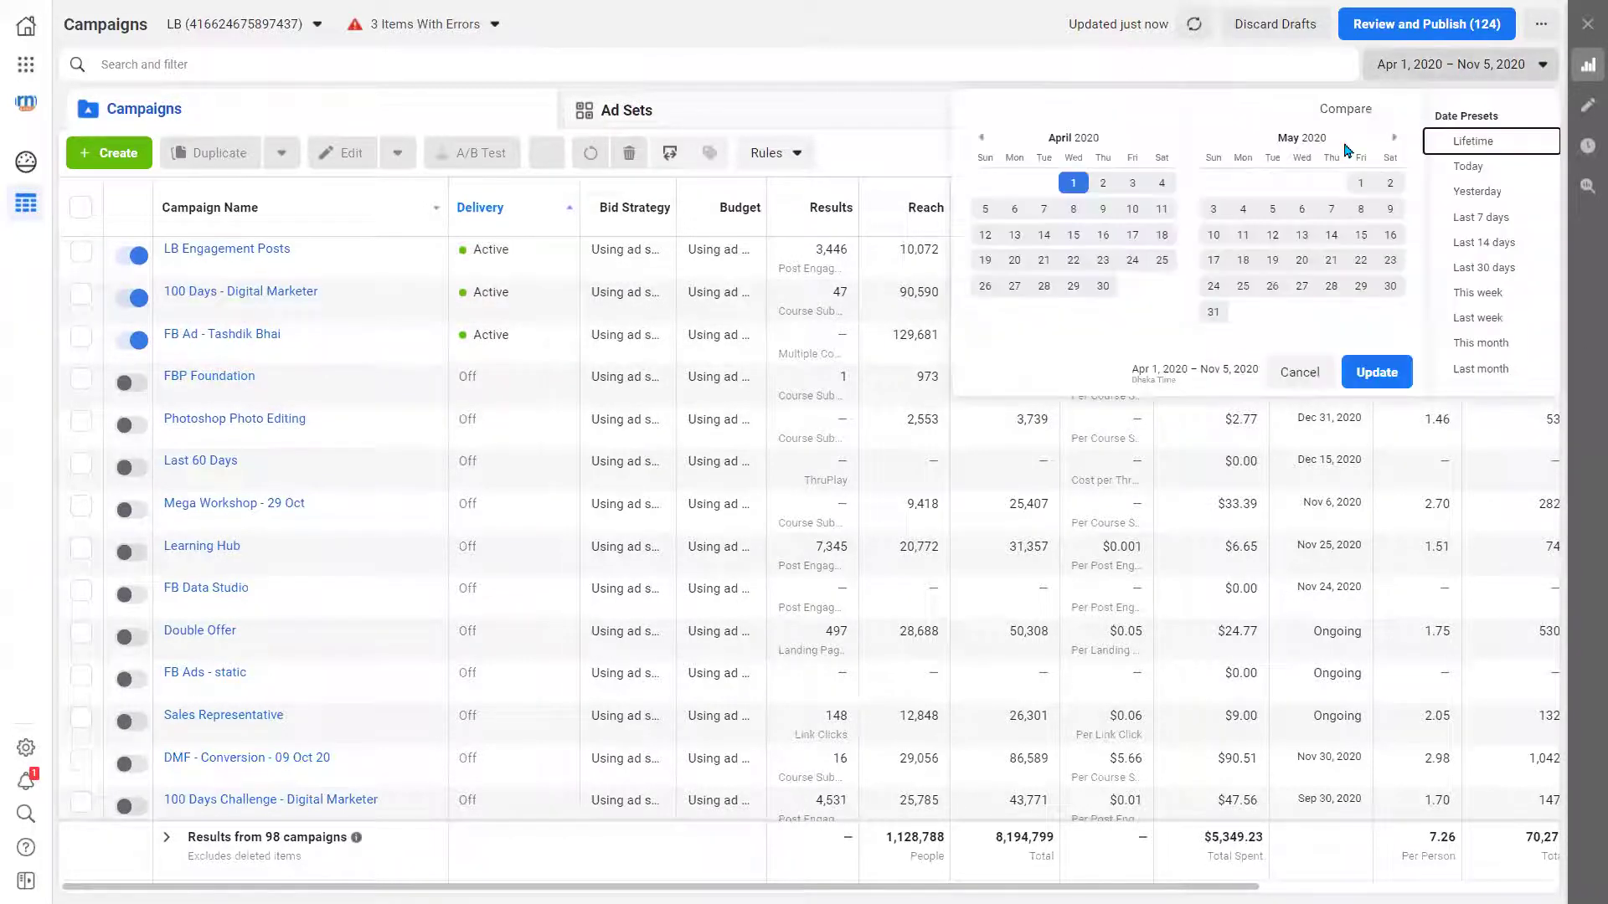
click(743, 25)
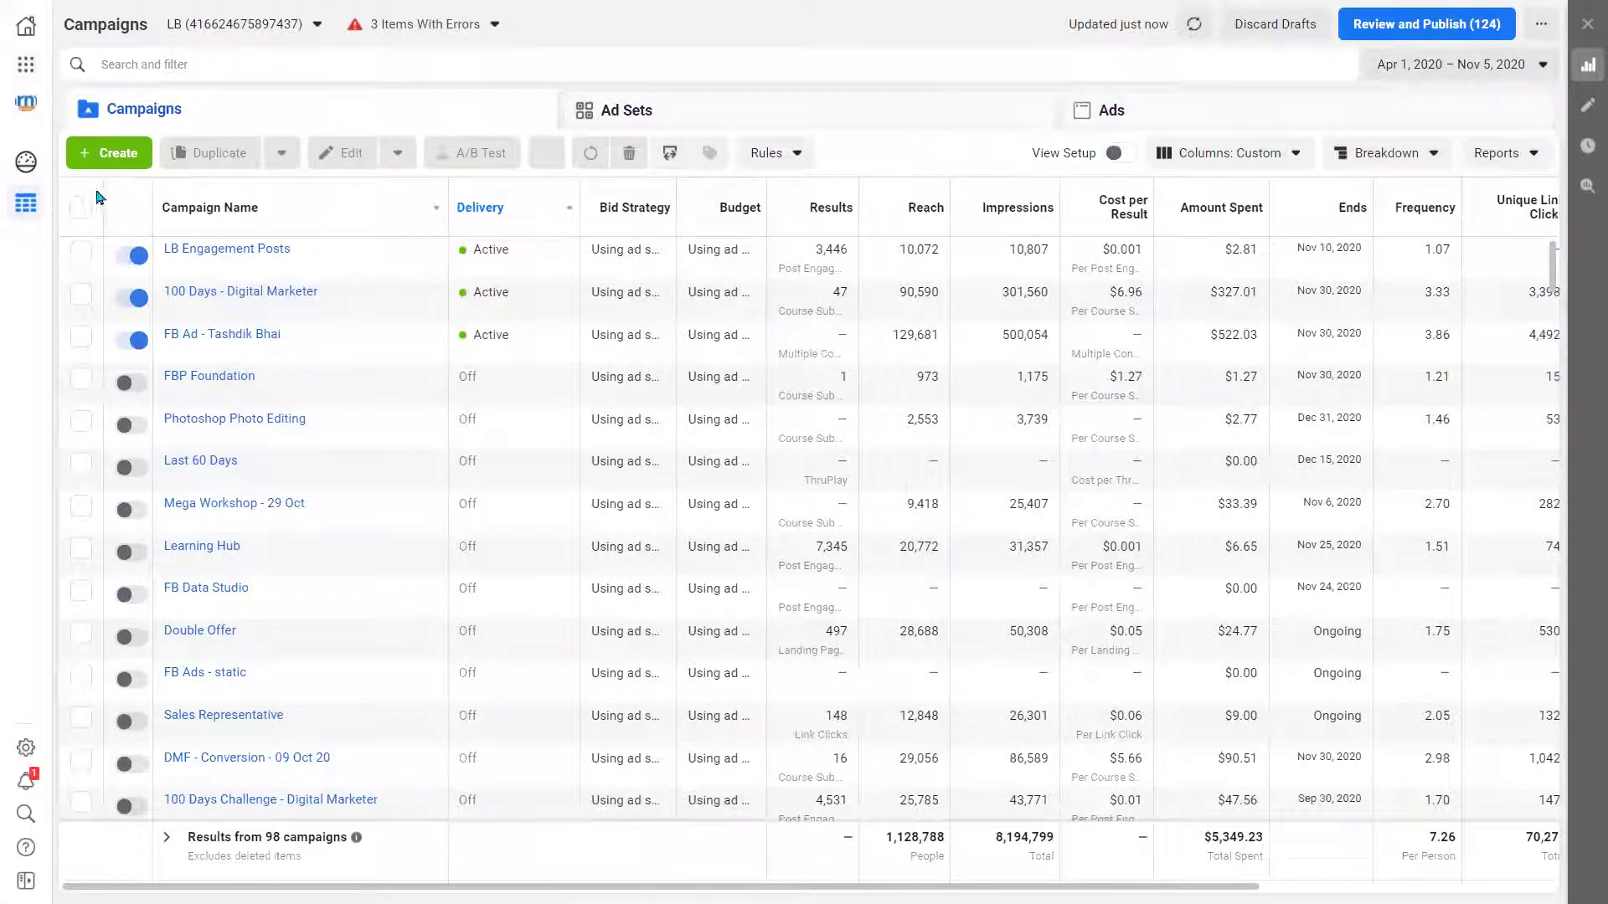
- Open the LB Account Overview and examine its date range and the Reach total
click(27, 166)
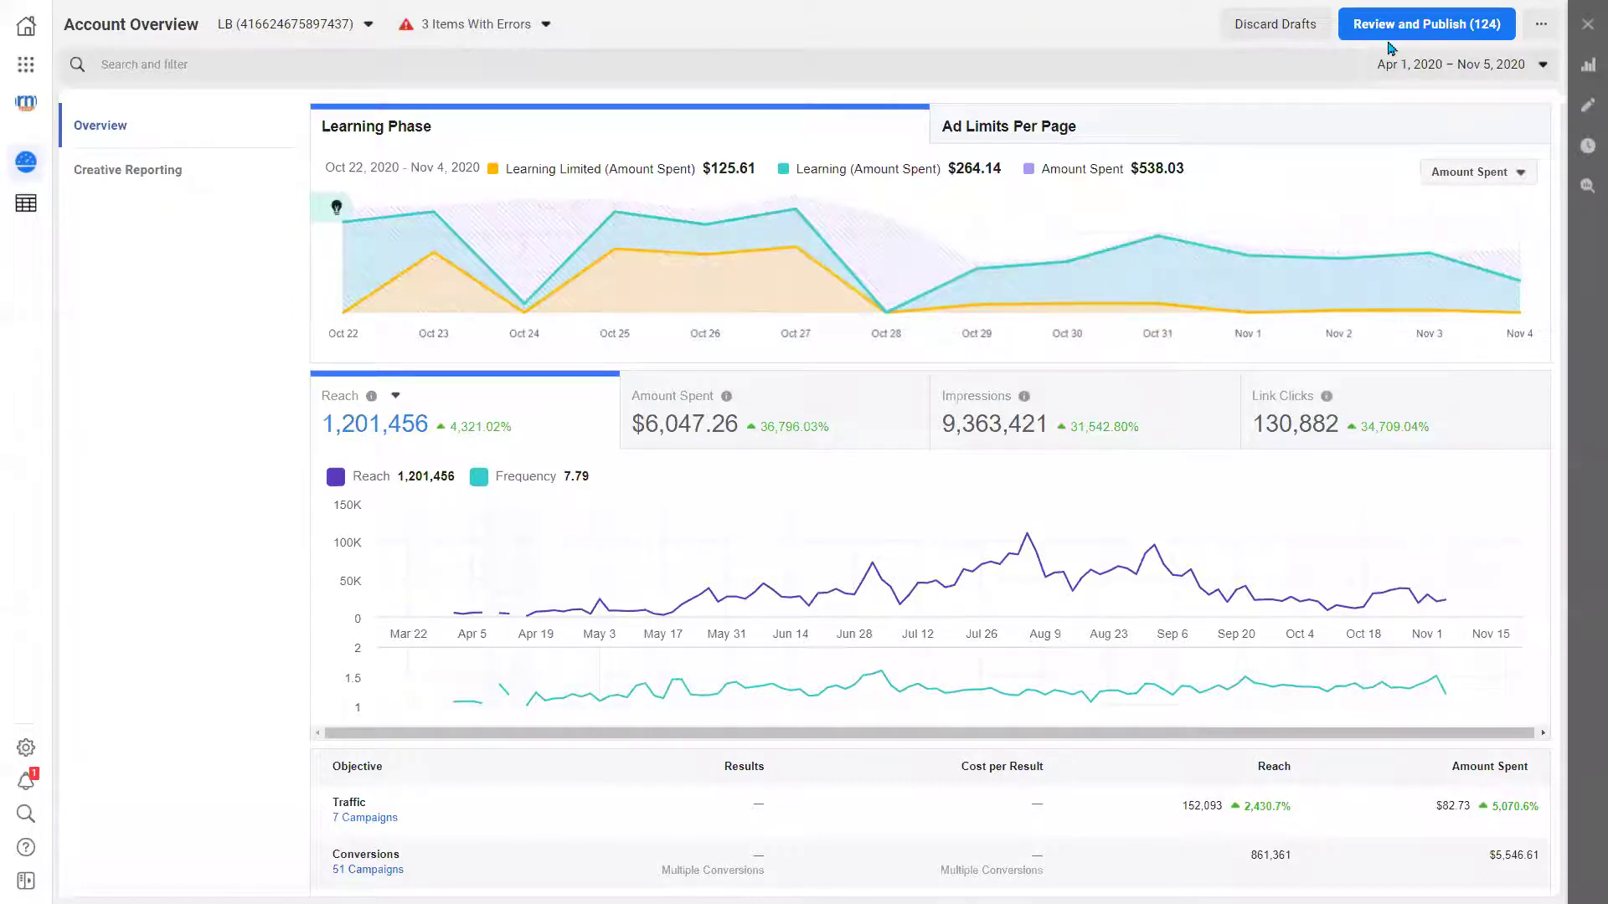
click(1407, 73)
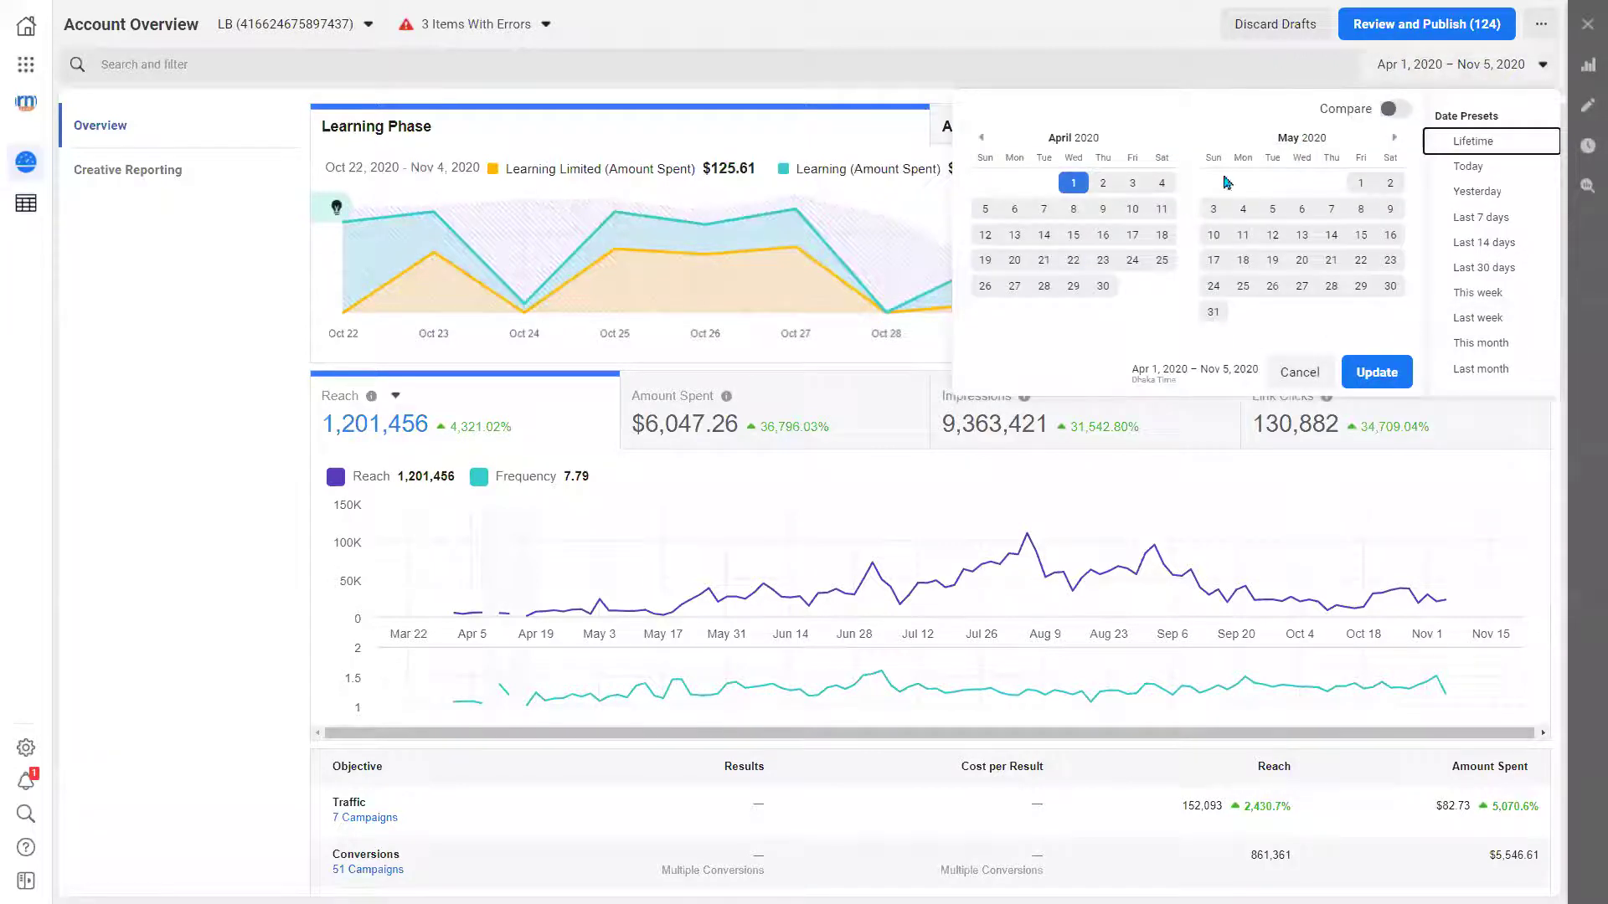
click(996, 55)
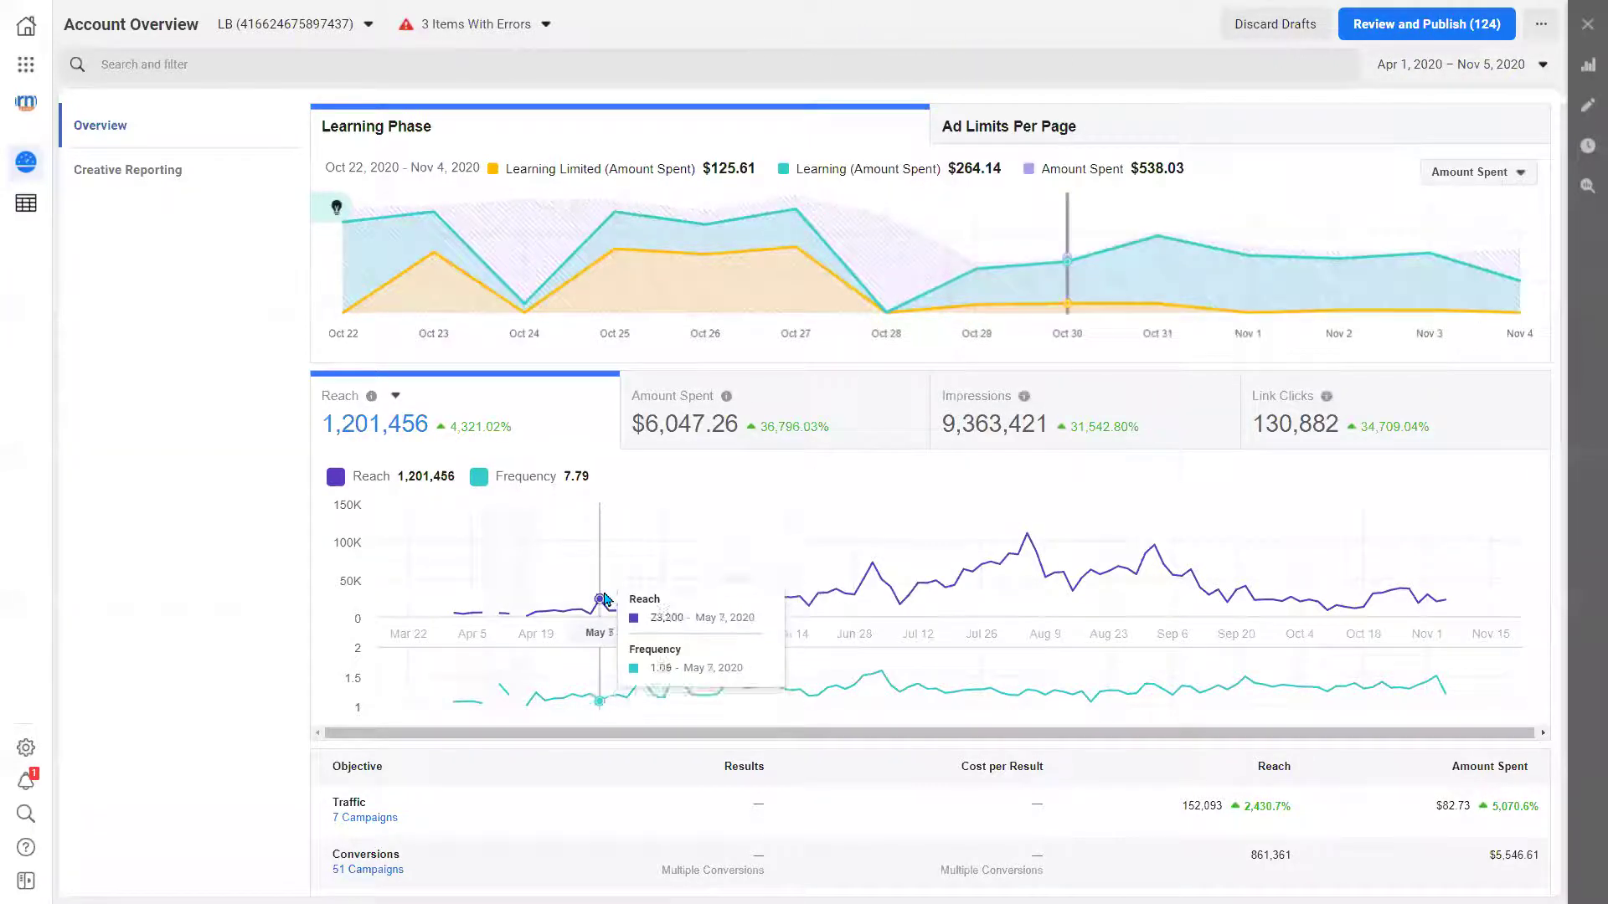
drag(327, 426, 386, 424)
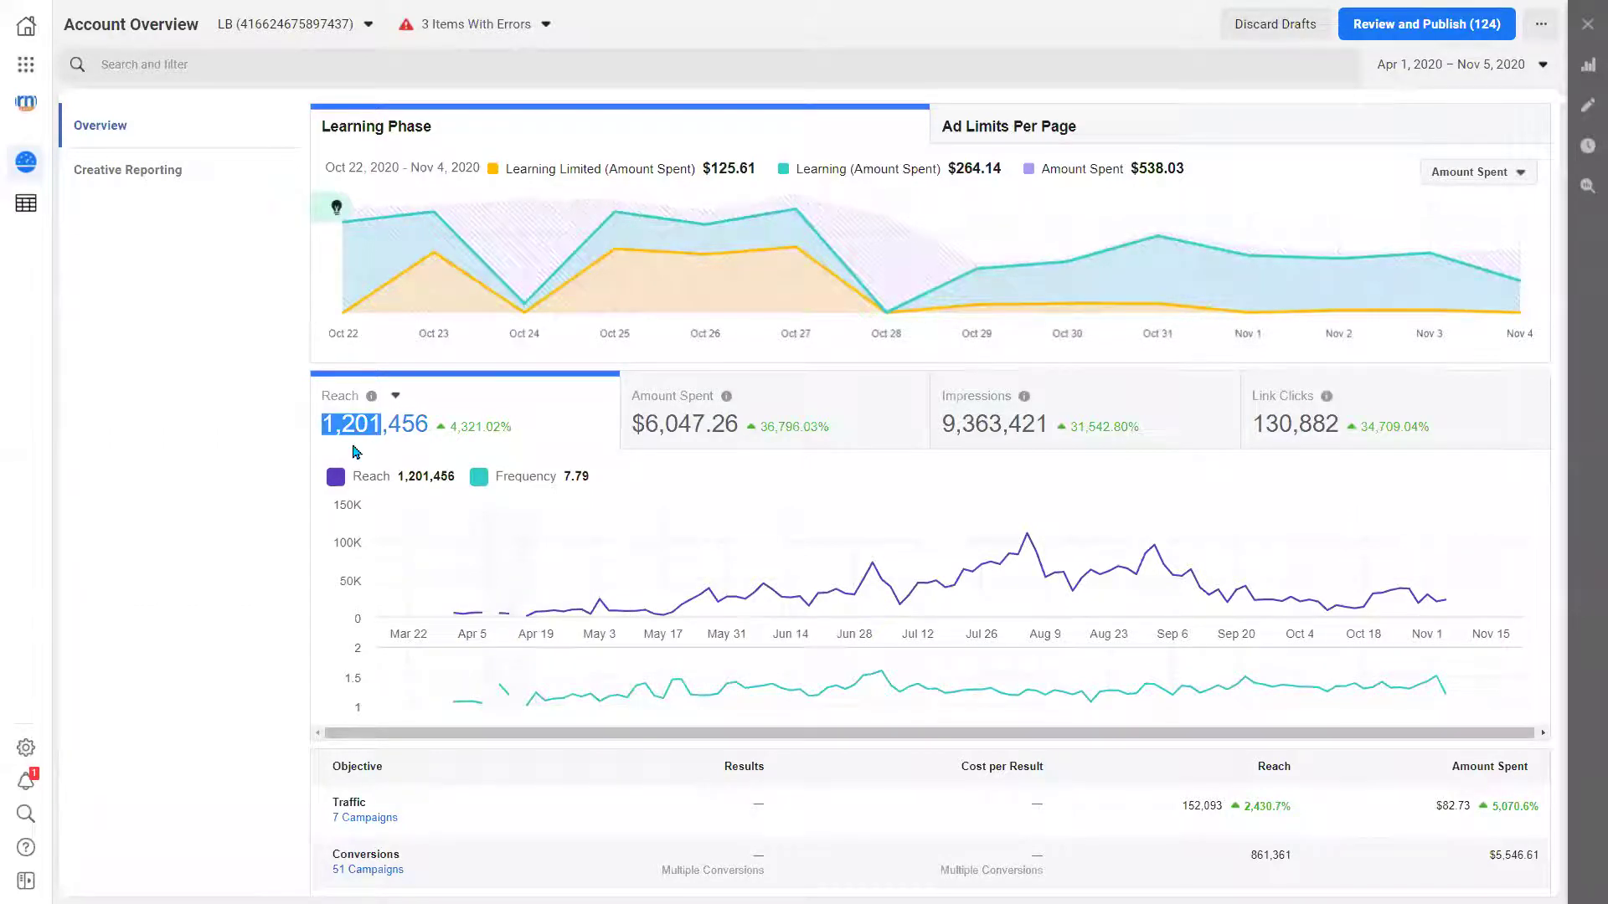
drag(427, 429, 355, 442)
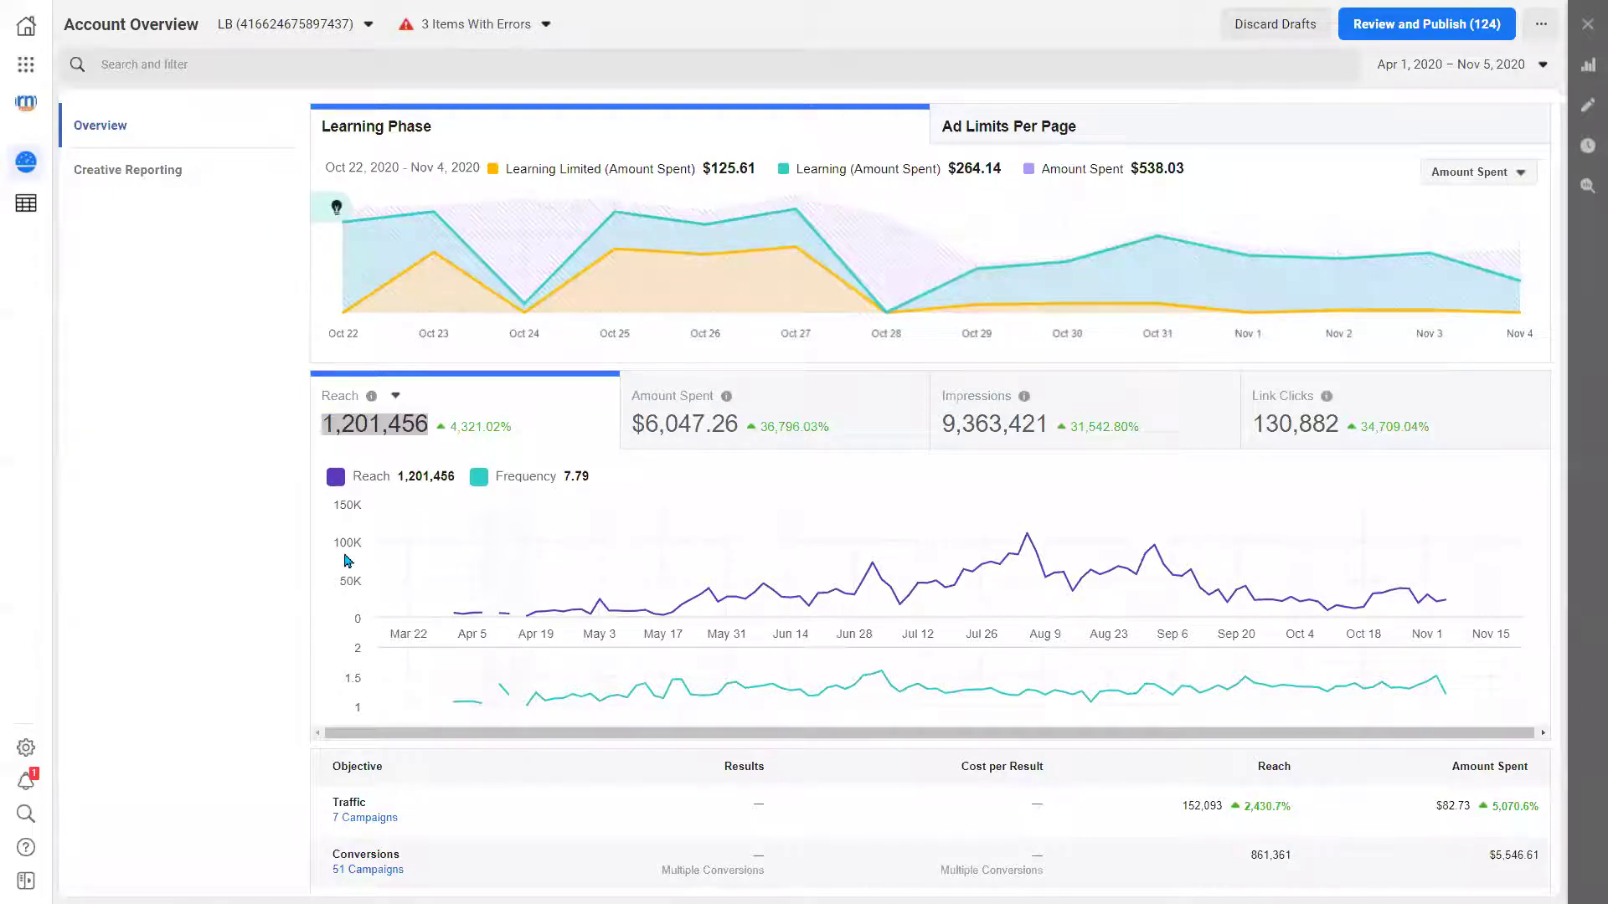
click(543, 419)
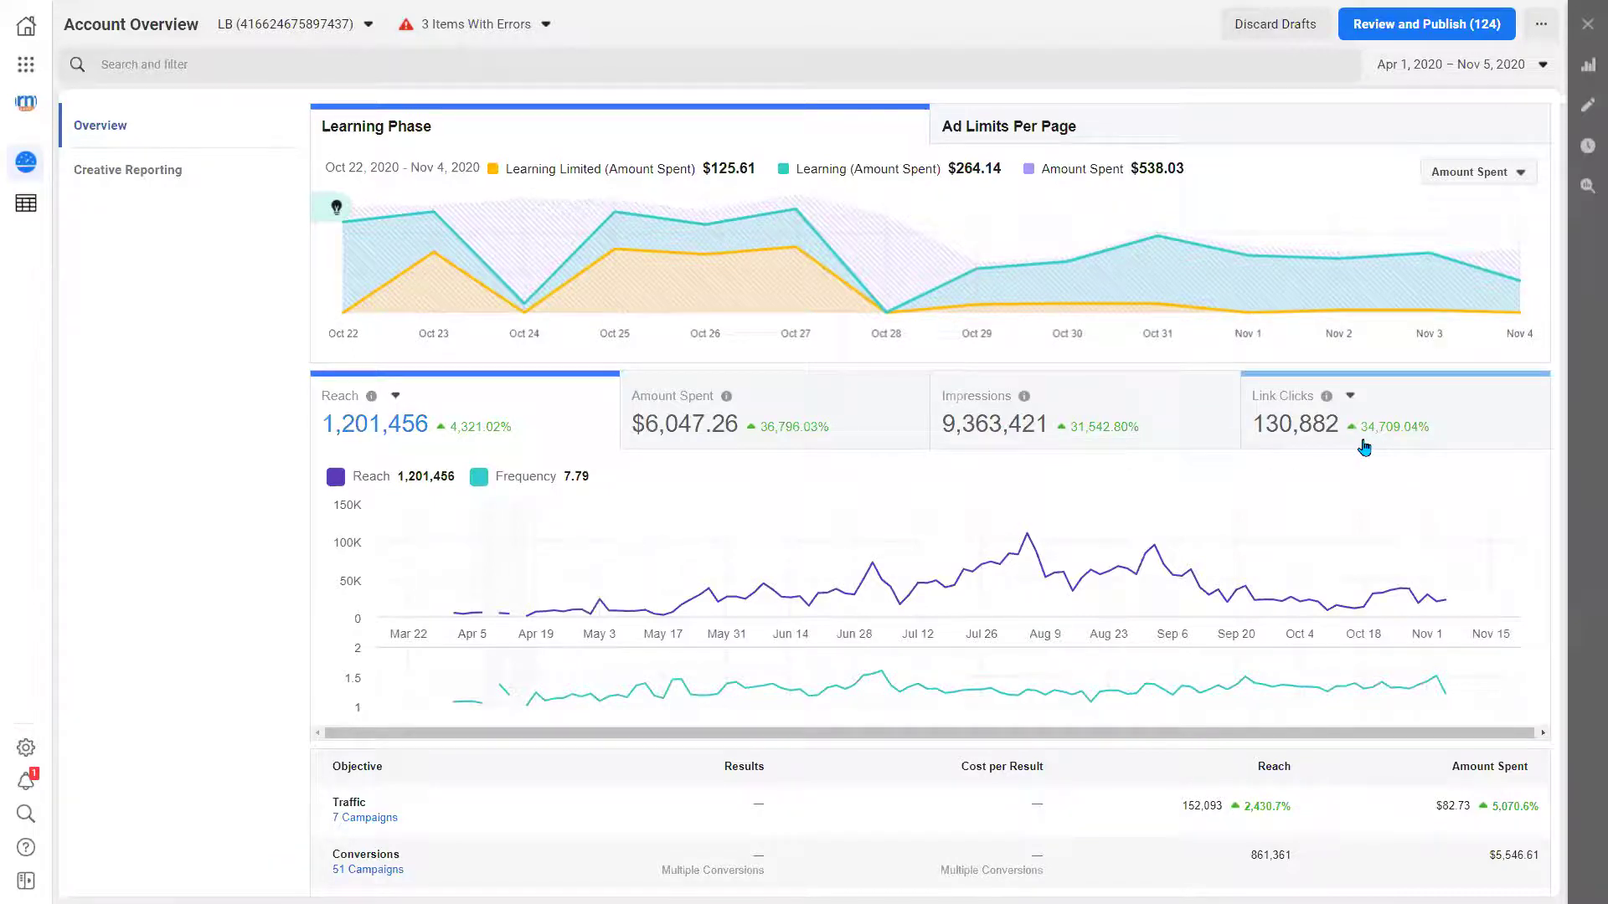
- Recheck the overview's date range and examine the Amount Spent, Impressions and Reach metrics with their charts
mouse_move(775, 438)
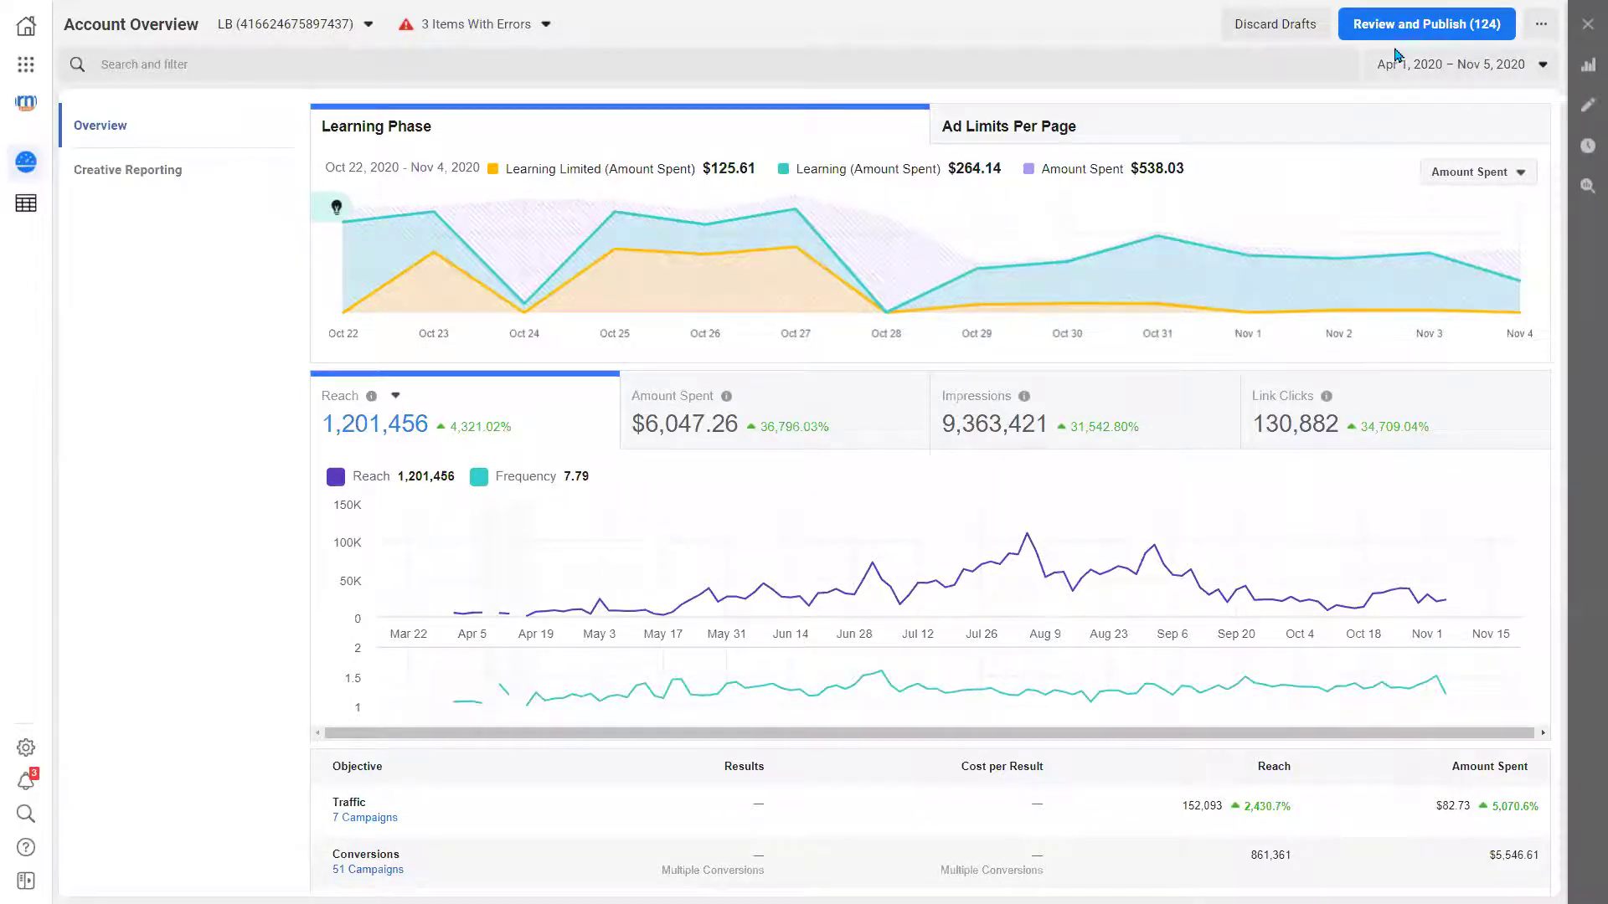
click(1429, 64)
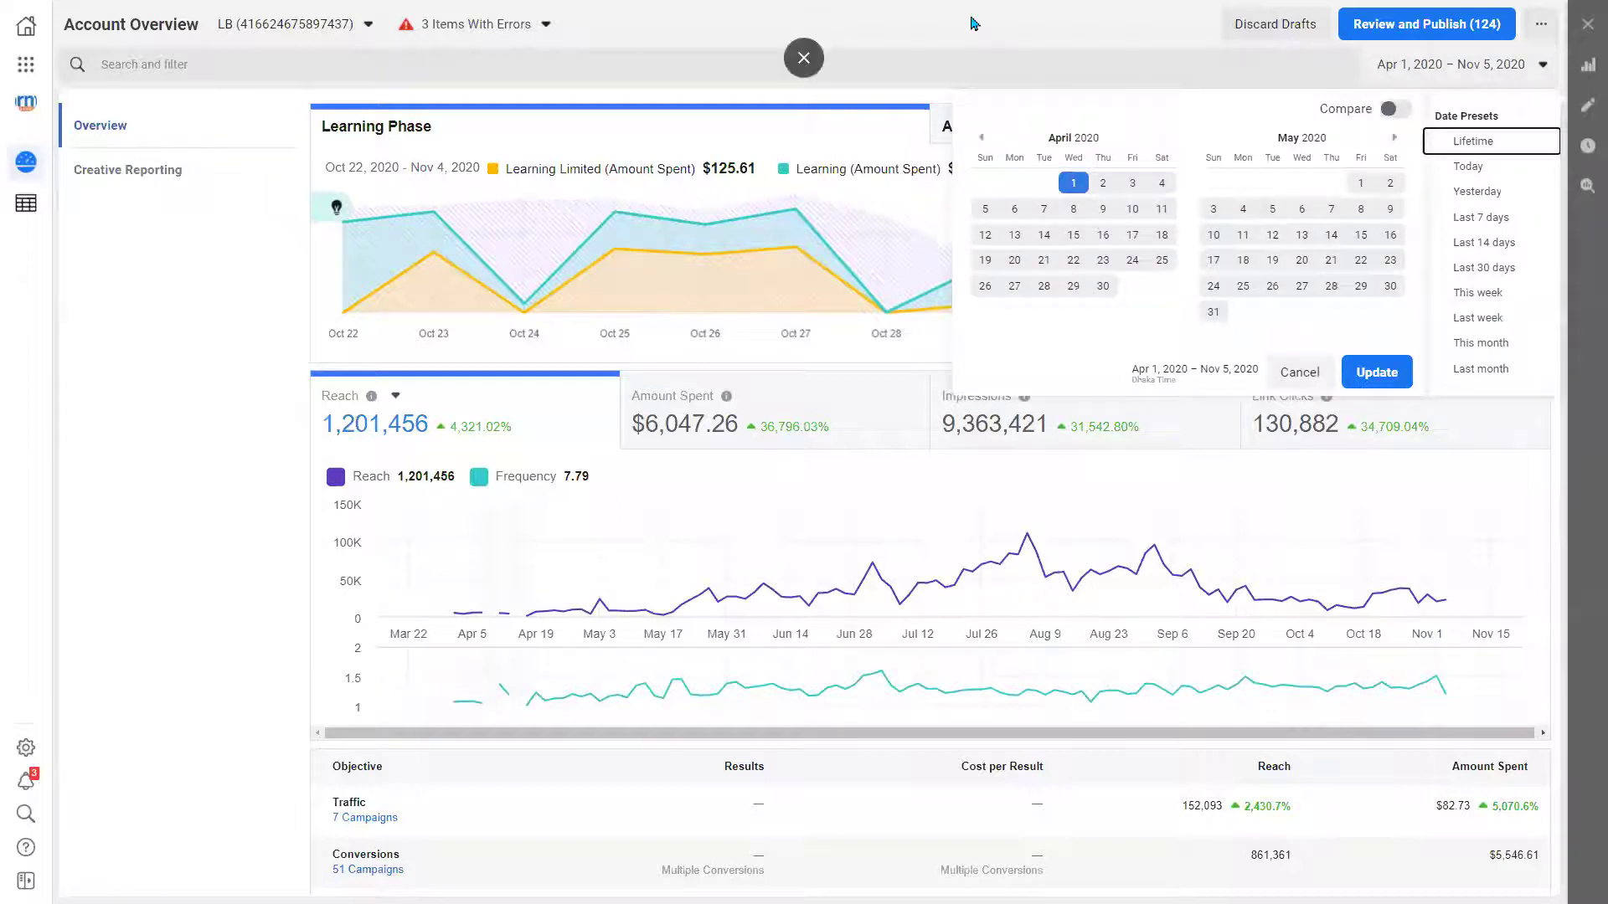
click(796, 46)
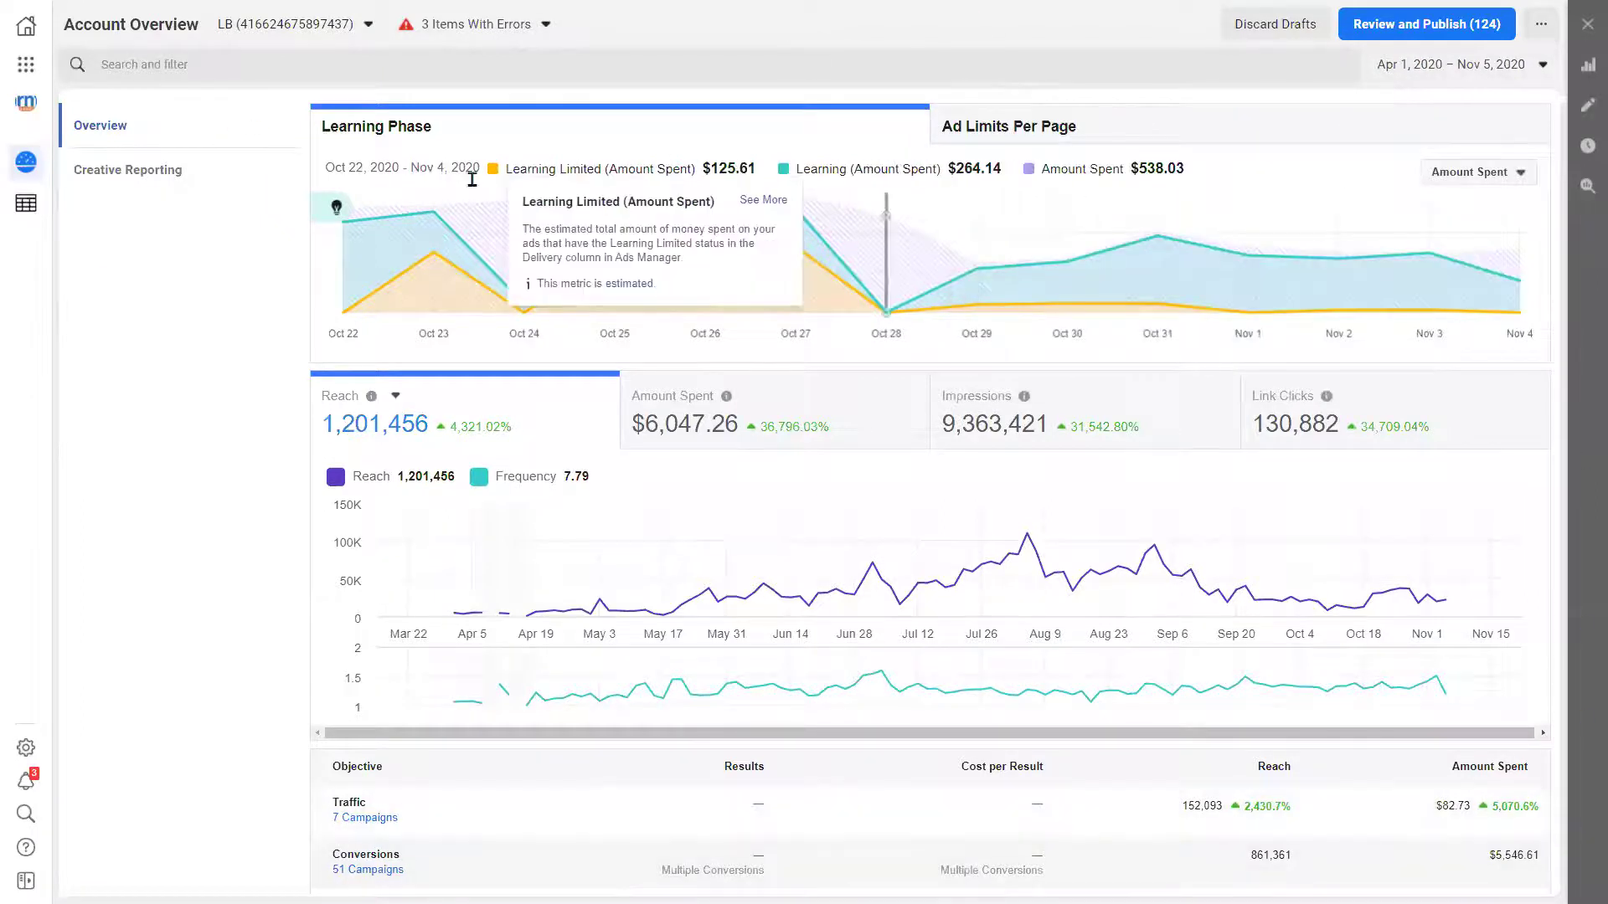
click(766, 429)
click(1154, 402)
click(502, 419)
scroll(528, 564, down, 5)
scroll(557, 567, up, 5)
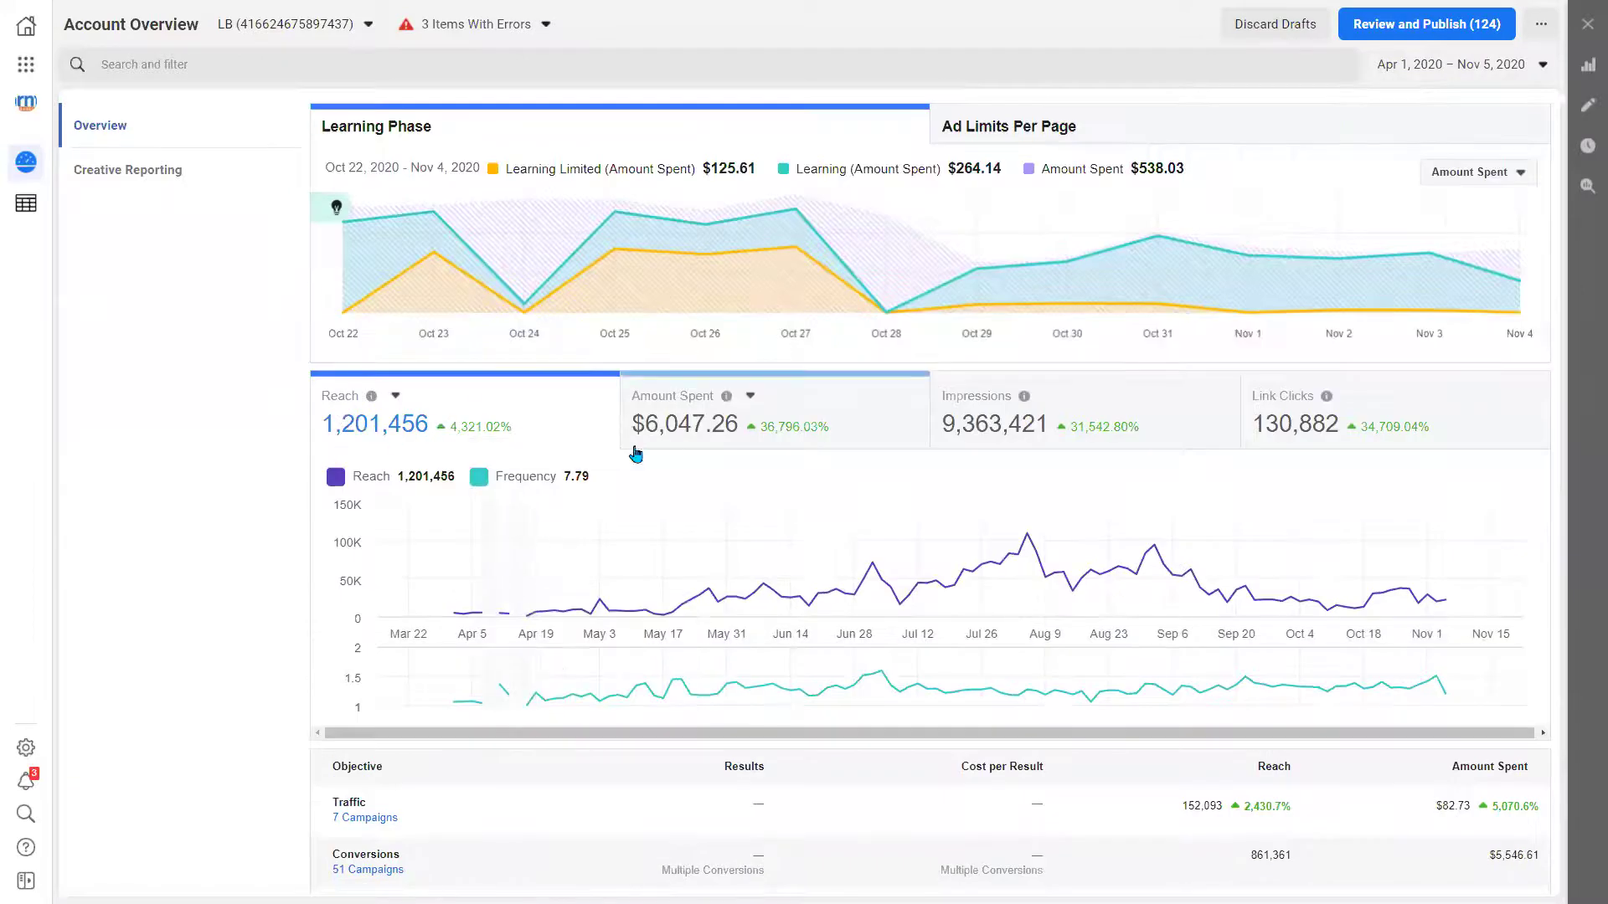
- Examine the overview's results by objective, age and gender, hour and location, including the country map's reach details
scroll(636, 457, down, 10)
scroll(636, 508, up, 2)
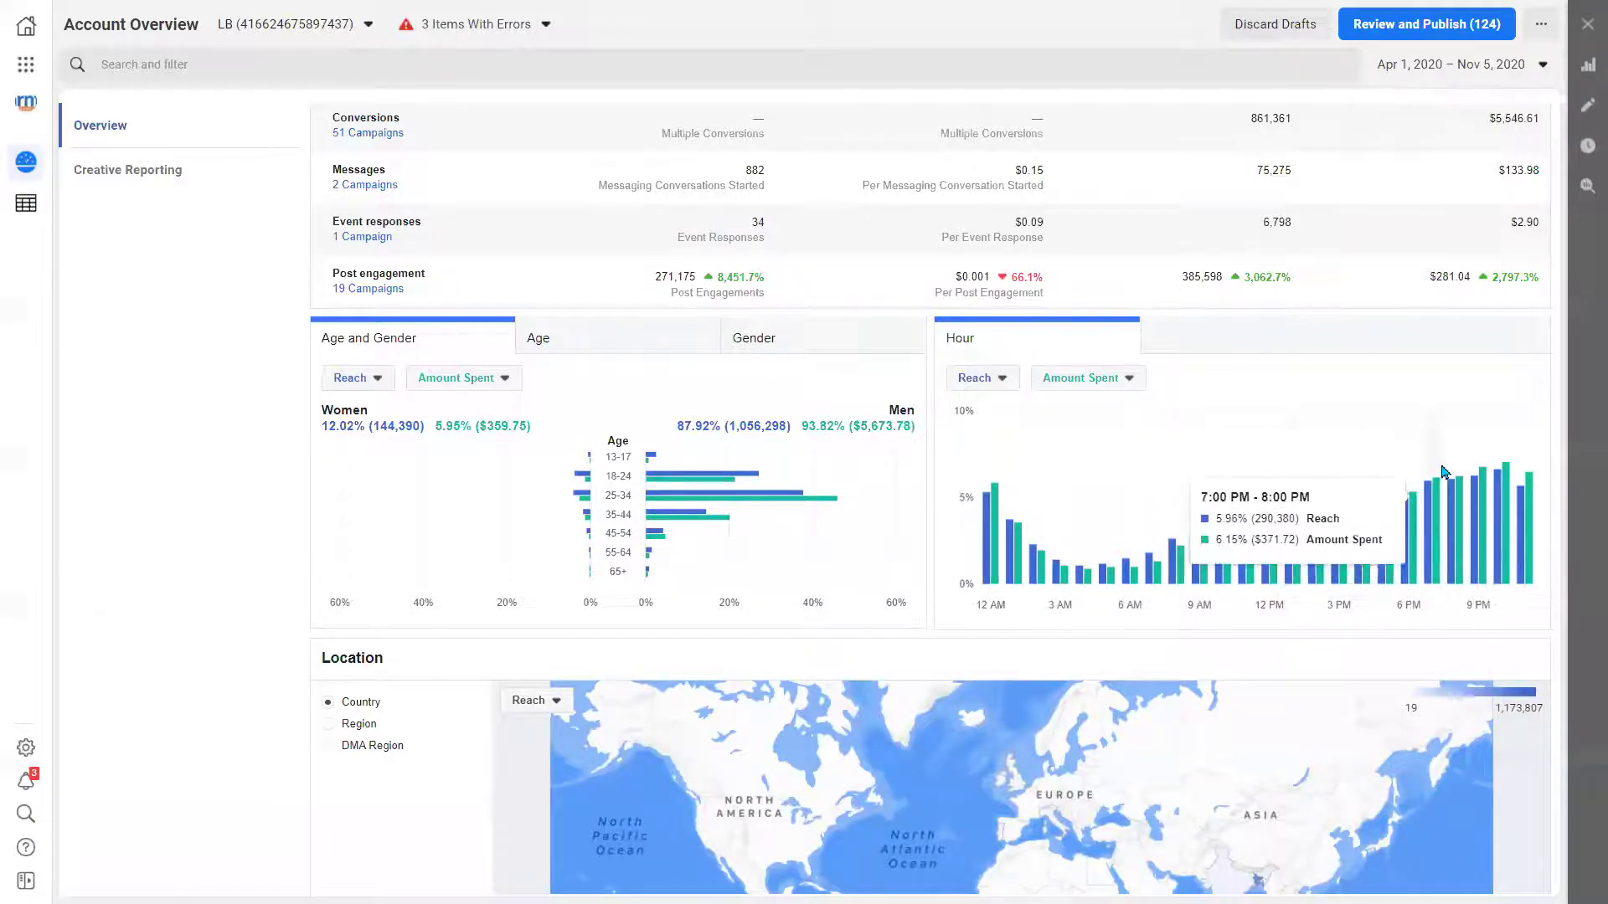
scroll(1256, 490, down, 4)
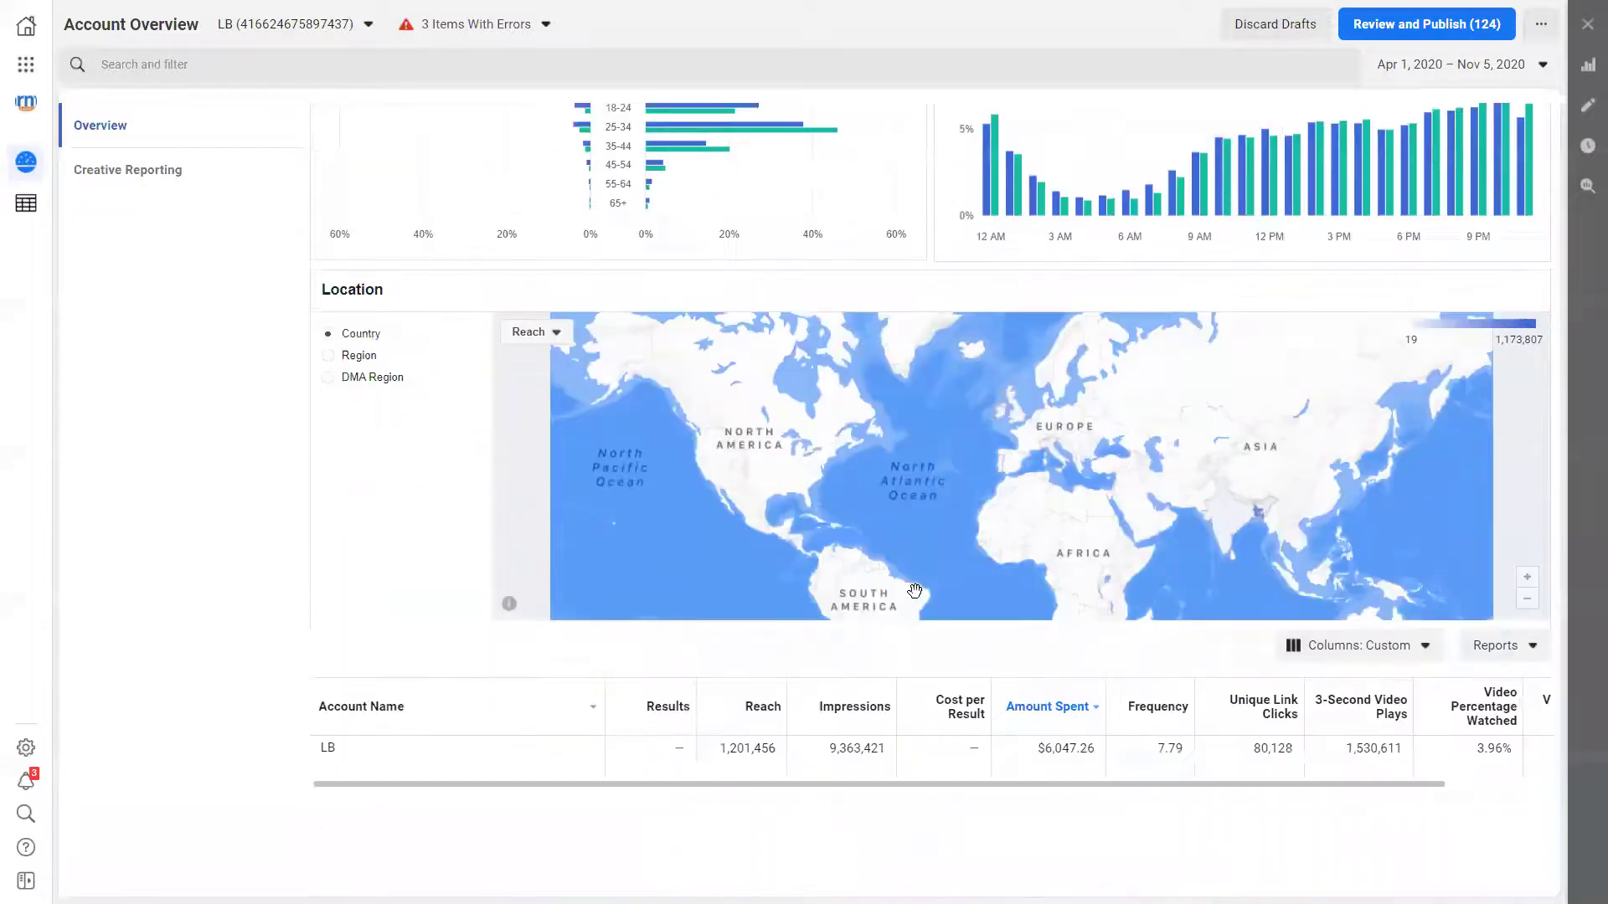
scroll(1261, 503, up, 1)
scroll(1264, 536, down, 2)
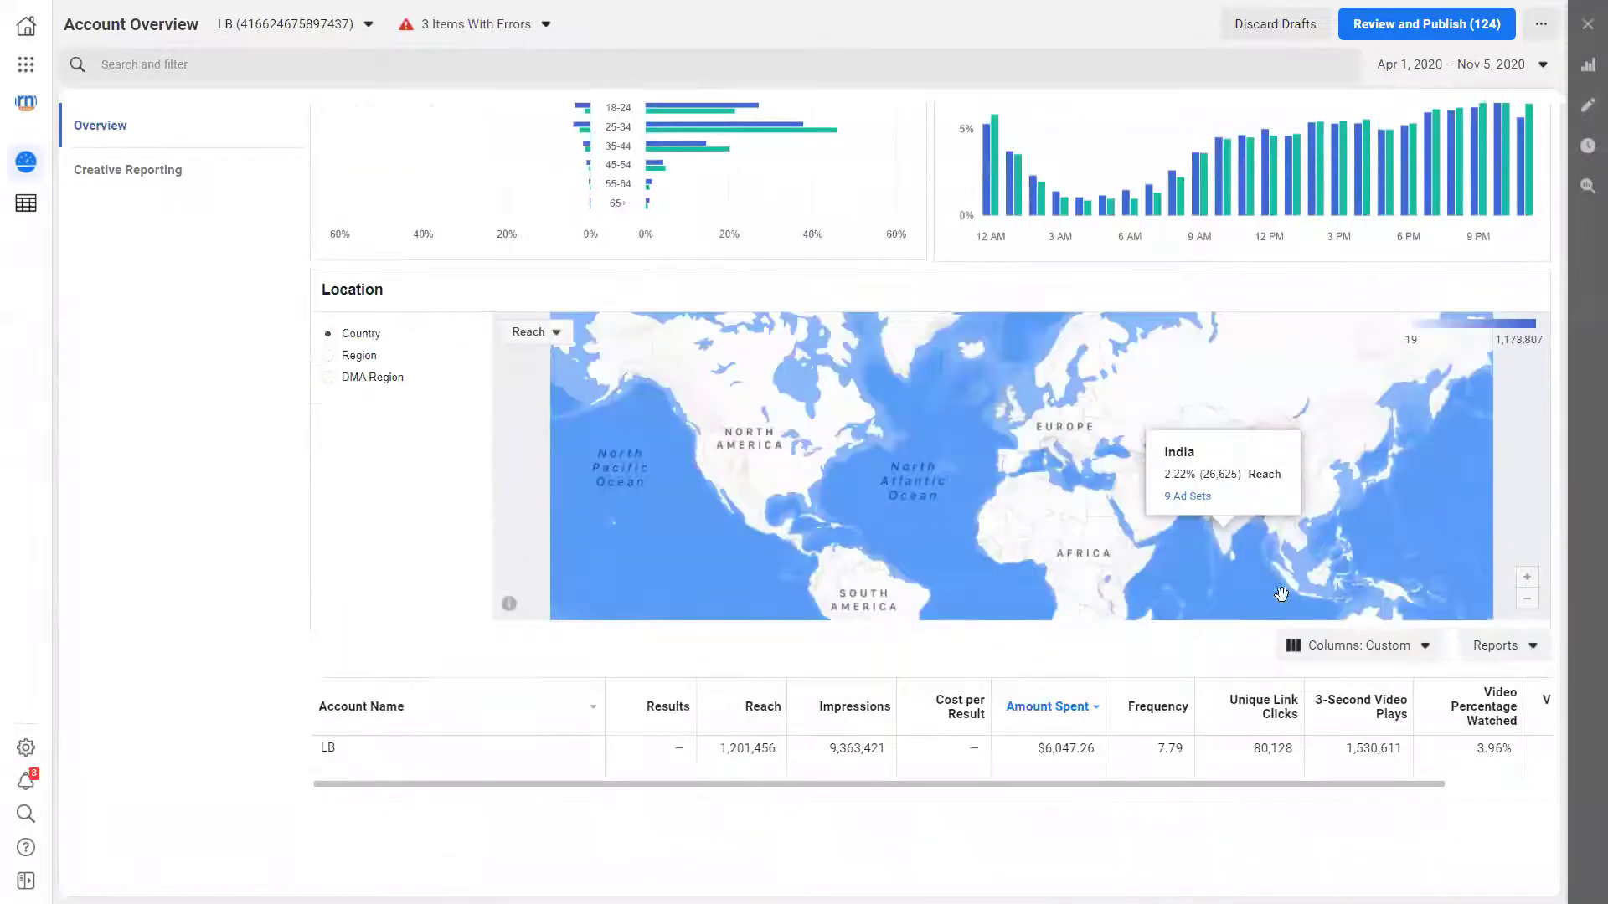
scroll(550, 701, up, 15)
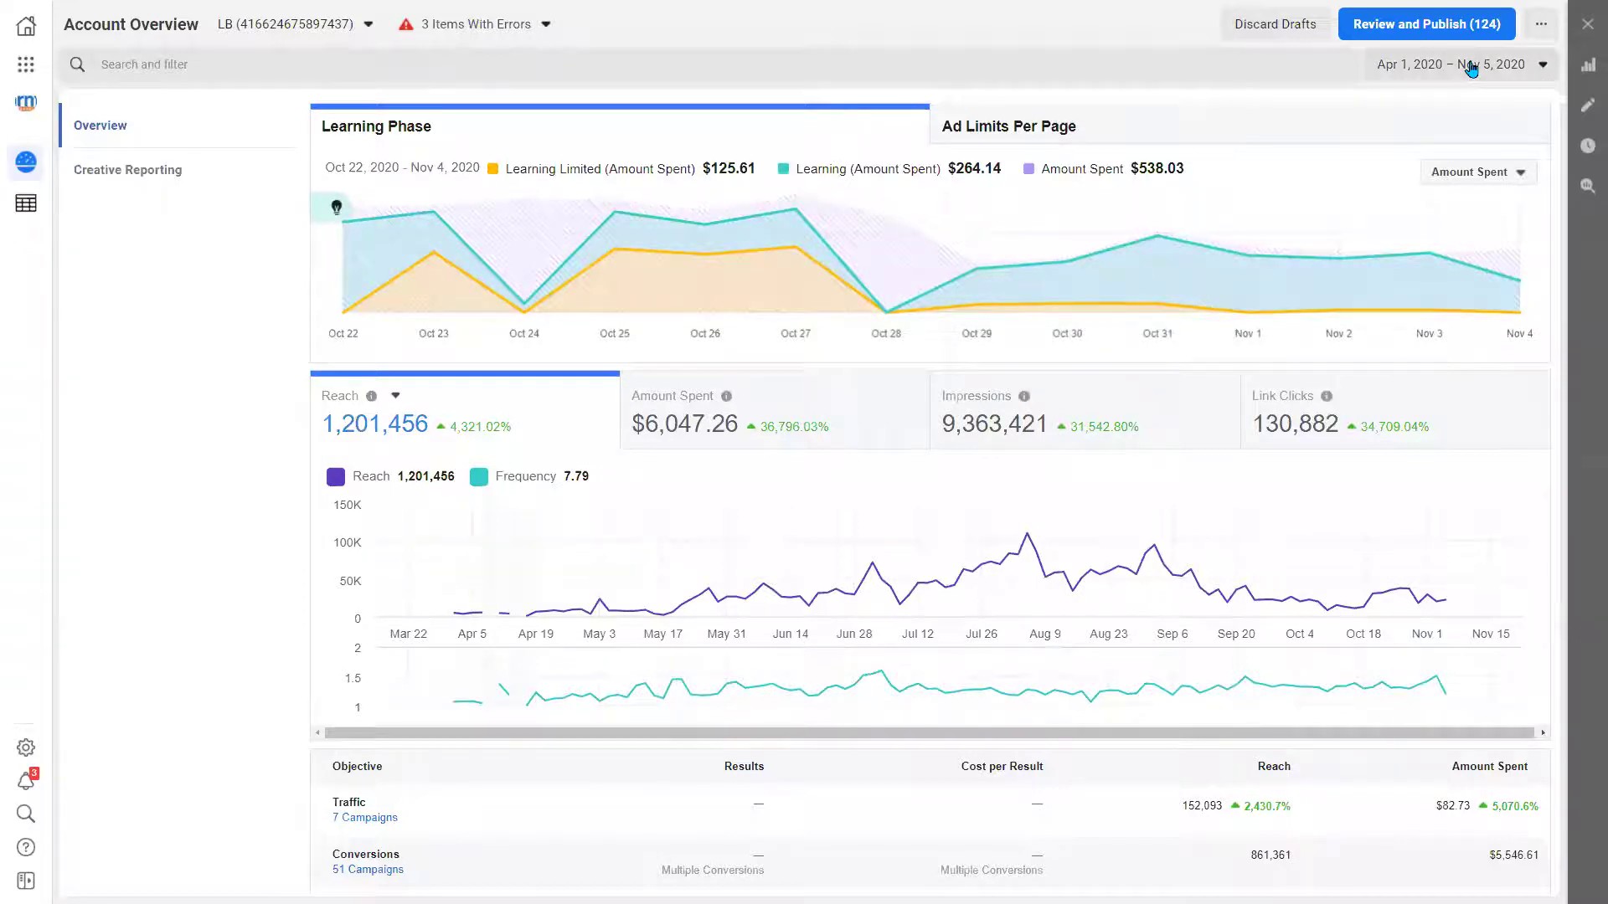
- Return from the Account Overview to the LB campaigns list and show the account's ad sets
click(1390, 64)
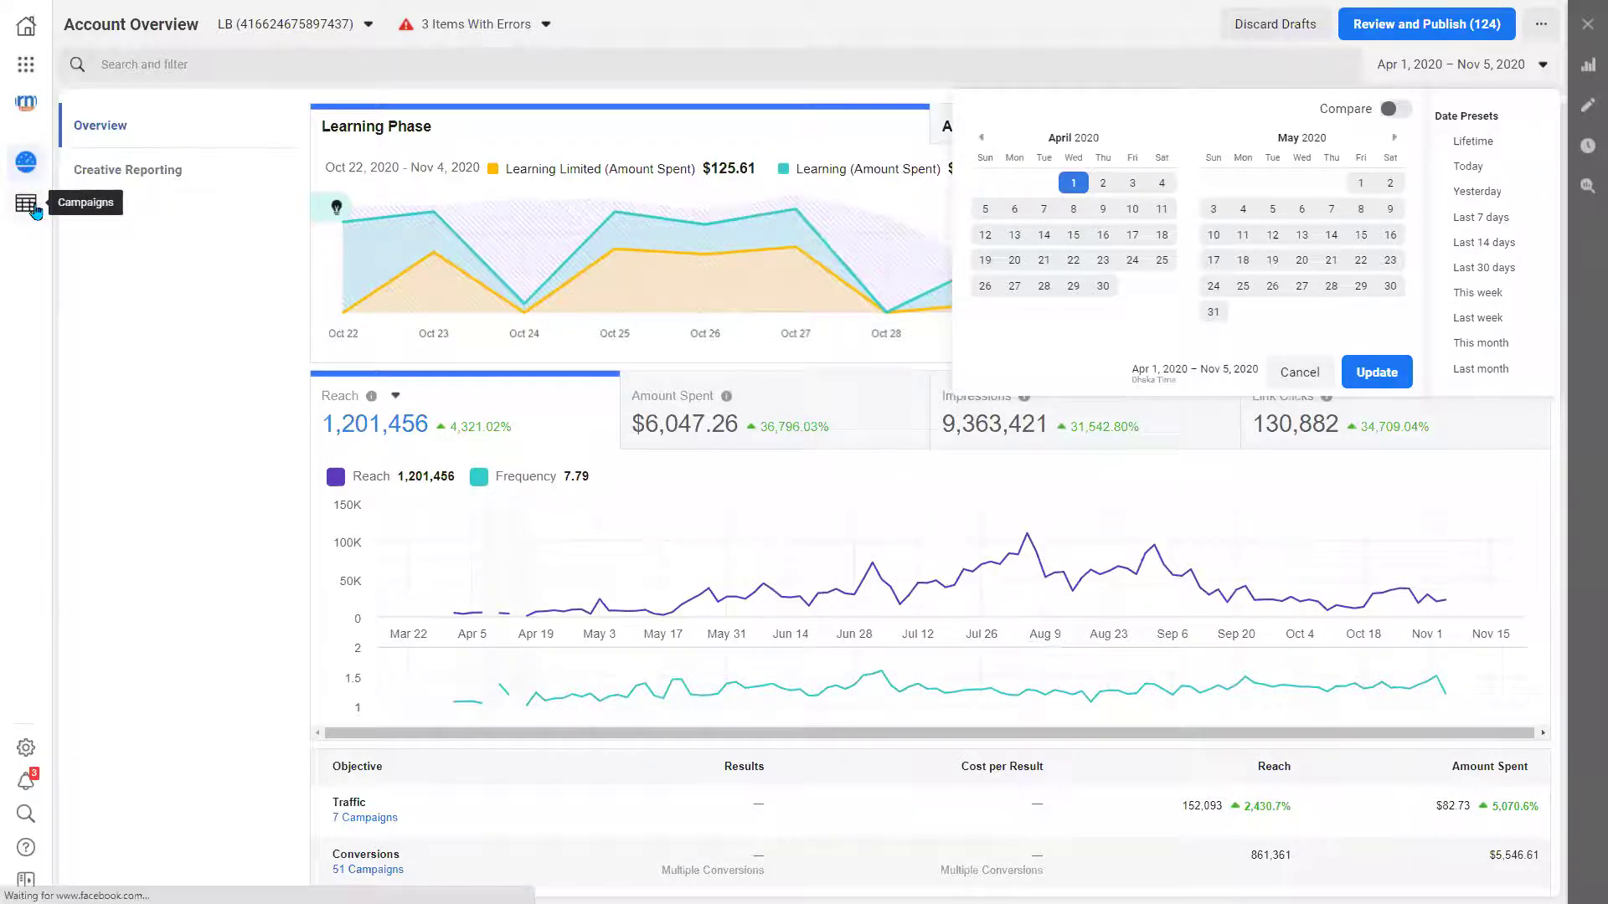
click(37, 210)
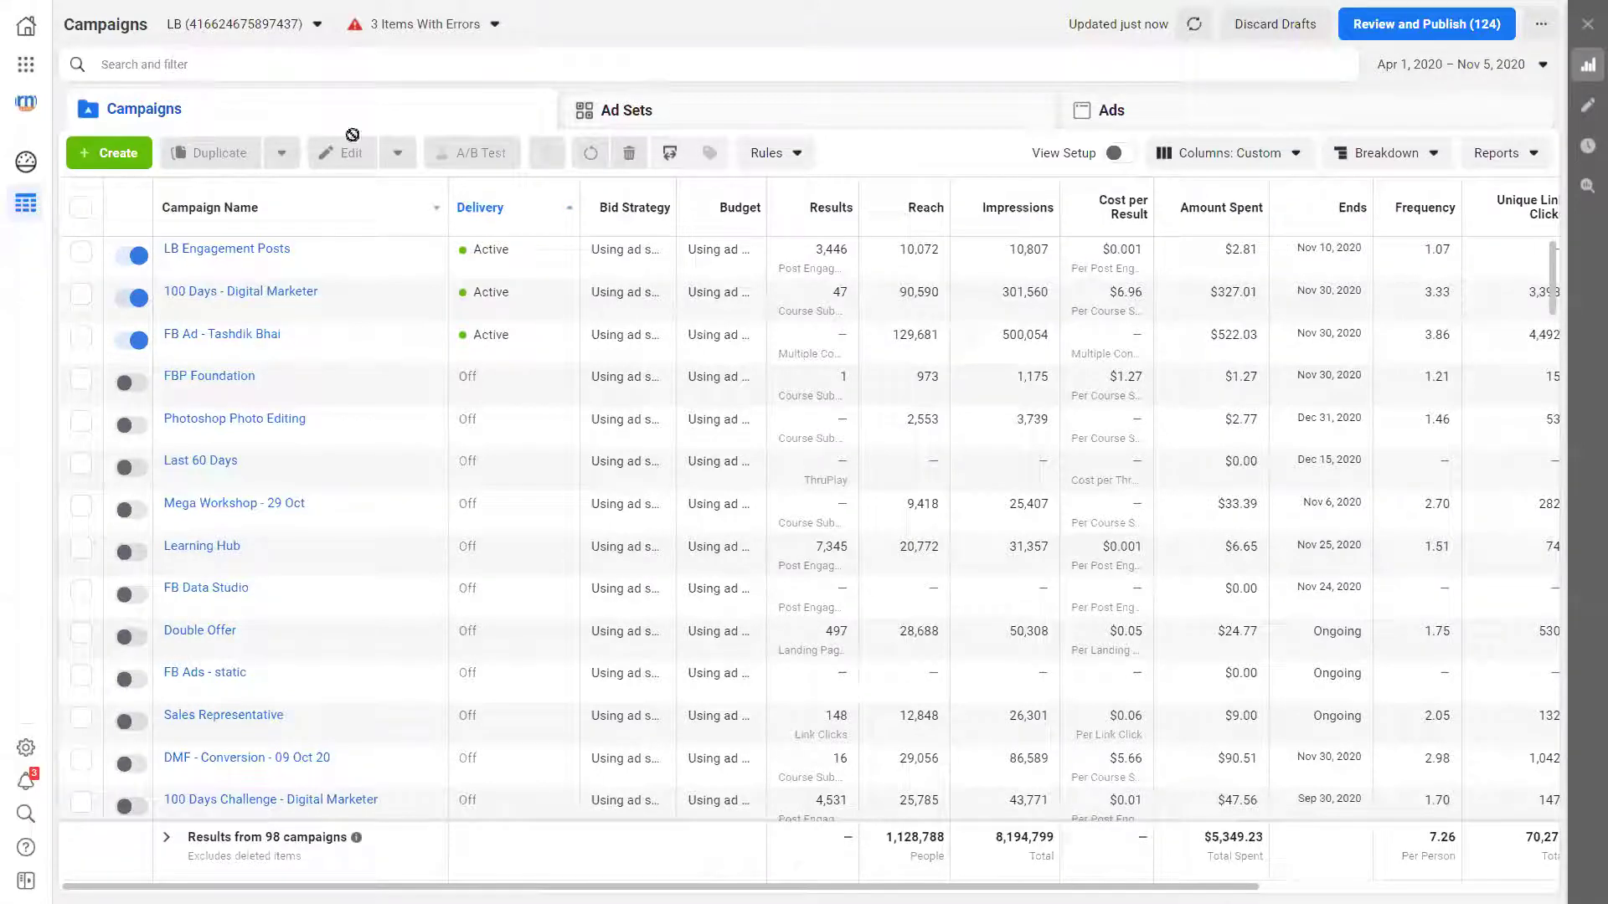
click(866, 115)
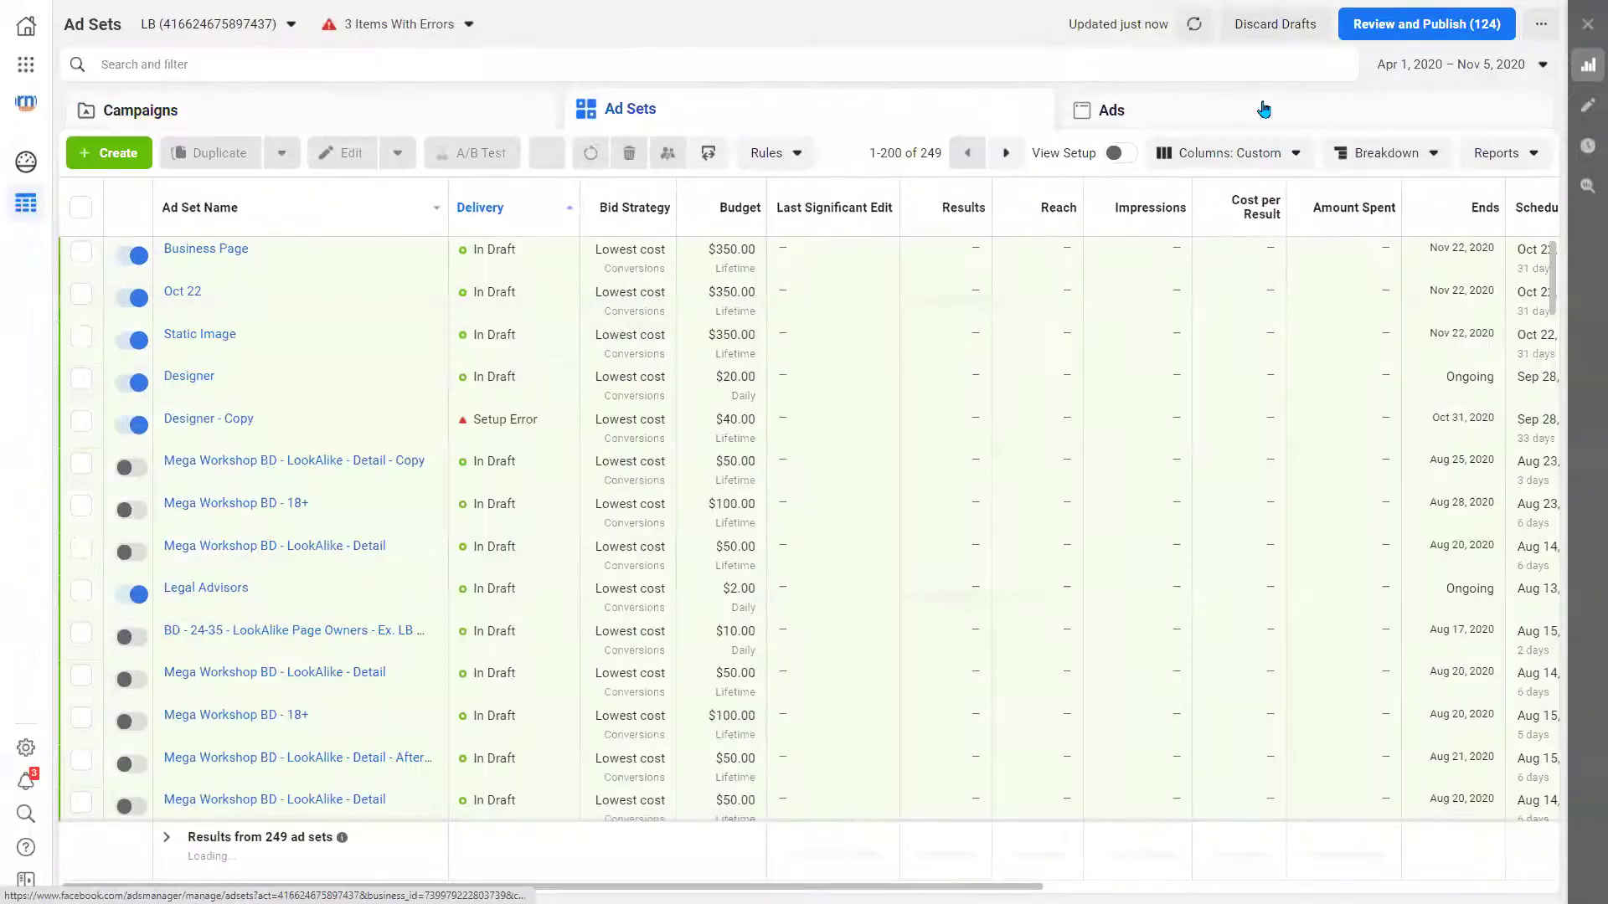
- Show the LB account's ads list, compare it with the Campaigns and Ad Sets levels, and return to the campaigns list
click(1264, 109)
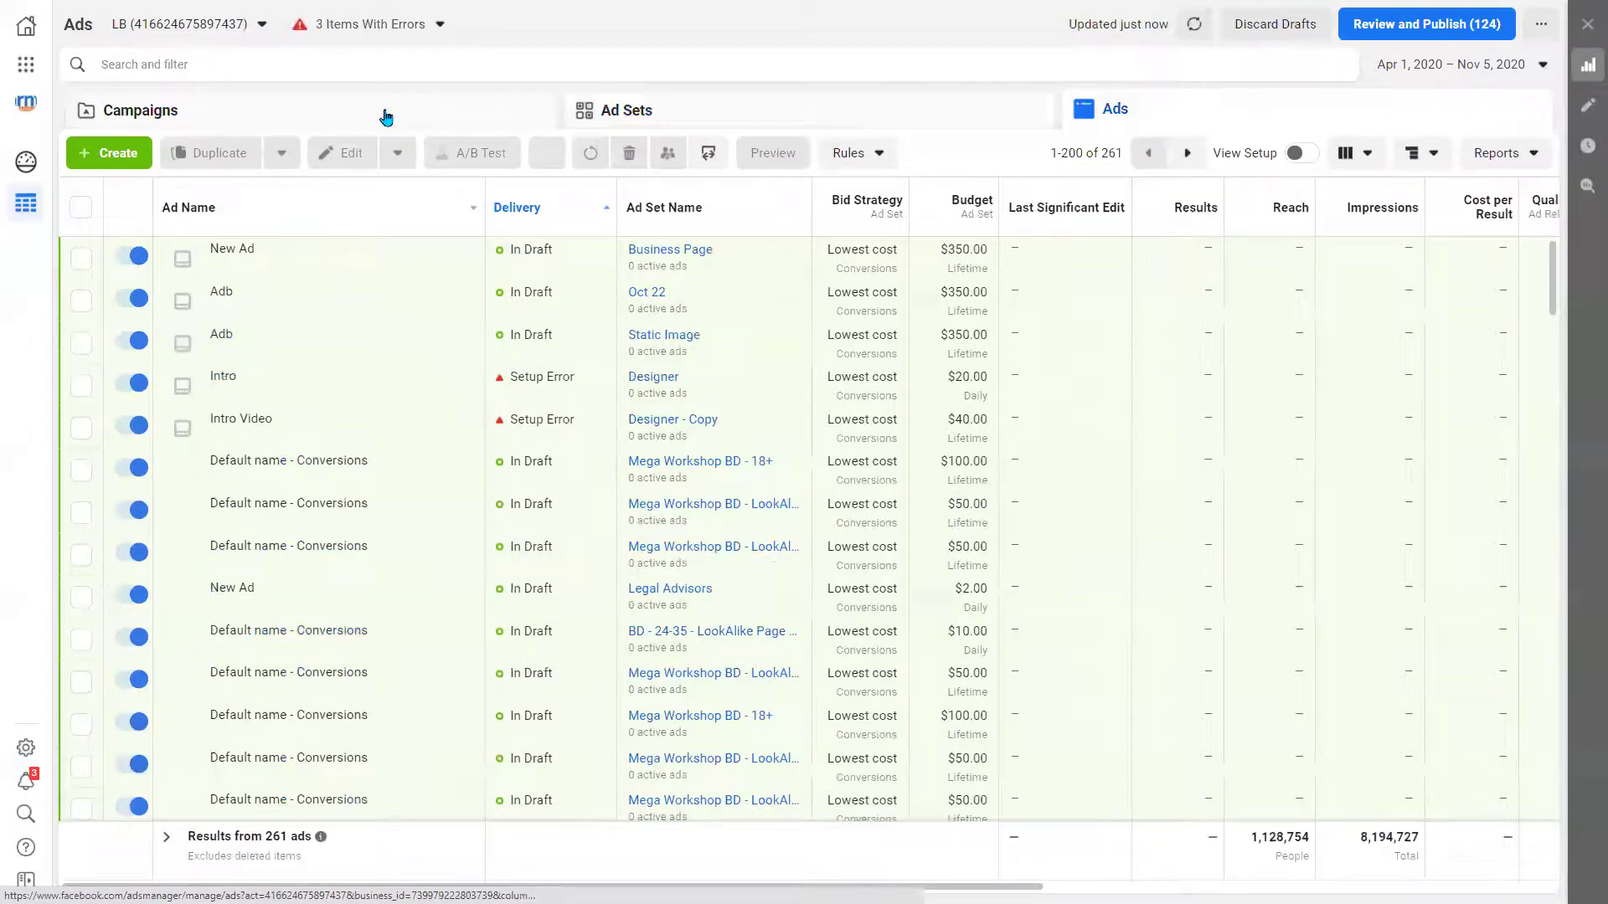
click(390, 114)
click(642, 107)
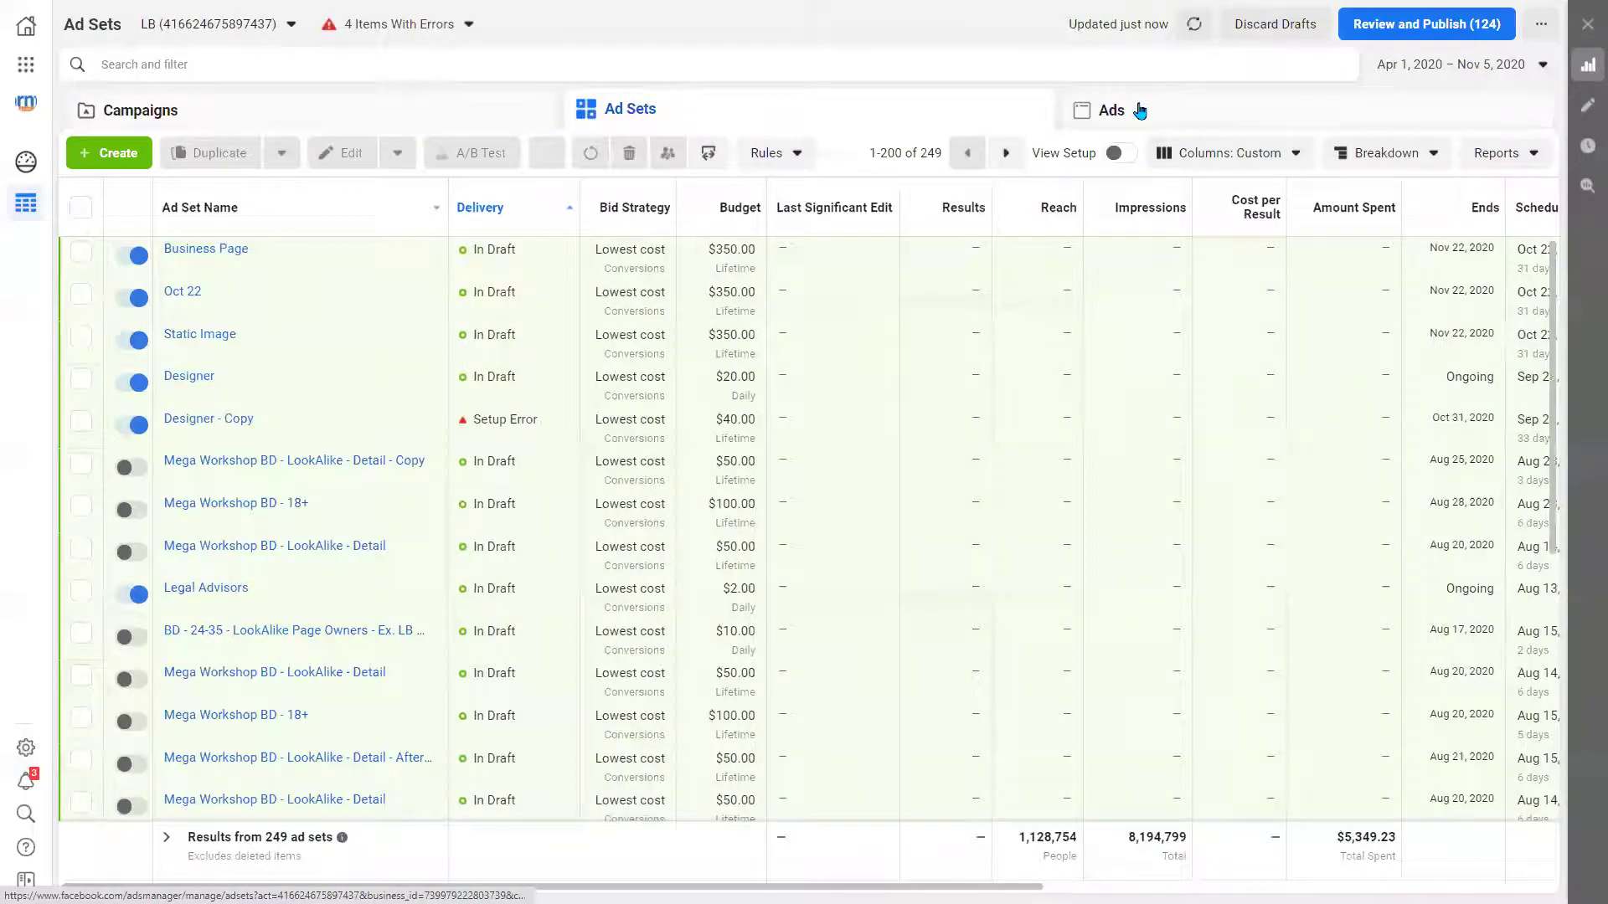
click(1131, 110)
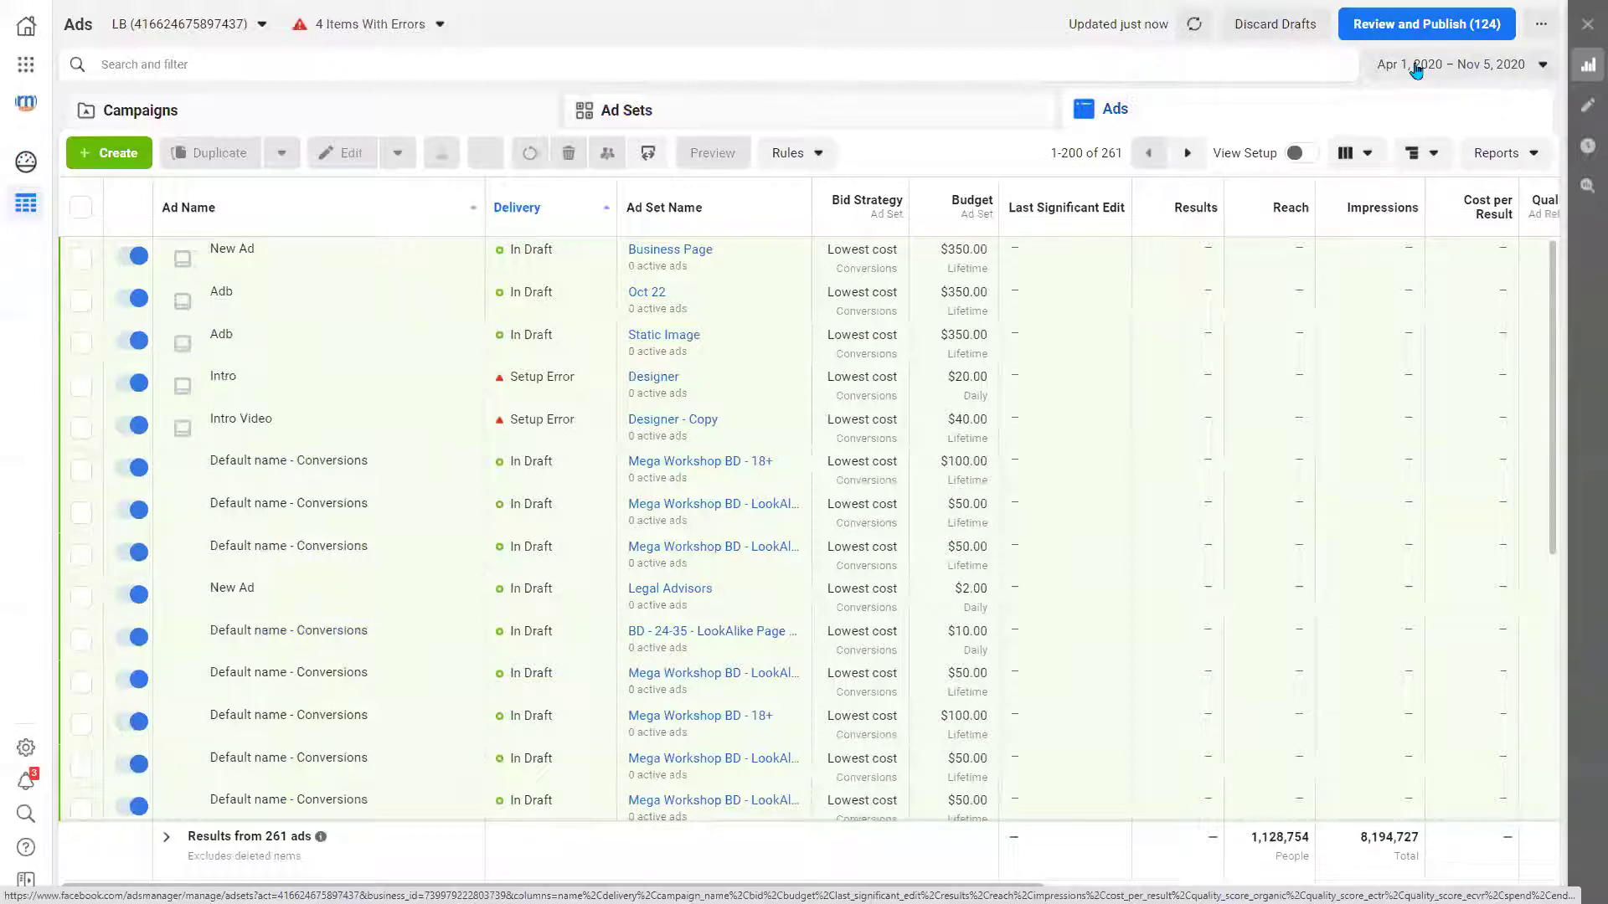
click(401, 117)
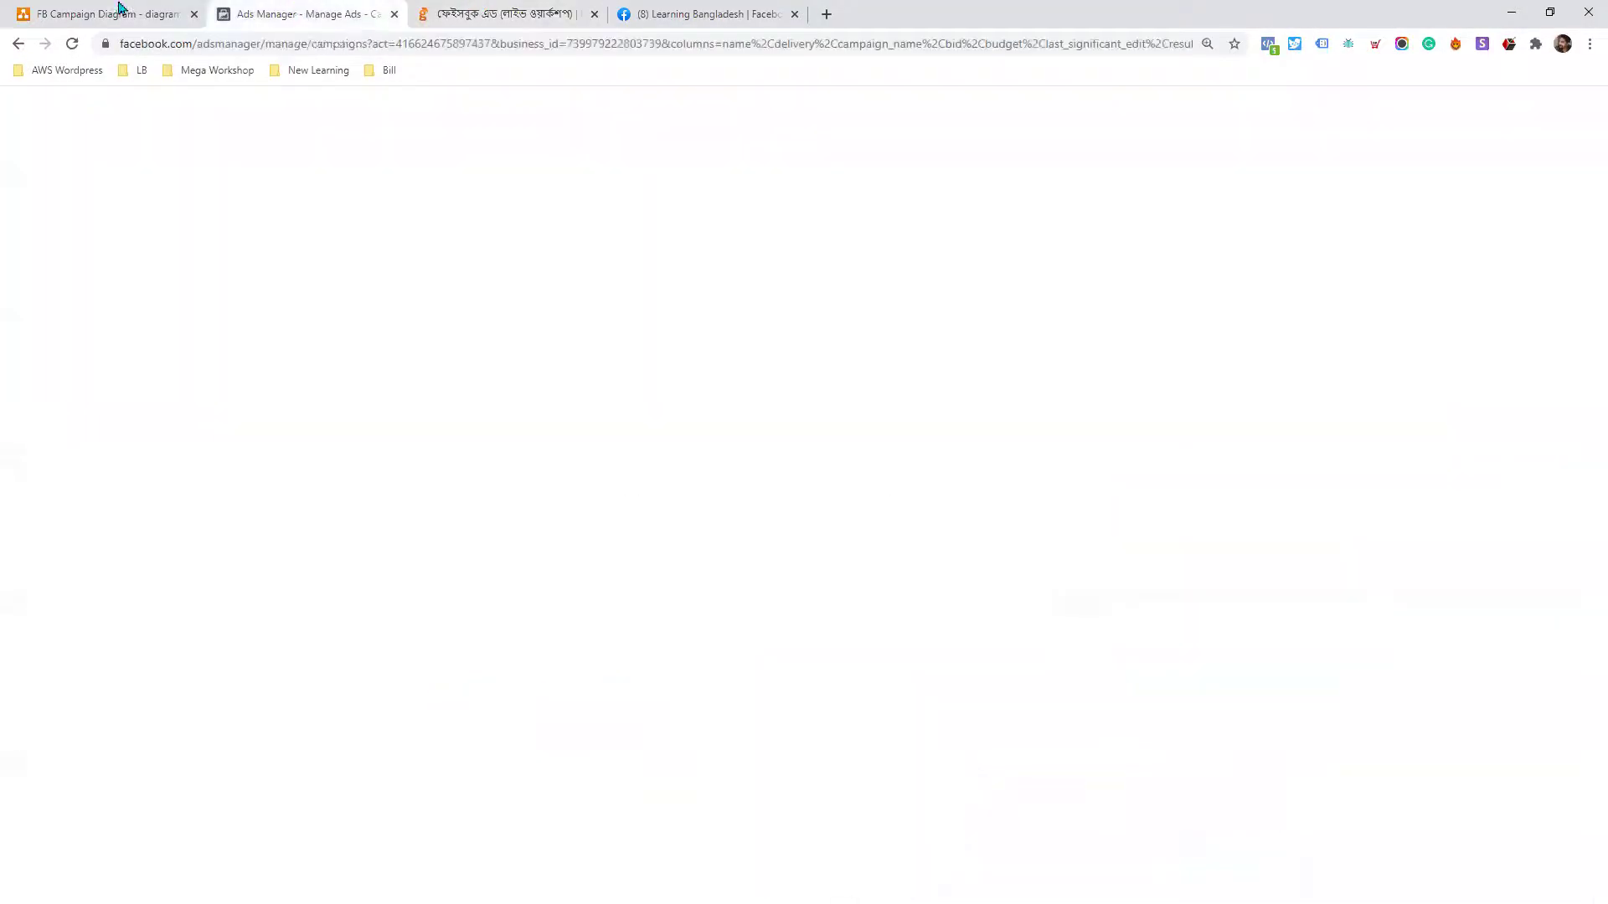
- Switch to the FB Campaign Diagram in diagrams.net, show it full screen and examine the path from the ad account to the account overview box
click(118, 8)
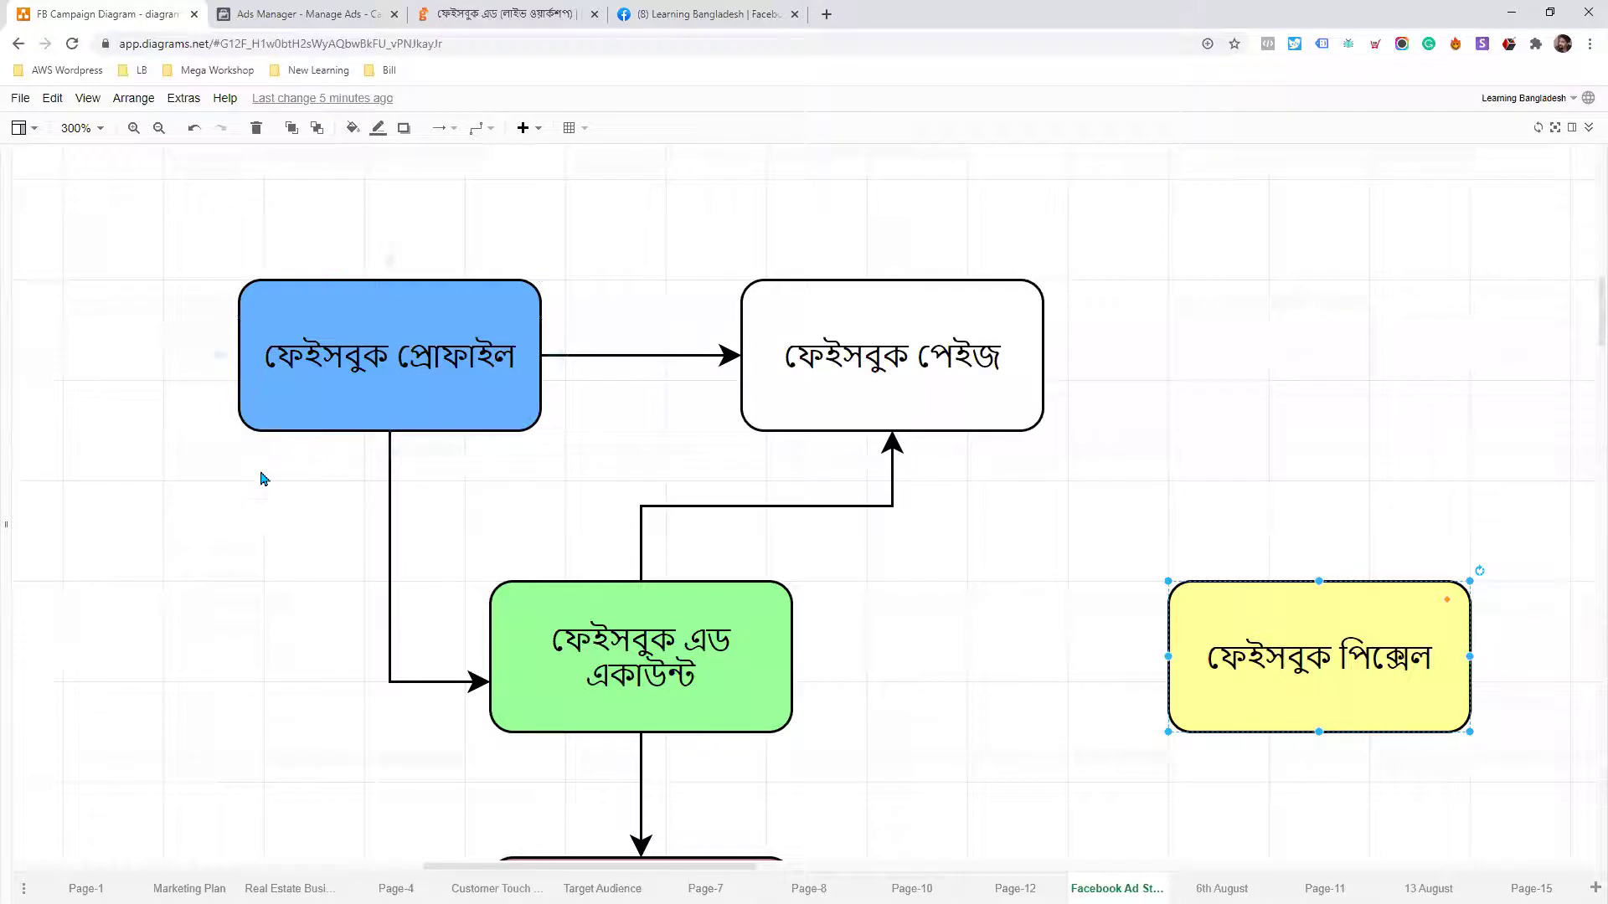
key(F11)
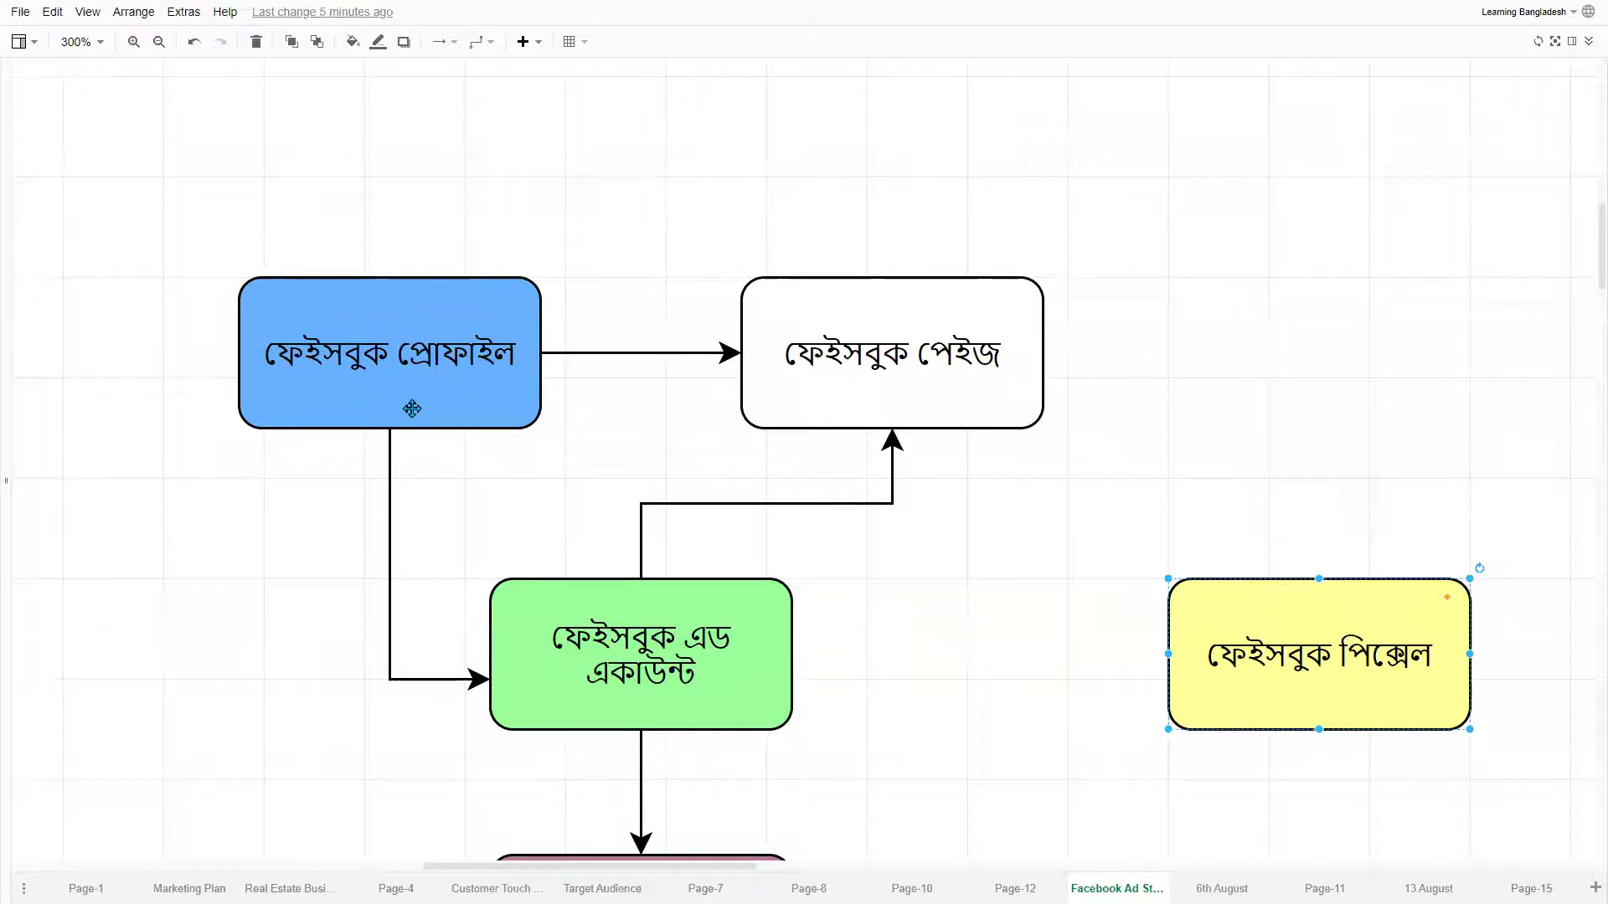
scroll(478, 410, down, 4)
scroll(477, 421, up, 1)
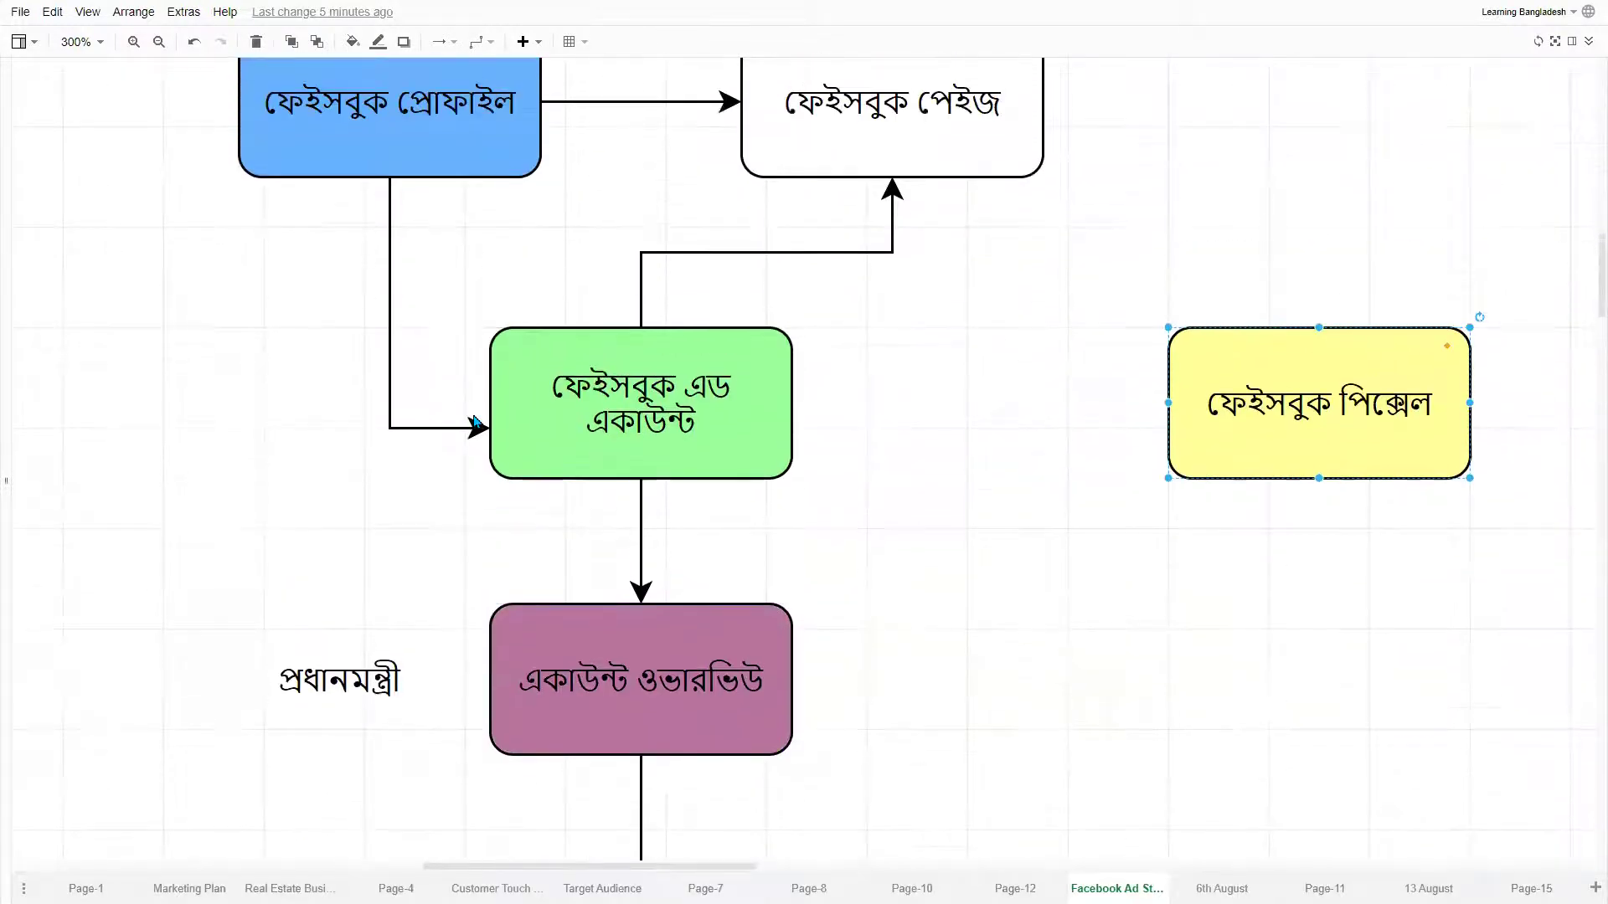
scroll(539, 592, down, 2)
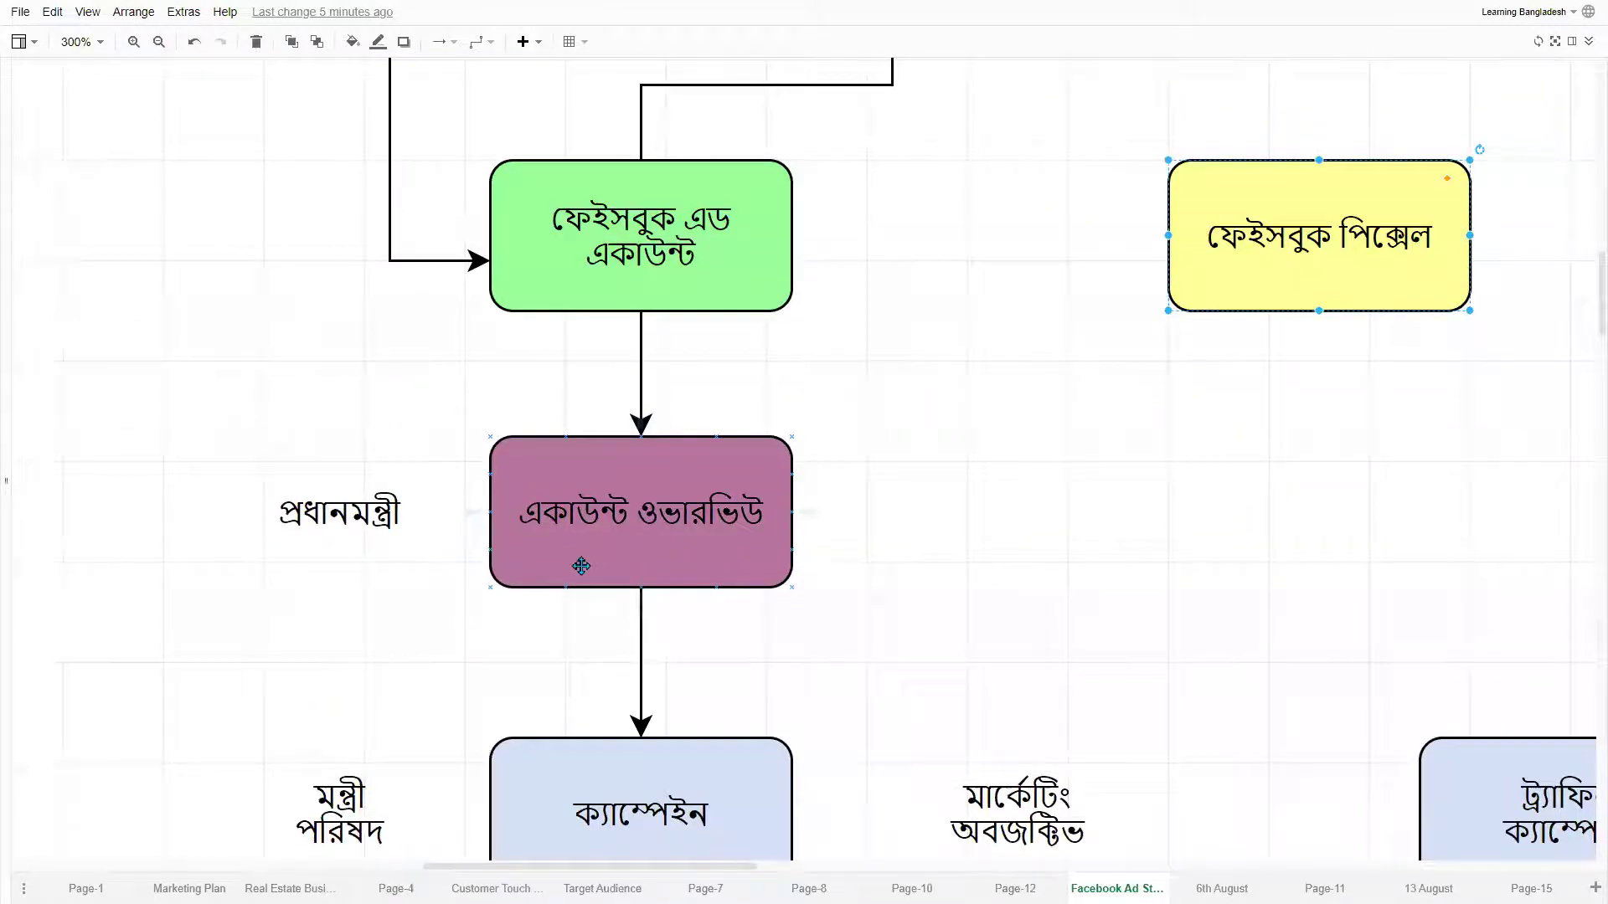
scroll(316, 576, up, 2)
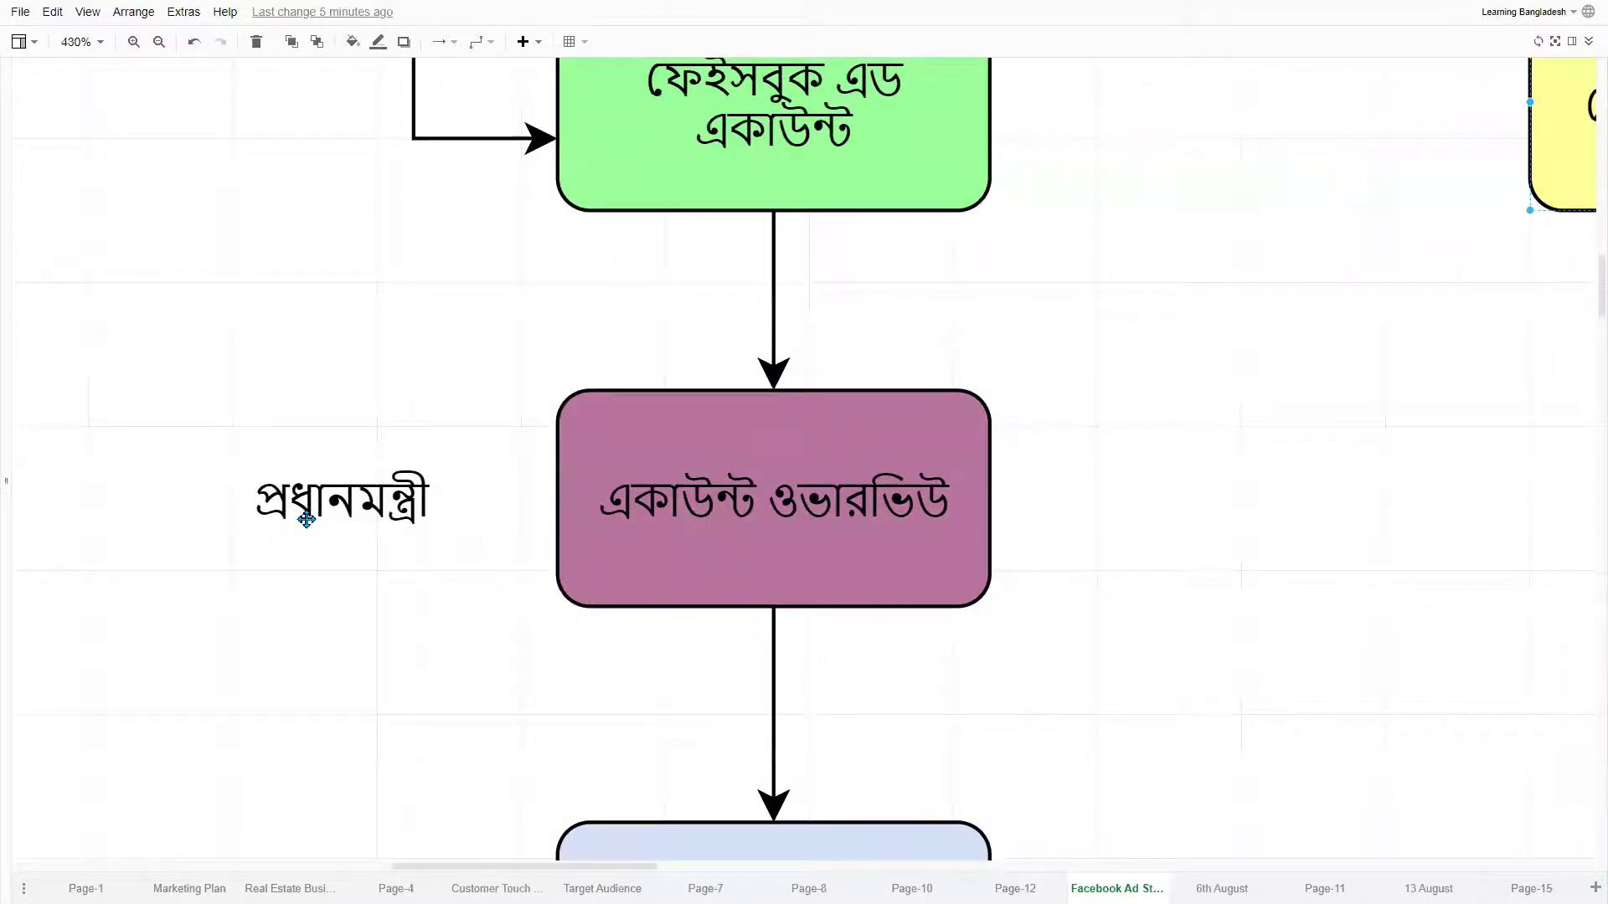
scroll(360, 528, up, 1)
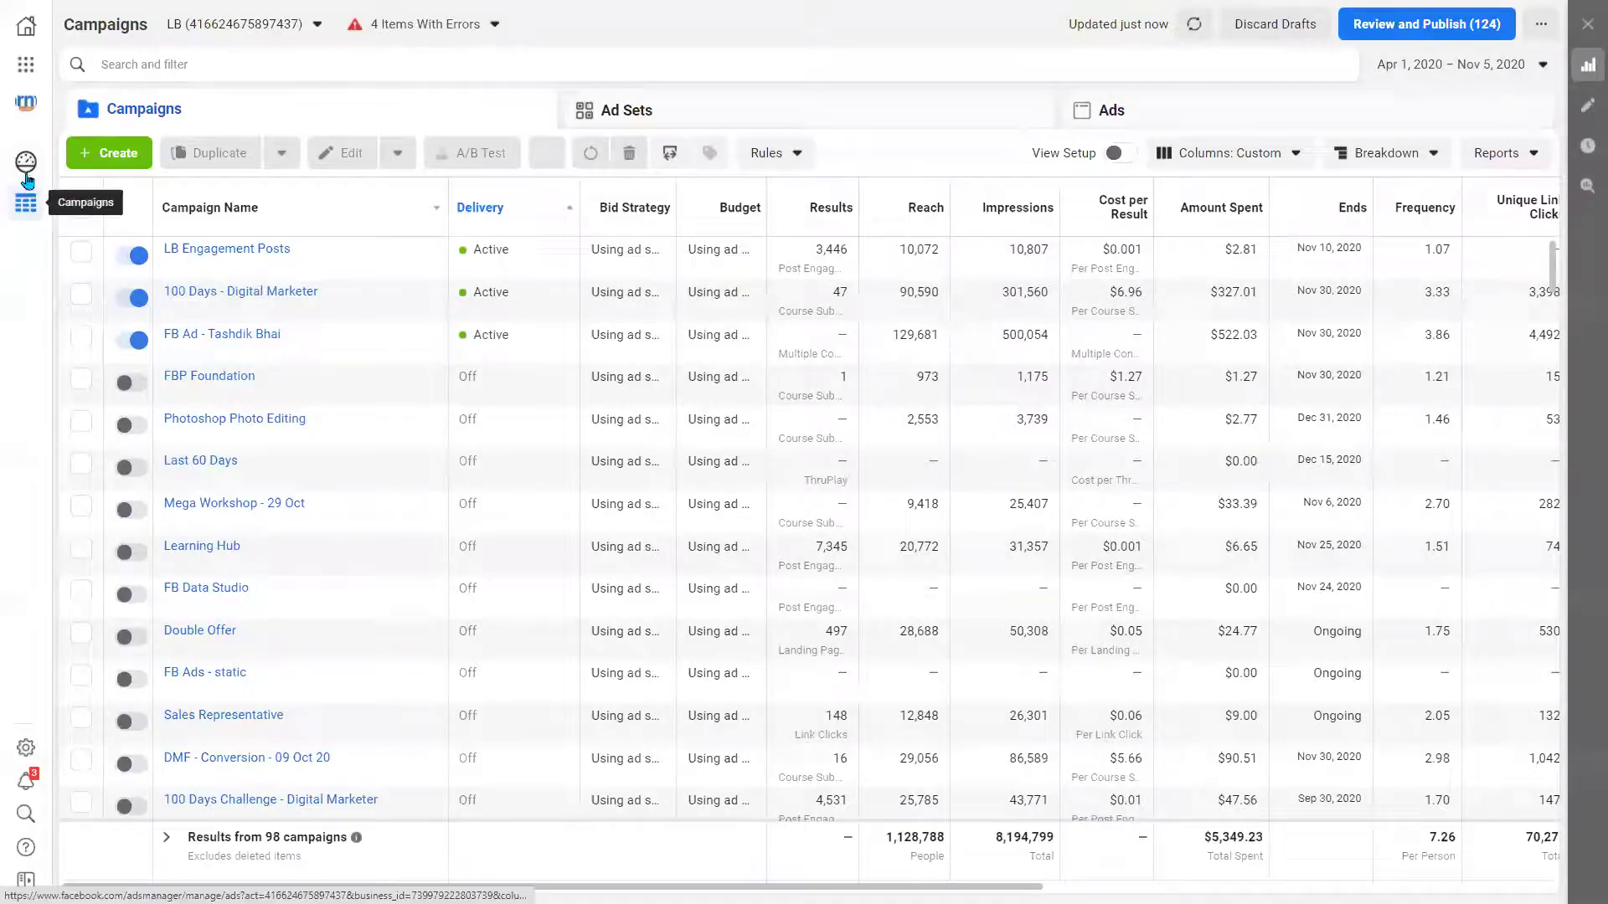
- Relate the LB Account Overview in Ads Manager to the diagram's levels below the account overview box, and go back to the campaigns list
click(26, 163)
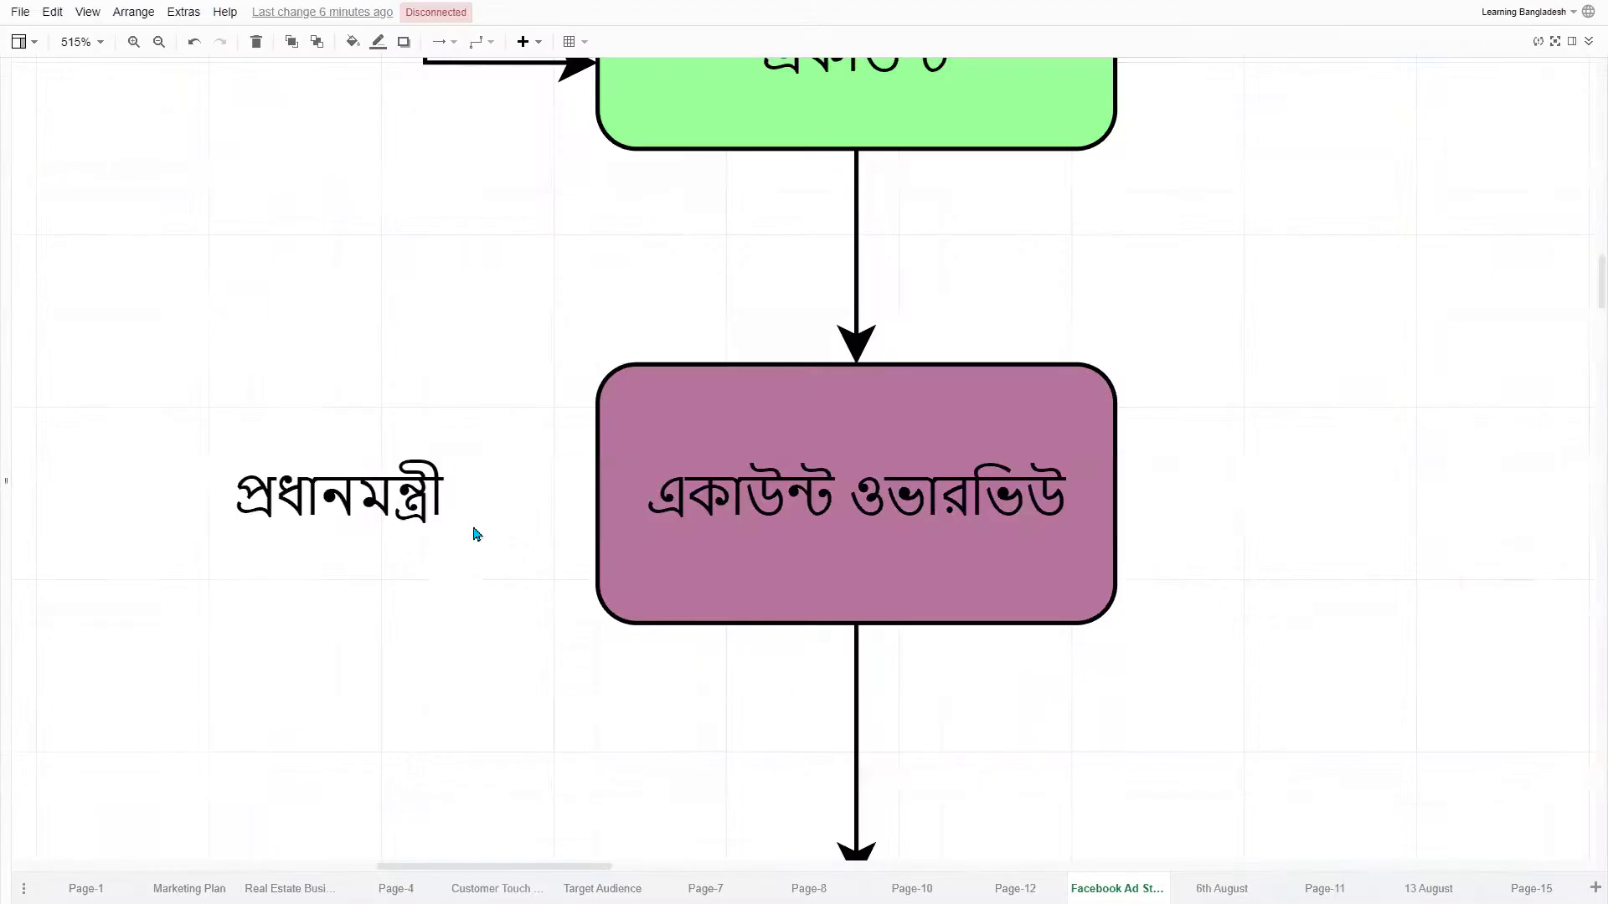
scroll(476, 535, down, 7)
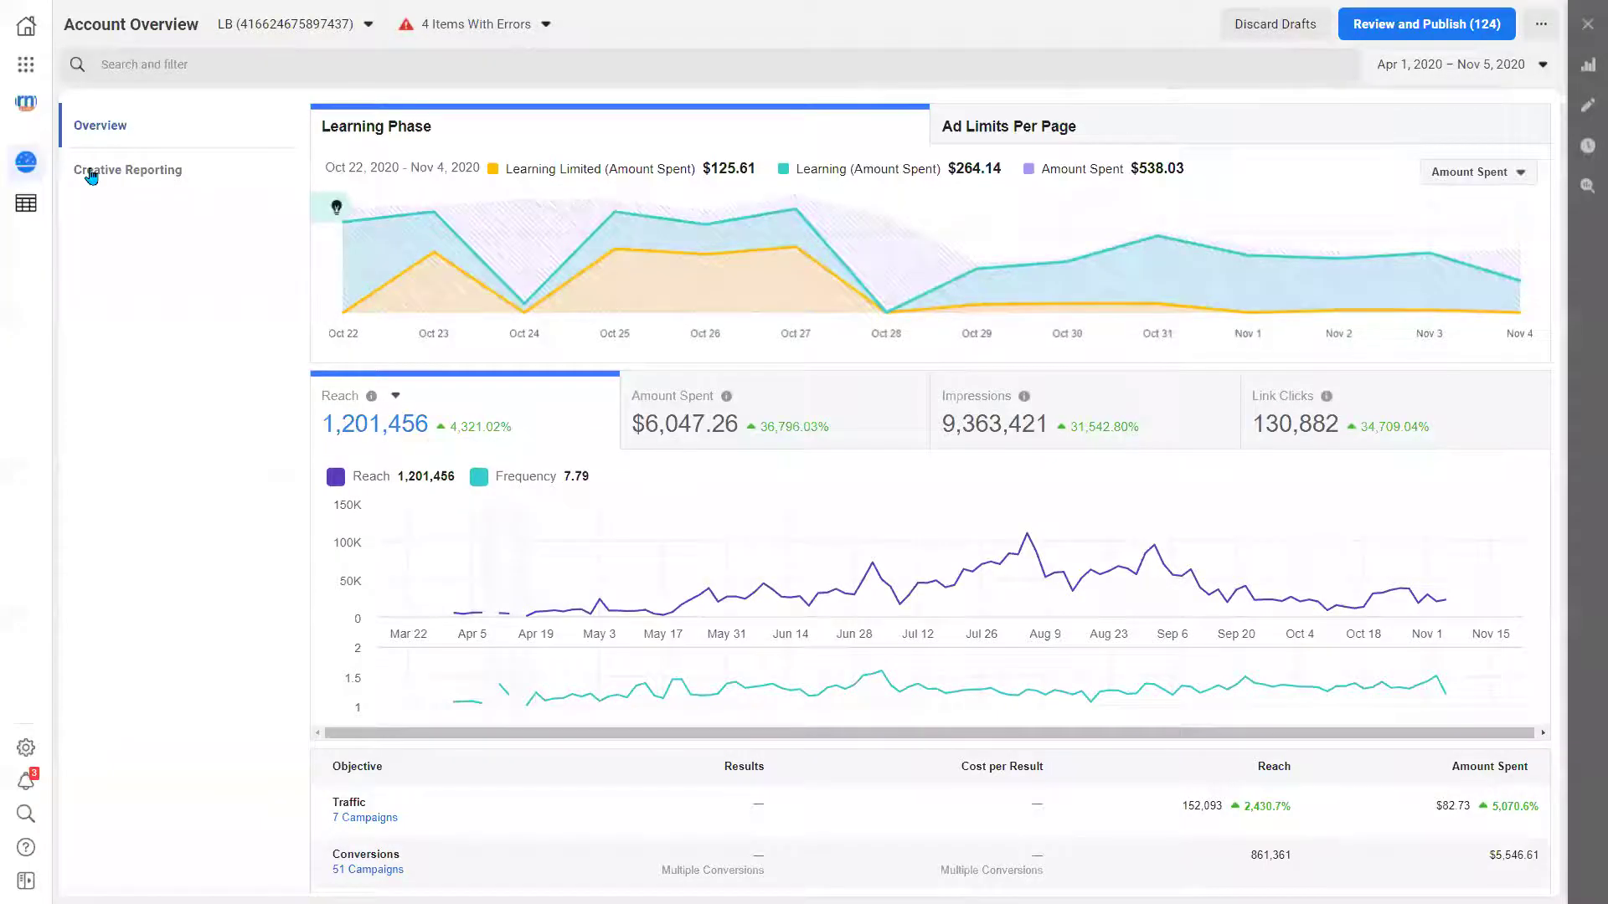
click(26, 204)
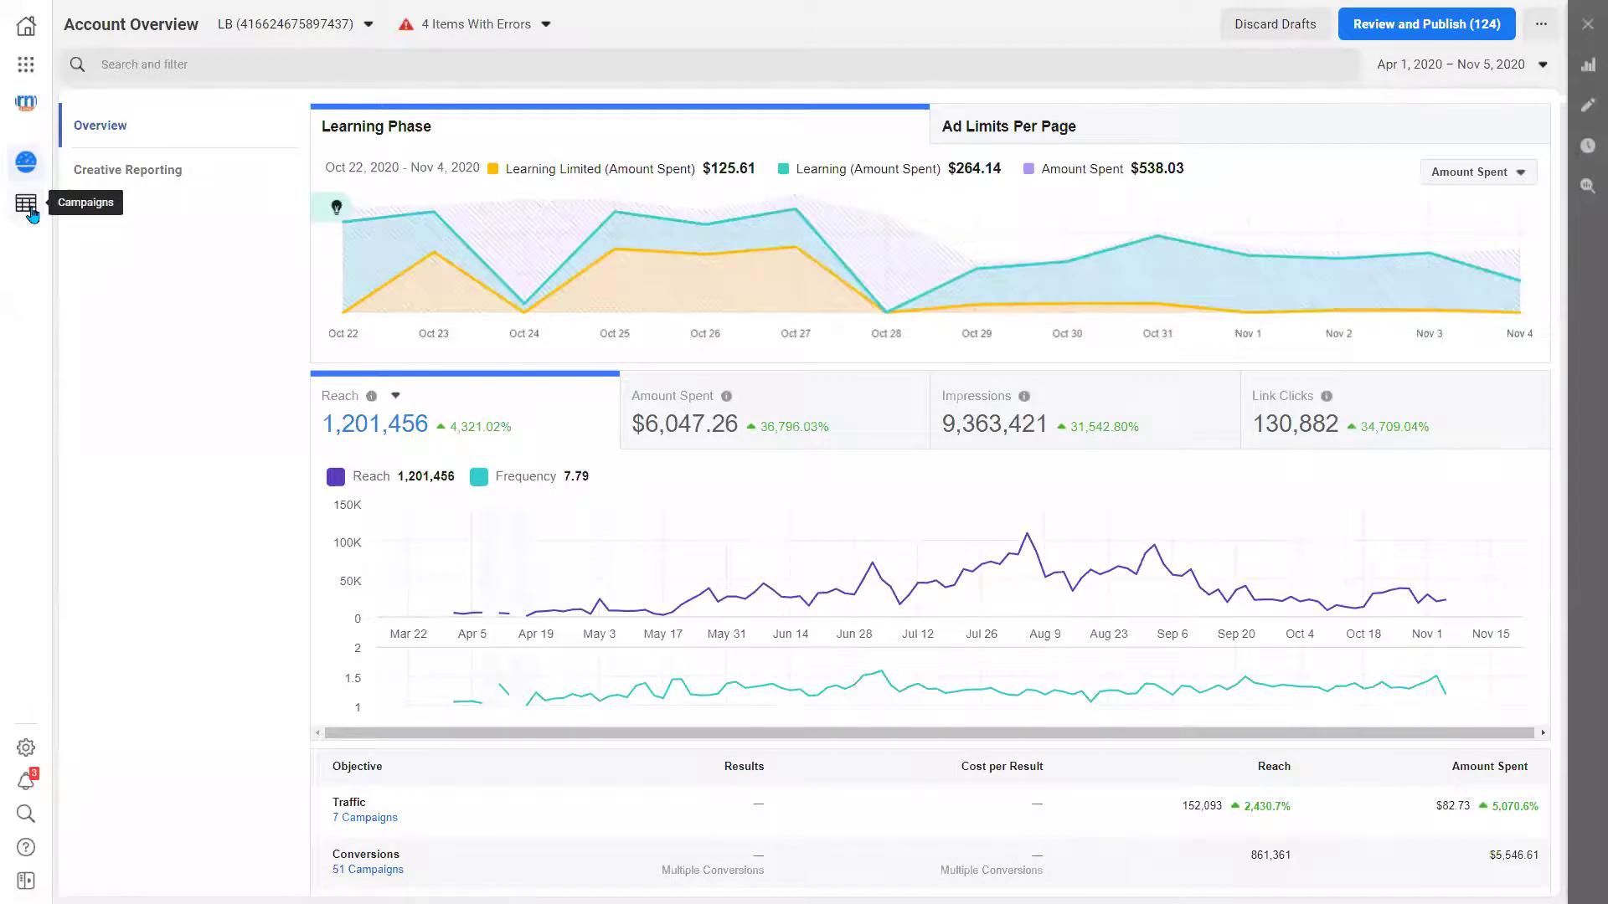